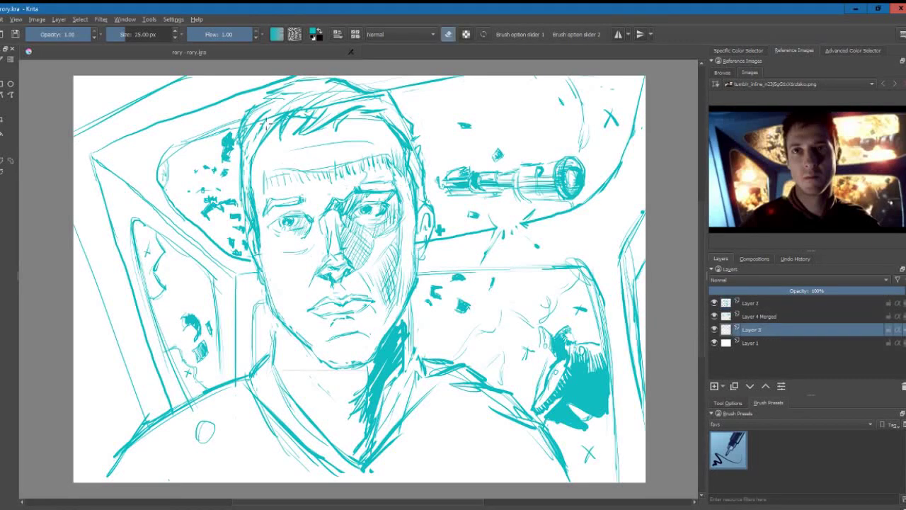
# - Erase the small stray marks near the top of the head on the Layer 2 sketch
pyautogui.click(750, 302)
pyautogui.moveTo(385, 102); pyautogui.dragTo(421, 177)
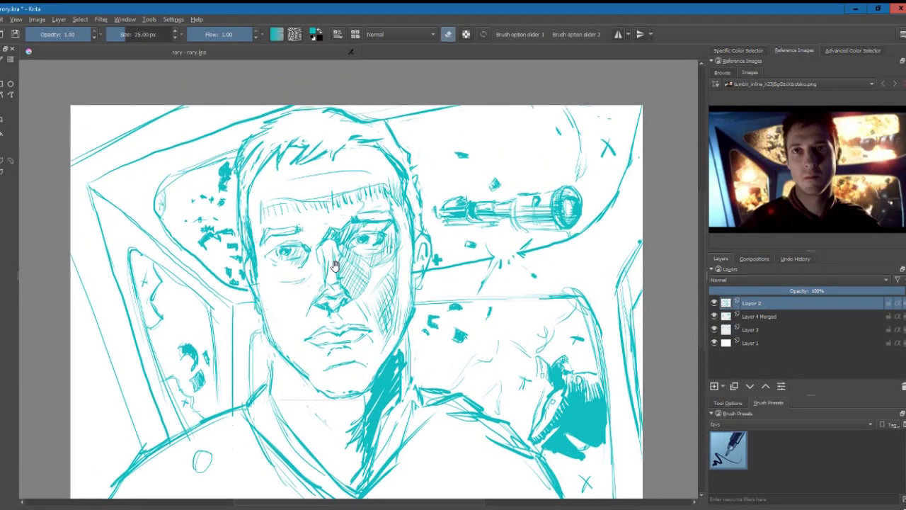
pyautogui.scroll(1, 606, 283)
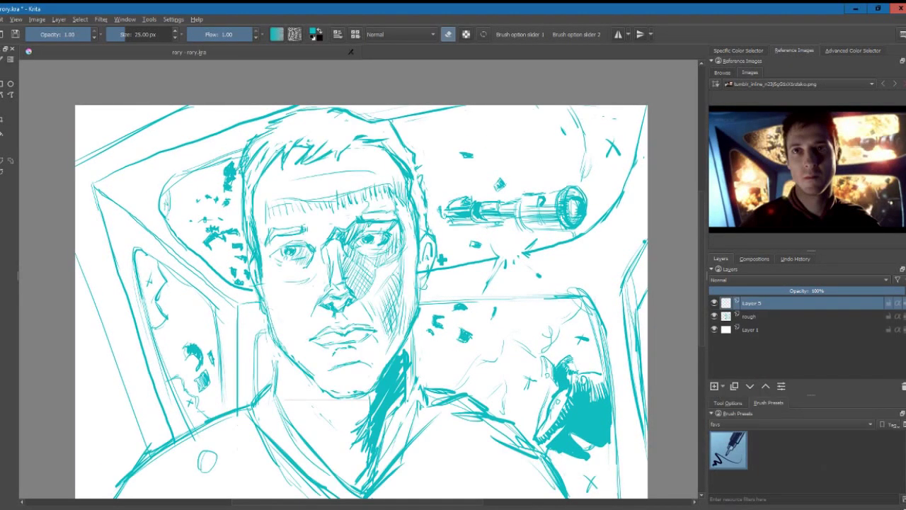
# - Ink long straight black lines along the cockpit frame's left, diagonal, vertical and top-left edges
pyautogui.moveTo(75, 254); pyautogui.dragTo(158, 474)
pyautogui.moveTo(92, 186); pyautogui.dragTo(184, 467)
pyautogui.moveTo(92, 186); pyautogui.dragTo(239, 308)
pyautogui.moveTo(238, 304)
pyautogui.mouseDown()
pyautogui.moveTo(238, 428)
pyautogui.moveTo(238, 420)
pyautogui.mouseUp()
pyautogui.moveTo(93, 188); pyautogui.dragTo(281, 106)
pyautogui.moveTo(76, 168); pyautogui.dragTo(186, 105)
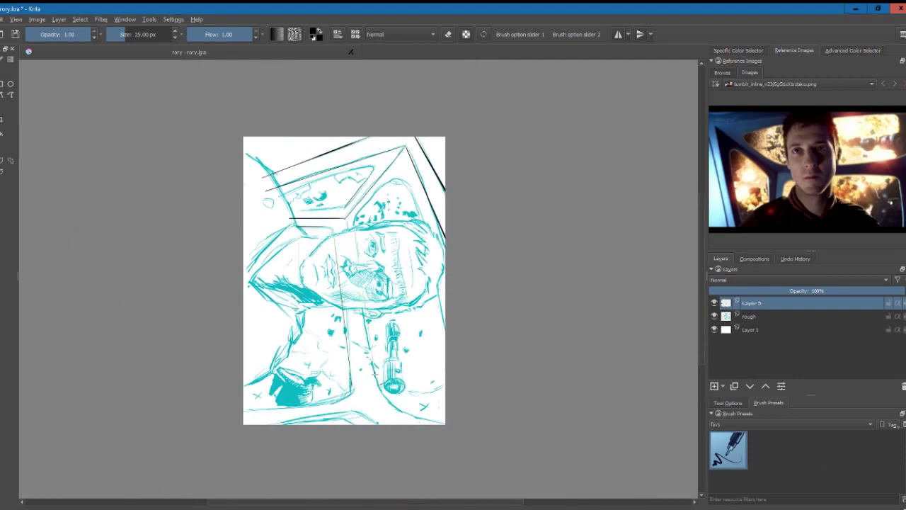
# - Ink the curved lower corner and the straight edge of the lower window
pyautogui.press('5')
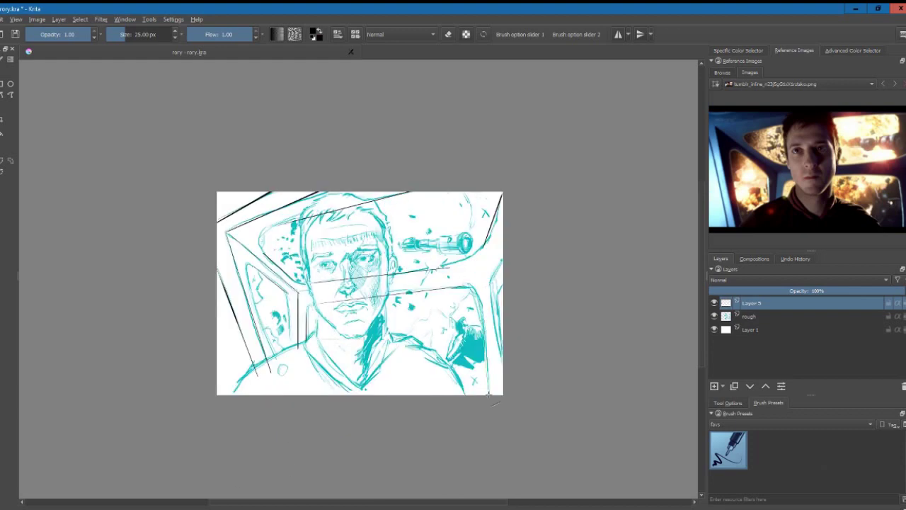
pyautogui.press('+')
pyautogui.press('+')
pyautogui.hotkey('ctrl', '[')
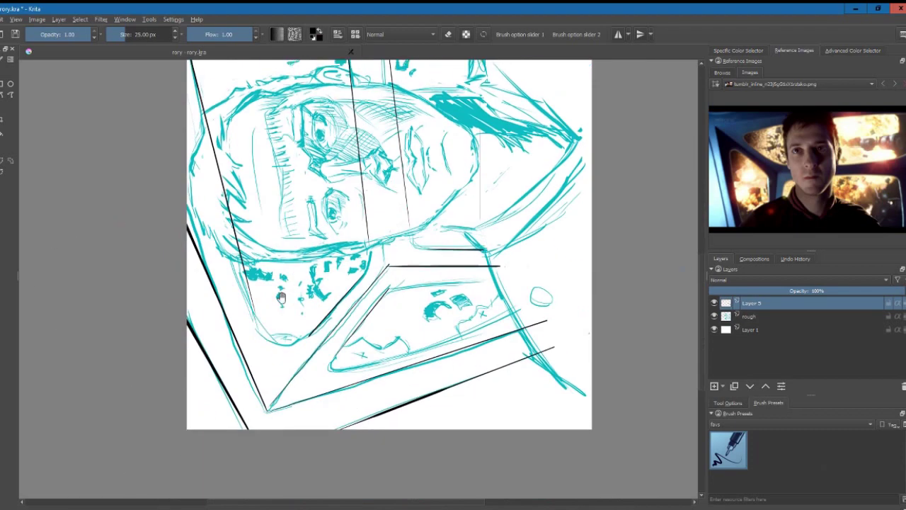
pyautogui.moveTo(262, 331); pyautogui.dragTo(316, 330)
pyautogui.press('+')
pyautogui.press('e')
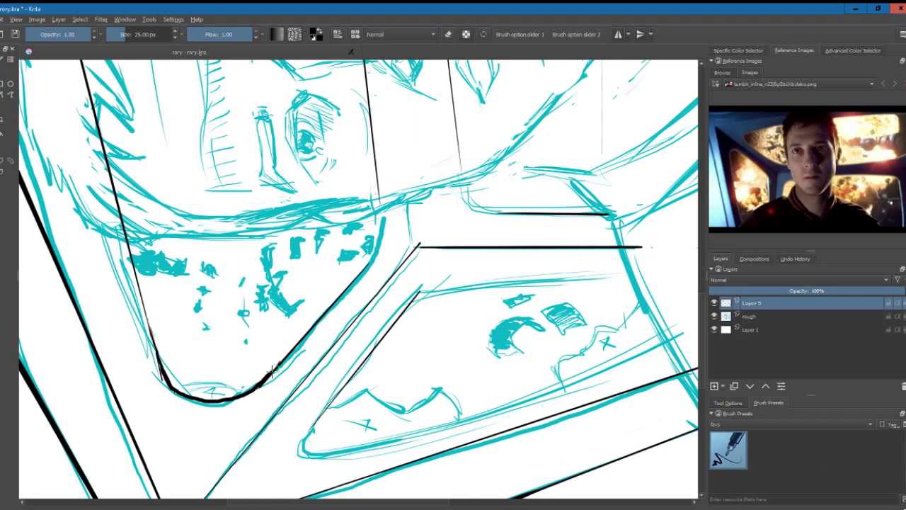
pyautogui.moveTo(427, 295); pyautogui.dragTo(632, 277)
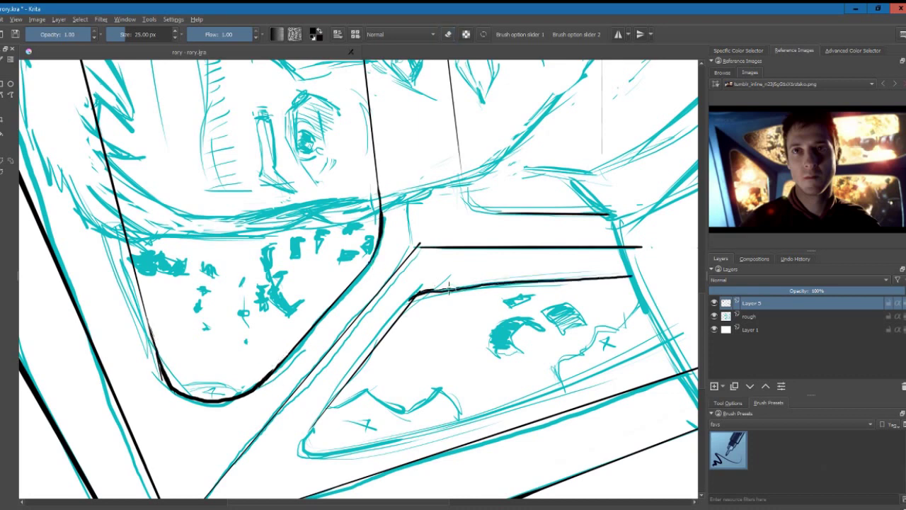
# - With a 10 px line, ink along the window edge and trace its right side
pyautogui.press('e')
pyautogui.press('5')
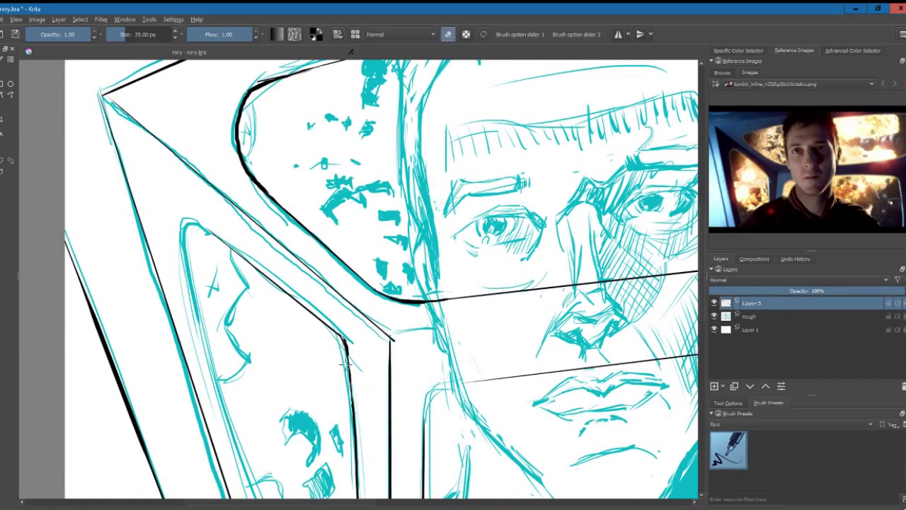
pyautogui.press('-')
pyautogui.press('-')
pyautogui.press('-')
pyautogui.press('+')
pyautogui.press('+')
pyautogui.press('+')
pyautogui.press('-')
pyautogui.press('-')
pyautogui.press('-')
pyautogui.hotkey('ctrl', '[')
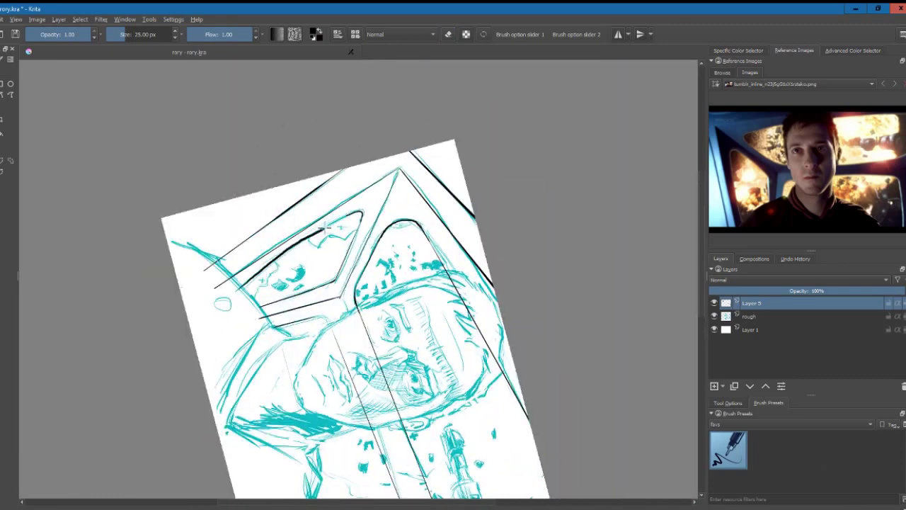
pyautogui.click(2, 94)
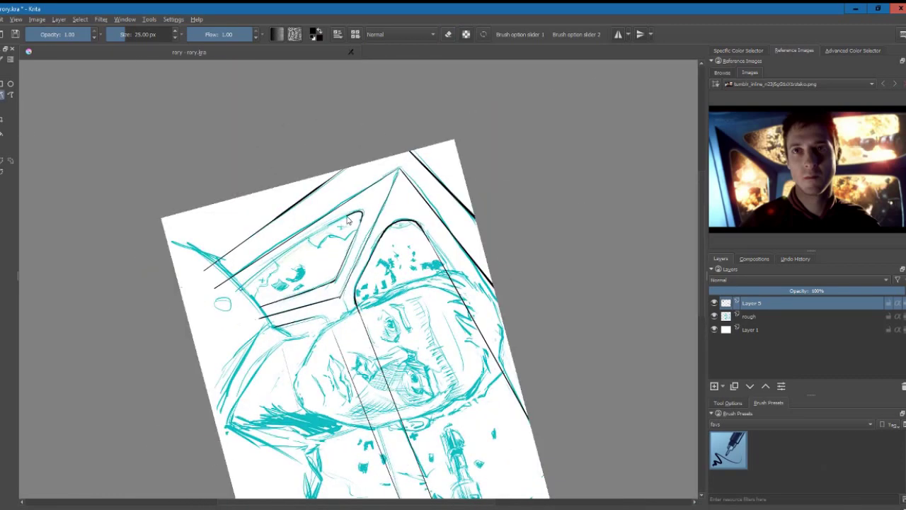
pyautogui.press('+')
pyautogui.press('+')
pyautogui.moveTo(123, 300)
pyautogui.mouseDown()
pyautogui.moveTo(331, 157)
pyautogui.moveTo(312, 284)
pyautogui.mouseUp()
pyautogui.hotkey('ctrl', 'z')
pyautogui.moveTo(366, 148); pyautogui.dragTo(311, 284)
pyautogui.press('e')
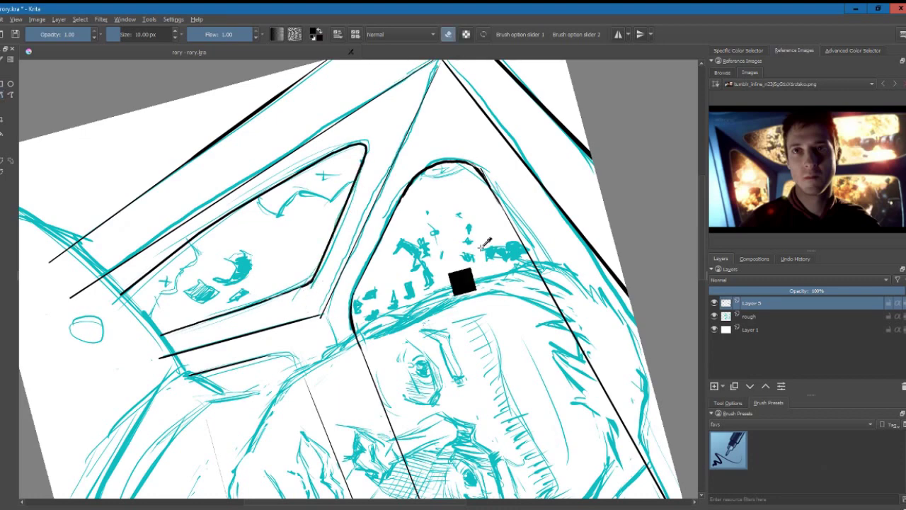
pyautogui.press('e')
# - Switch to a 30 px line and ink the lightsaber's left edge in one stroke
pyautogui.scroll(2, 482, 177)
pyautogui.press('5')
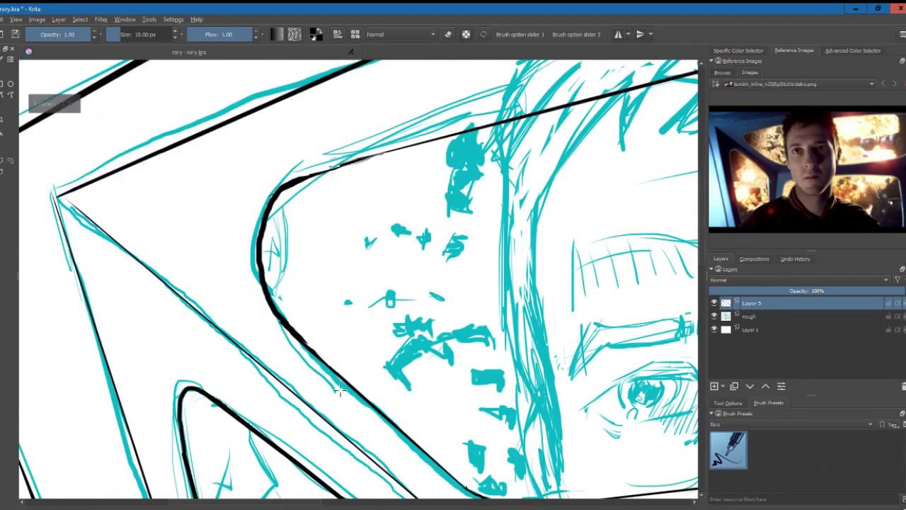
pyautogui.press('5')
pyautogui.scroll(-3, 355, 333)
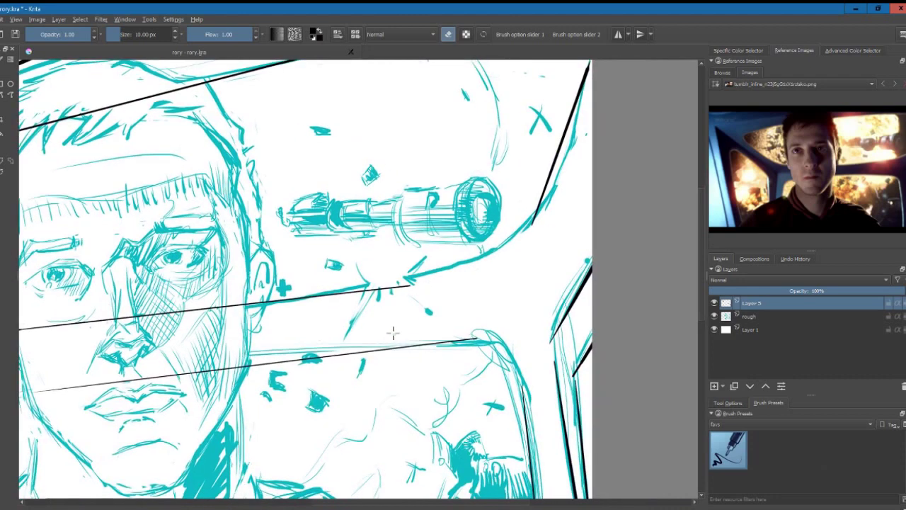
pyautogui.scroll(3, 360, 170)
pyautogui.press('5')
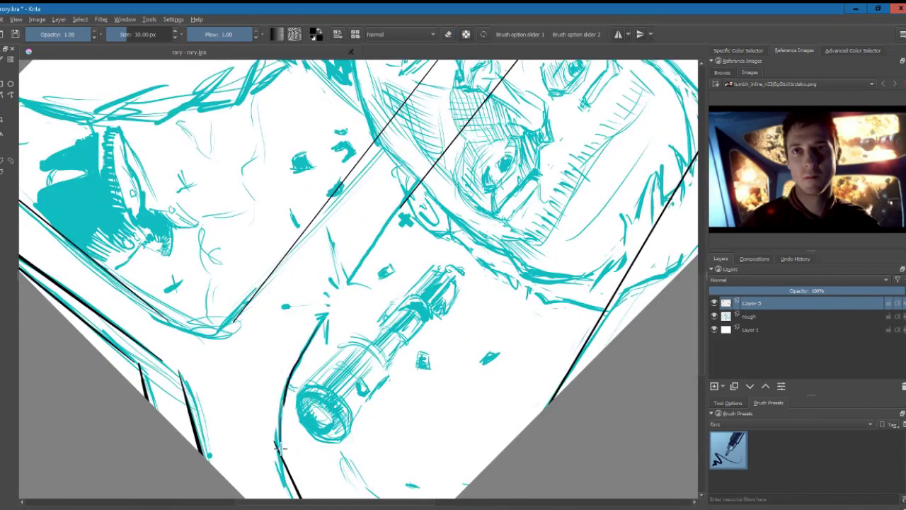
pyautogui.moveTo(280, 446); pyautogui.dragTo(281, 406)
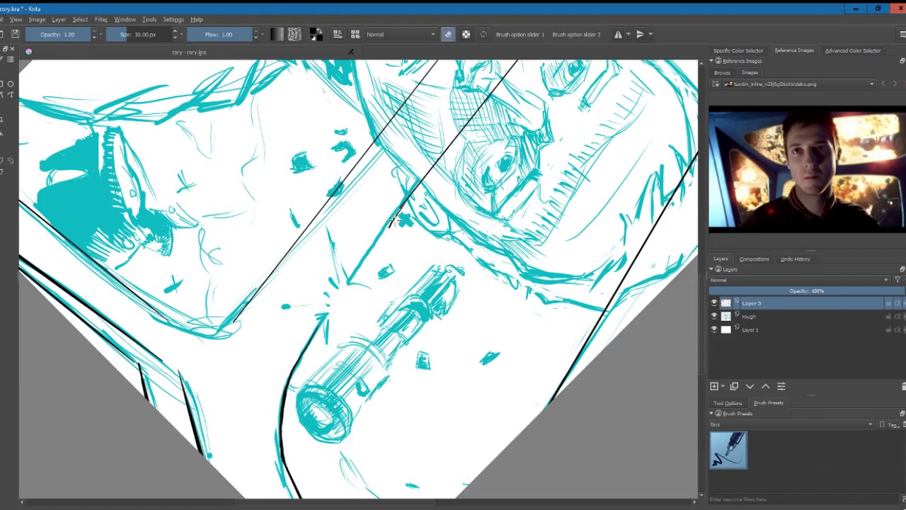
pyautogui.press('5')
# - Zoom out and reset the view rotation to review the whole inked drawing
pyautogui.scroll(2, 266, 216)
pyautogui.press('e')
pyautogui.scroll(-5, 336, 212)
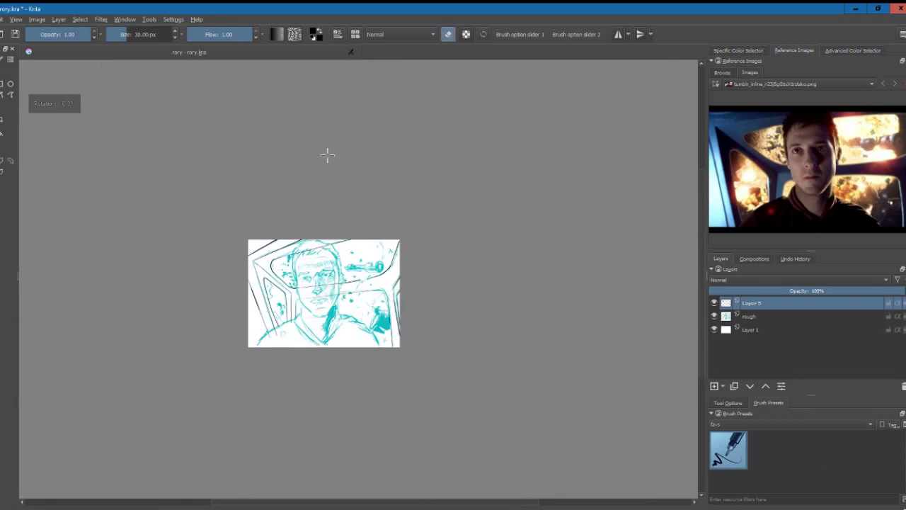
pyautogui.scroll(2, 327, 154)
pyautogui.scroll(3, 347, 285)
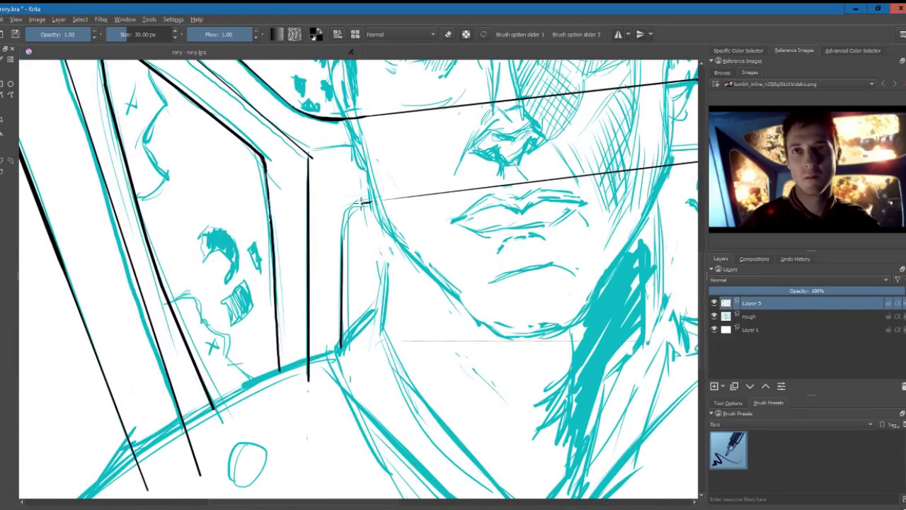
pyautogui.press('4')
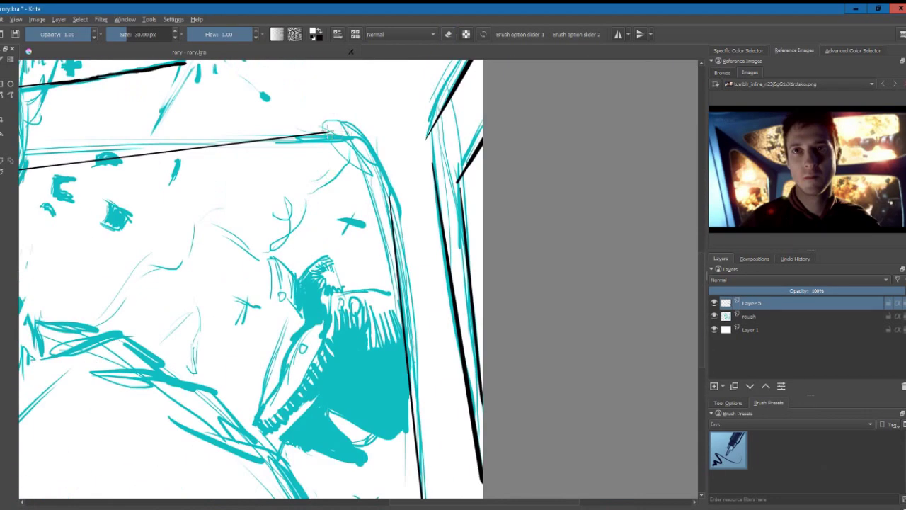
pyautogui.scroll(-2, 279, 278)
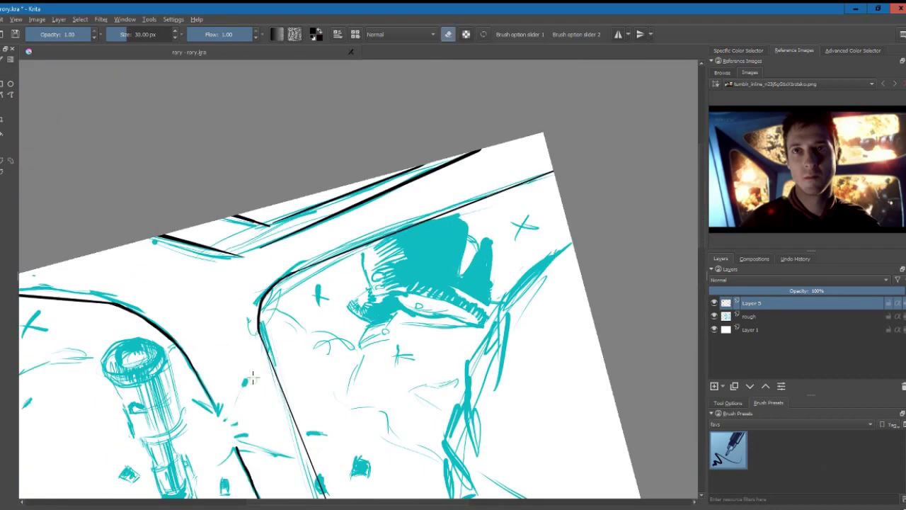
pyautogui.press('5')
pyautogui.press('e')
pyautogui.press('-')
pyautogui.press('-')
pyautogui.press('-')
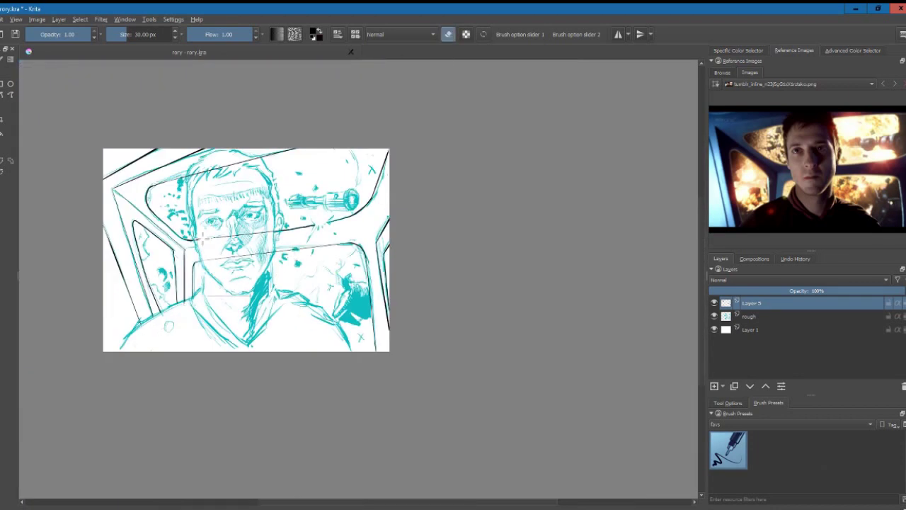
pyautogui.scroll(1, 312, 461)
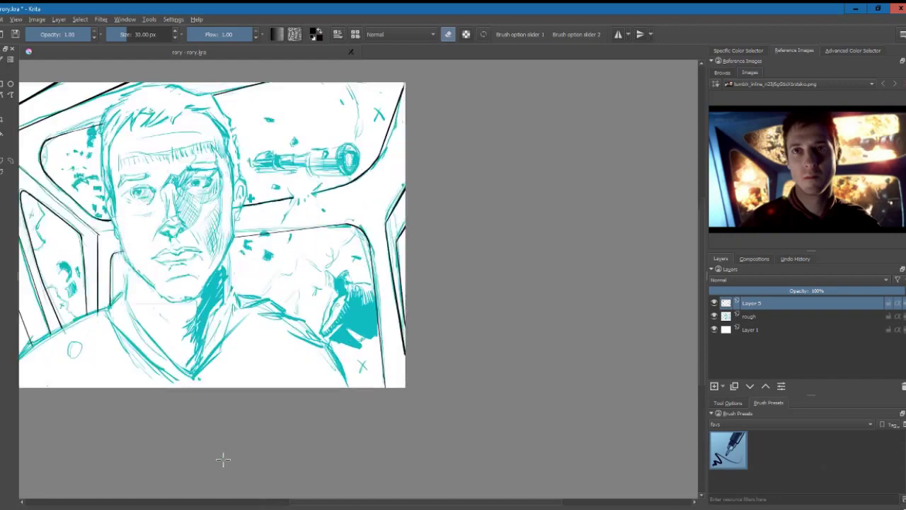
pyautogui.scroll(2, 115, 308)
# - With an enlarged brush, fill the window's inner corner with solid black
pyautogui.press('e')
pyautogui.moveTo(210, 206); pyautogui.dragTo(201, 193)
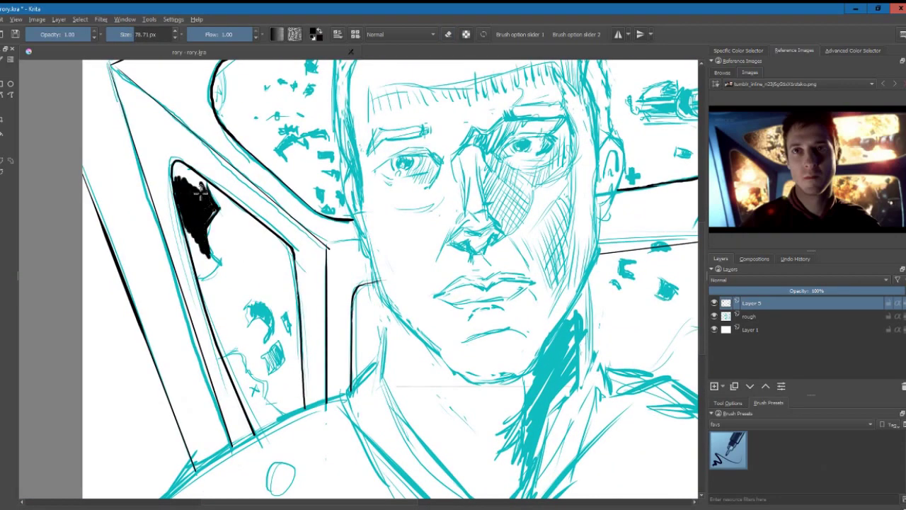
pyautogui.scroll(1, 205, 185)
pyautogui.moveTo(212, 276); pyautogui.dragTo(226, 347)
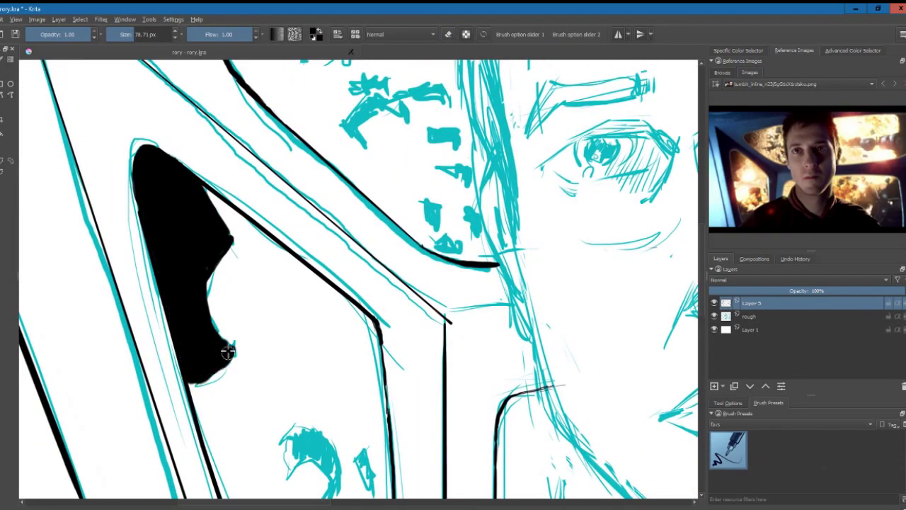
pyautogui.scroll(1, 307, 370)
pyautogui.scroll(1, 184, 129)
# - Paint a large solid black area in the lower window, up to the arch edge
pyautogui.press('e')
pyautogui.press('e')
pyautogui.moveTo(209, 280)
pyautogui.mouseDown()
pyautogui.moveTo(227, 347)
pyautogui.moveTo(253, 385)
pyautogui.moveTo(326, 400)
pyautogui.mouseUp()
pyautogui.moveTo(255, 311)
pyautogui.mouseDown()
pyautogui.moveTo(289, 338)
pyautogui.moveTo(271, 326)
pyautogui.mouseUp()
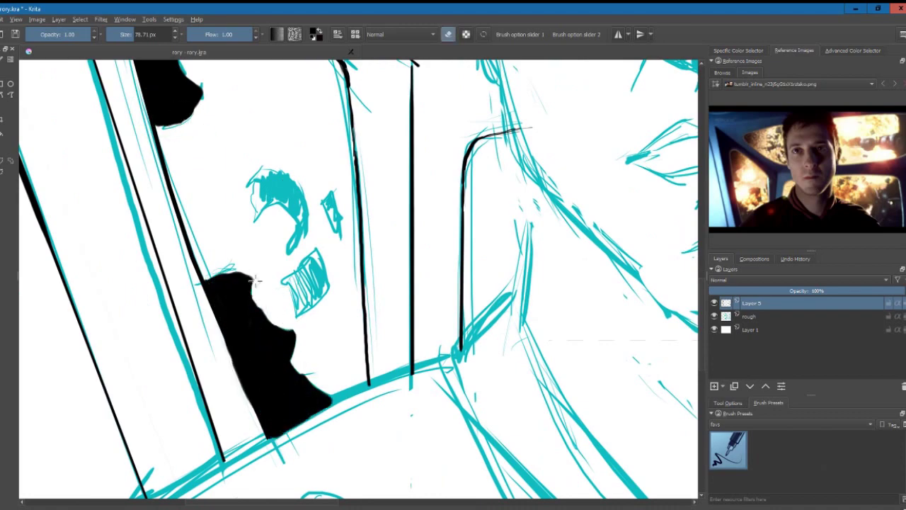
pyautogui.press('e')
pyautogui.scroll(-3, 319, 400)
pyautogui.scroll(2, 319, 234)
pyautogui.scroll(2, 213, 226)
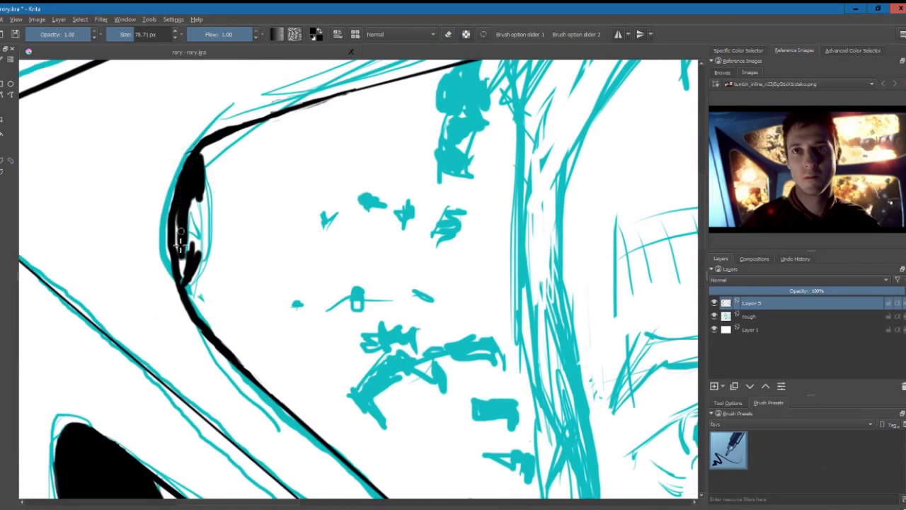
pyautogui.moveTo(181, 276); pyautogui.dragTo(198, 227)
# - Ink black along the curve beside the lightsaber and extend the fill upward
pyautogui.press('e')
pyautogui.scroll(-3, 198, 226)
pyautogui.scroll(4, 240, 354)
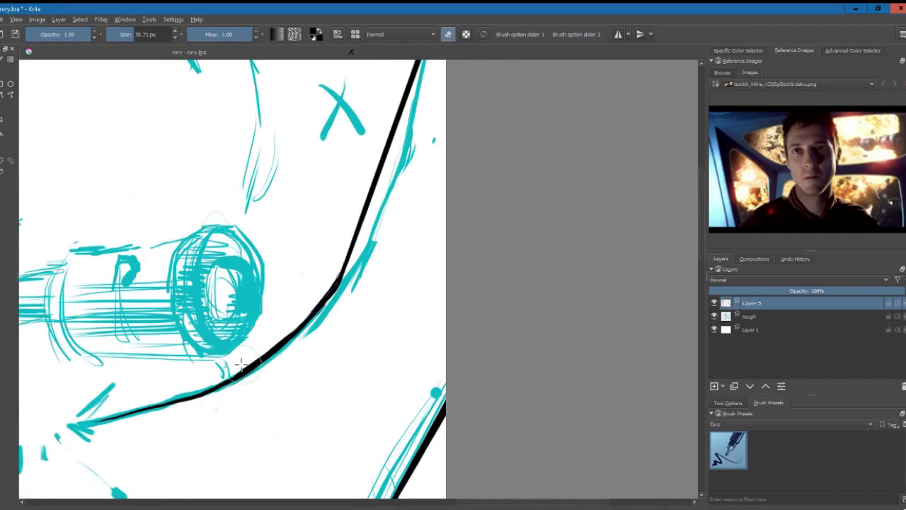
pyautogui.press('e')
pyautogui.moveTo(287, 311)
pyautogui.mouseDown()
pyautogui.moveTo(239, 365)
pyautogui.moveTo(269, 307)
pyautogui.moveTo(298, 163)
pyautogui.mouseUp()
pyautogui.moveTo(297, 212)
pyautogui.mouseDown()
pyautogui.moveTo(338, 253)
pyautogui.moveTo(223, 349)
pyautogui.moveTo(359, 219)
pyautogui.moveTo(210, 182)
pyautogui.moveTo(243, 378)
pyautogui.mouseUp()
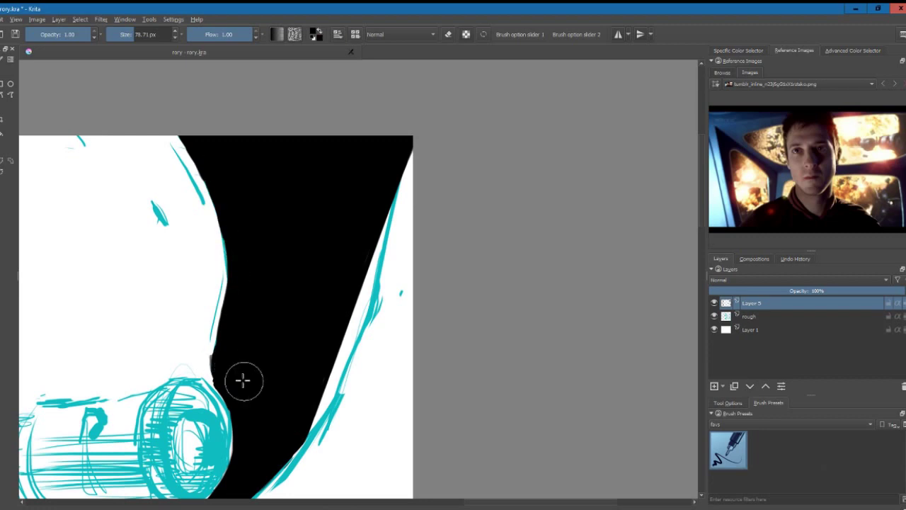
# - Fill the area beyond the window edge, the lower-left, and beneath the cyan shapes with black
pyautogui.press('e')
pyautogui.scroll(-2, 233, 263)
pyautogui.press('e')
pyautogui.scroll(-3, 230, 263)
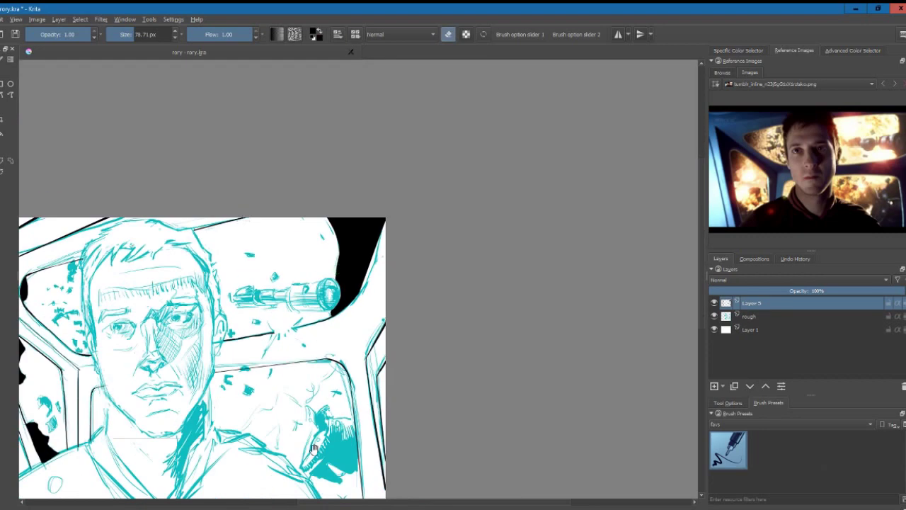
pyautogui.scroll(4, 217, 263)
pyautogui.moveTo(177, 266)
pyautogui.mouseDown()
pyautogui.moveTo(298, 127)
pyautogui.moveTo(253, 203)
pyautogui.moveTo(348, 151)
pyautogui.moveTo(233, 234)
pyautogui.moveTo(226, 263)
pyautogui.moveTo(364, 319)
pyautogui.moveTo(311, 322)
pyautogui.moveTo(462, 238)
pyautogui.mouseUp()
pyautogui.moveTo(198, 283)
pyautogui.mouseDown()
pyautogui.moveTo(269, 298)
pyautogui.moveTo(301, 424)
pyautogui.moveTo(274, 321)
pyautogui.moveTo(345, 316)
pyautogui.moveTo(307, 210)
pyautogui.moveTo(274, 180)
pyautogui.moveTo(176, 247)
pyautogui.moveTo(152, 307)
pyautogui.moveTo(163, 325)
pyautogui.moveTo(212, 332)
pyautogui.mouseUp()
pyautogui.press('-')
pyautogui.press('+')
pyautogui.moveTo(403, 443)
pyautogui.mouseDown()
pyautogui.moveTo(337, 401)
pyautogui.moveTo(255, 227)
pyautogui.moveTo(347, 202)
pyautogui.moveTo(322, 196)
pyautogui.mouseUp()
# - Shrink the inking brush to 24 px and bring the face and cloud back into view
pyautogui.press('-')
pyautogui.press('-')
pyautogui.press('+')
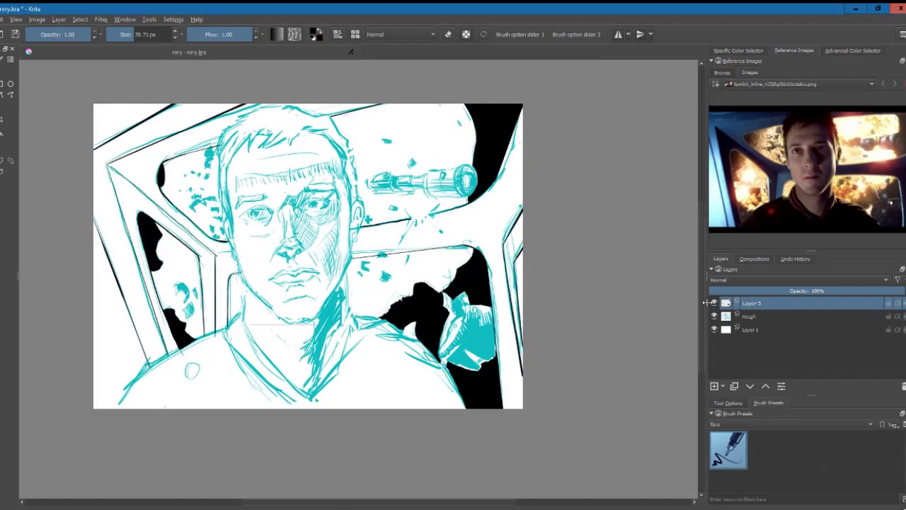
pyautogui.press('+')
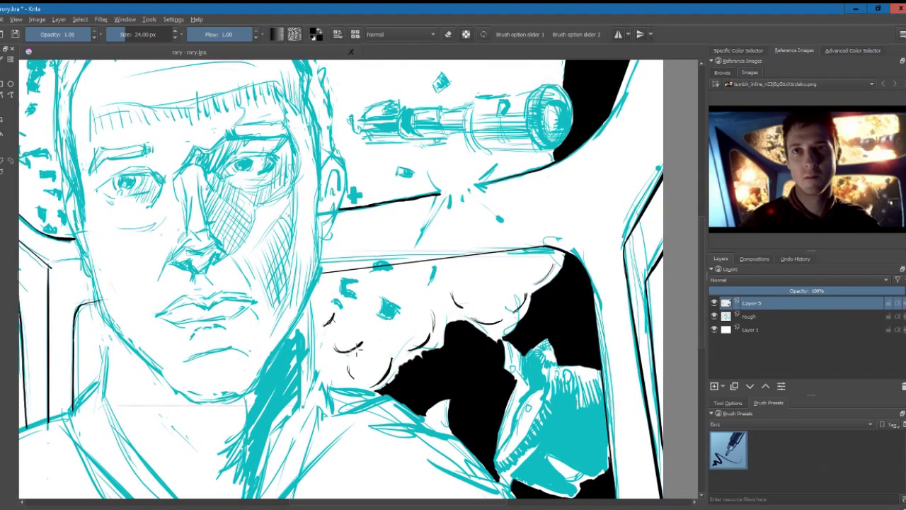
# - Zoom in and ink the cyan eye shapes in the smoke cloud black, adding a new eye outline
pyautogui.press('+')
pyautogui.press('+')
pyautogui.moveTo(261, 268); pyautogui.dragTo(312, 247)
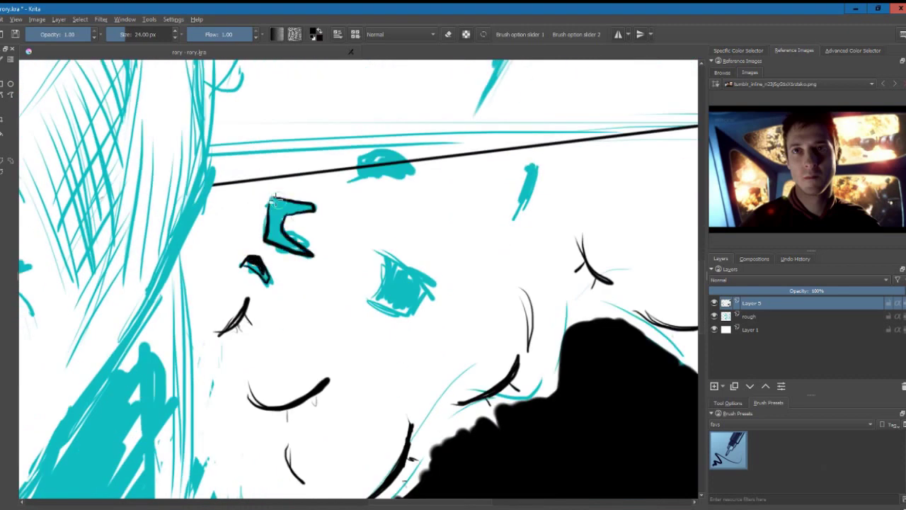
pyautogui.moveTo(269, 202); pyautogui.dragTo(277, 226)
pyautogui.moveTo(374, 296); pyautogui.dragTo(428, 298)
pyautogui.moveTo(383, 255); pyautogui.dragTo(419, 301)
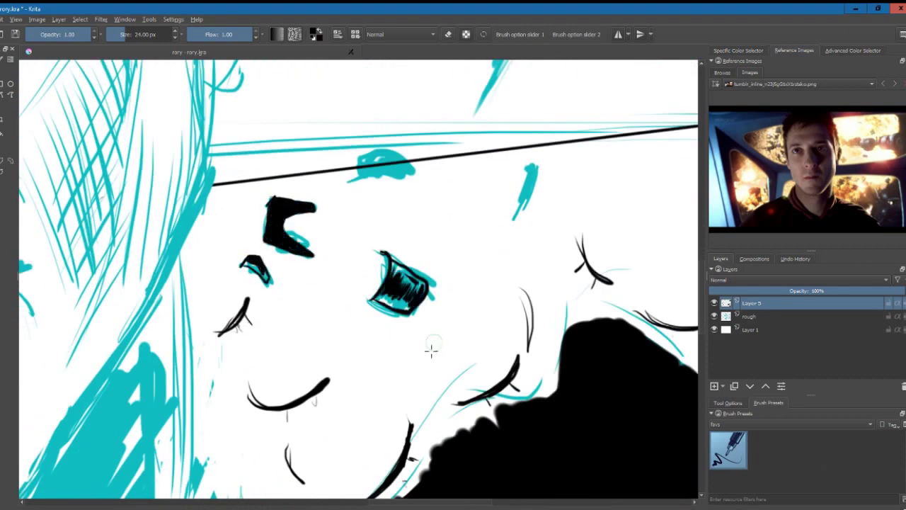
pyautogui.moveTo(354, 188); pyautogui.dragTo(407, 201)
pyautogui.moveTo(535, 166); pyautogui.dragTo(515, 213)
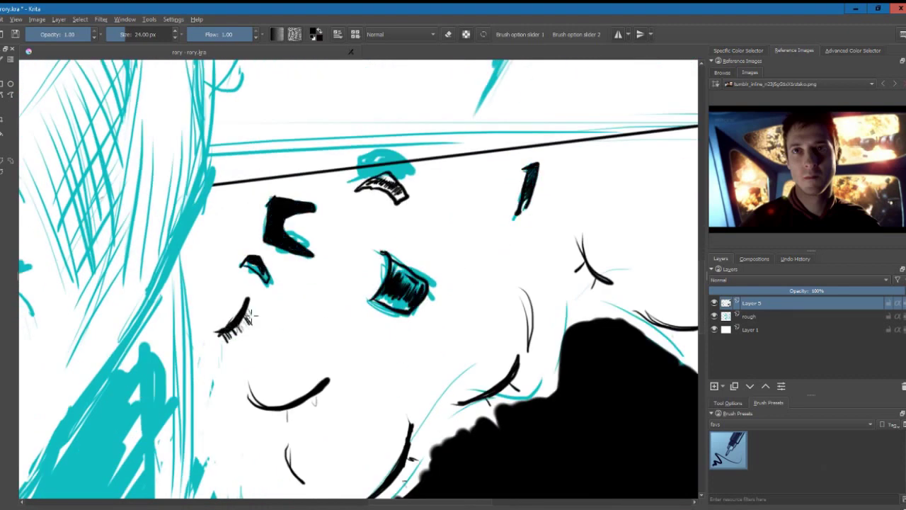
# - Add short black lashes along the small and large closed eyelid curves
pyautogui.scroll(5, 234, 318)
pyautogui.scroll(3, 233, 318)
pyautogui.moveTo(322, 244); pyautogui.dragTo(329, 294)
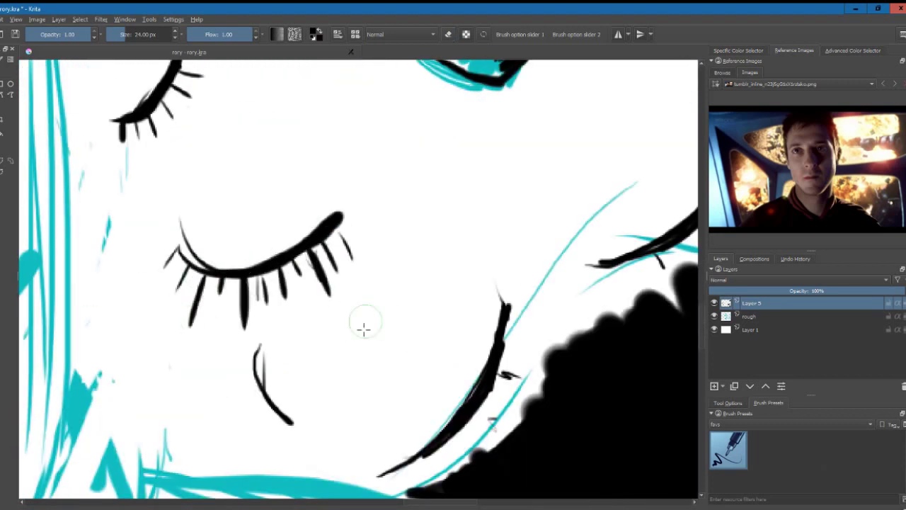
pyautogui.moveTo(233, 372); pyautogui.dragTo(283, 425)
pyautogui.moveTo(460, 439)
pyautogui.mouseDown()
pyautogui.moveTo(500, 404)
pyautogui.moveTo(510, 333)
pyautogui.moveTo(494, 383)
pyautogui.moveTo(414, 470)
pyautogui.mouseUp()
pyautogui.moveTo(291, 457); pyautogui.dragTo(205, 404)
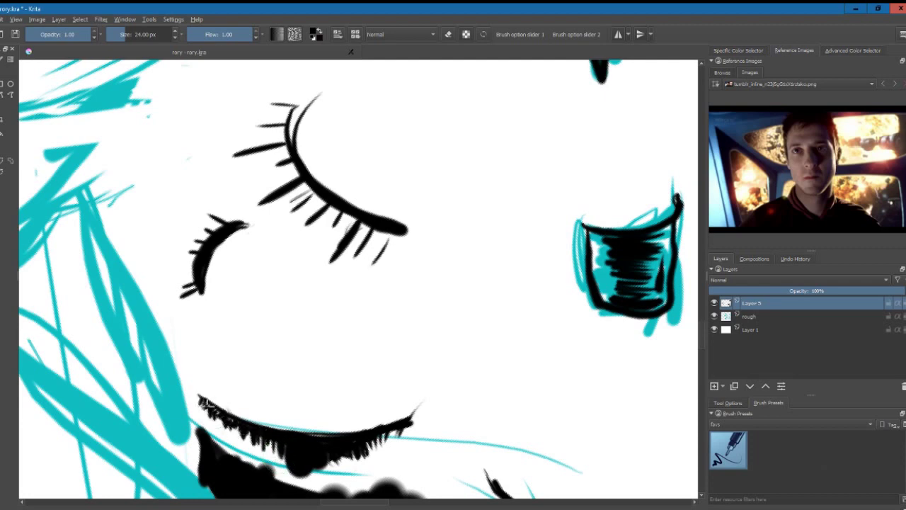
# - Rotate the canvas and add lashes along the lower eyelids and another closed eye
pyautogui.moveTo(184, 284); pyautogui.dragTo(212, 255)
pyautogui.moveTo(255, 283); pyautogui.dragTo(326, 227)
pyautogui.moveTo(191, 269); pyautogui.dragTo(205, 226)
pyautogui.moveTo(283, 350); pyautogui.dragTo(332, 312)
pyautogui.moveTo(311, 351); pyautogui.dragTo(340, 310)
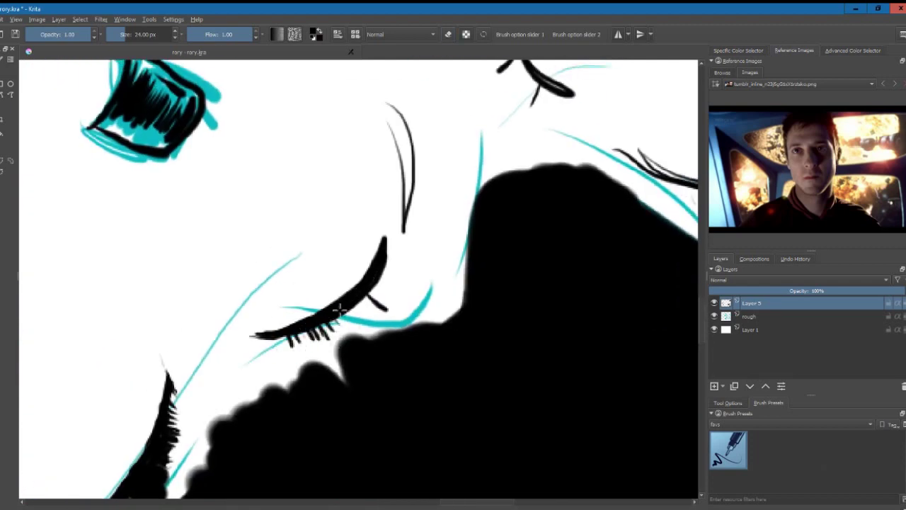
pyautogui.moveTo(382, 273); pyautogui.dragTo(339, 329)
pyautogui.press('-')
pyautogui.press('-')
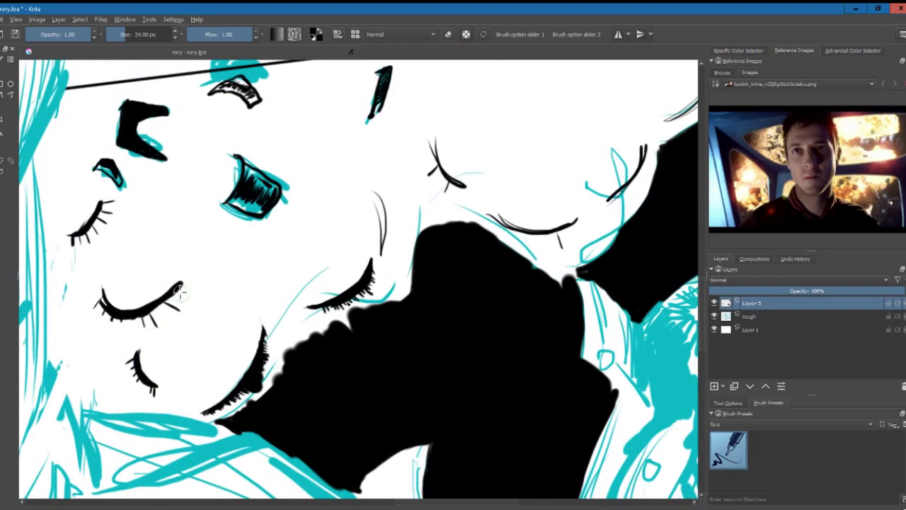
pyautogui.moveTo(180, 290); pyautogui.dragTo(170, 306)
# - Reset the view, then add small black marks on the cloud and near the explosion
pyautogui.press('e')
pyautogui.press('5')
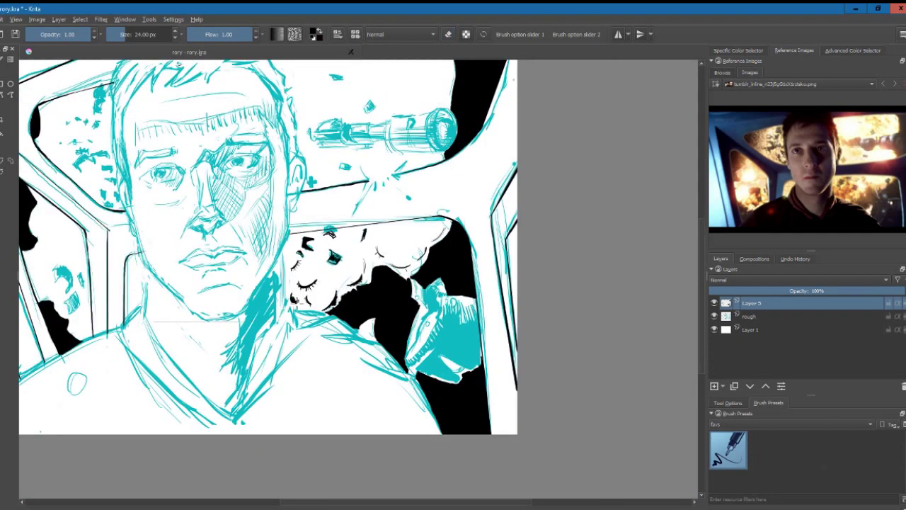
pyautogui.moveTo(363, 252)
pyautogui.mouseDown()
pyautogui.moveTo(380, 257)
pyautogui.moveTo(416, 244)
pyautogui.mouseUp()
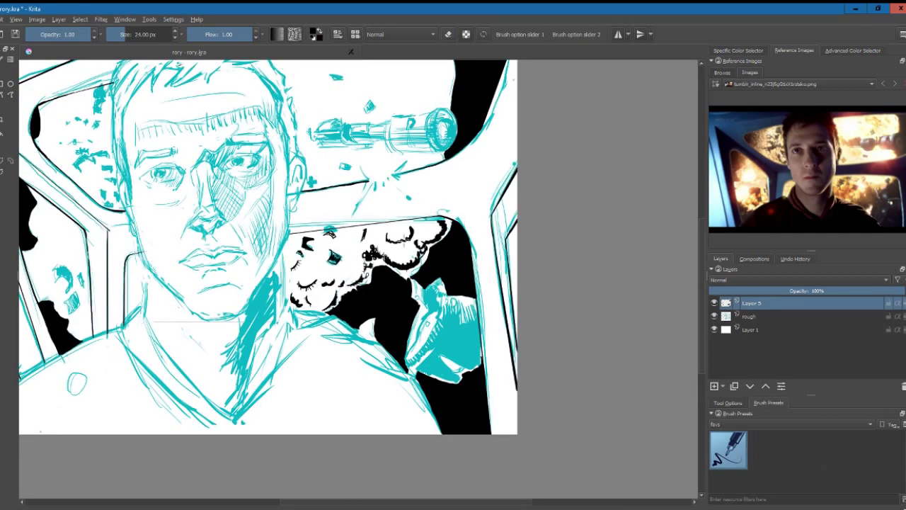
pyautogui.scroll(2, 330, 234)
pyautogui.moveTo(298, 268); pyautogui.dragTo(310, 290)
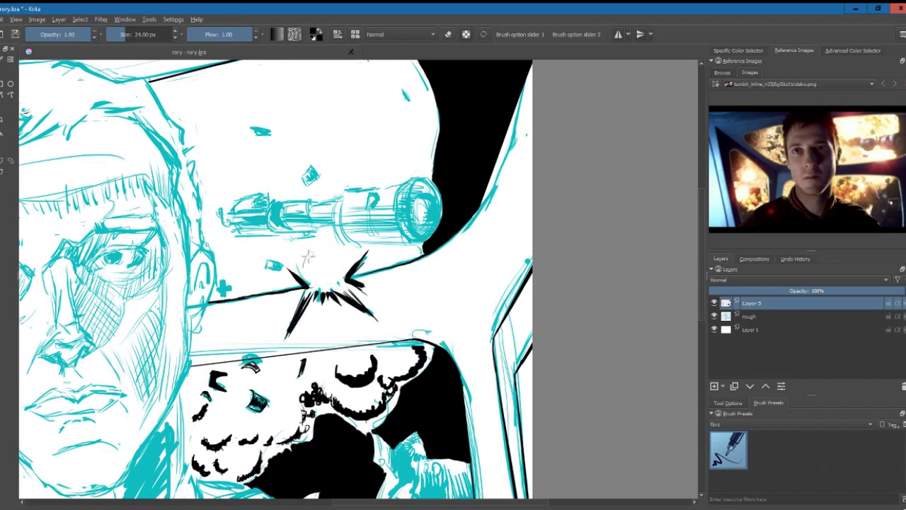
# - Erase the explosion's centre to white and clean stray cyan near its left spike
pyautogui.scroll(2, 312, 269)
pyautogui.scroll(1, 311, 269)
pyautogui.press('e')
pyautogui.moveTo(298, 283); pyautogui.dragTo(332, 319)
pyautogui.moveTo(325, 269); pyautogui.dragTo(354, 325)
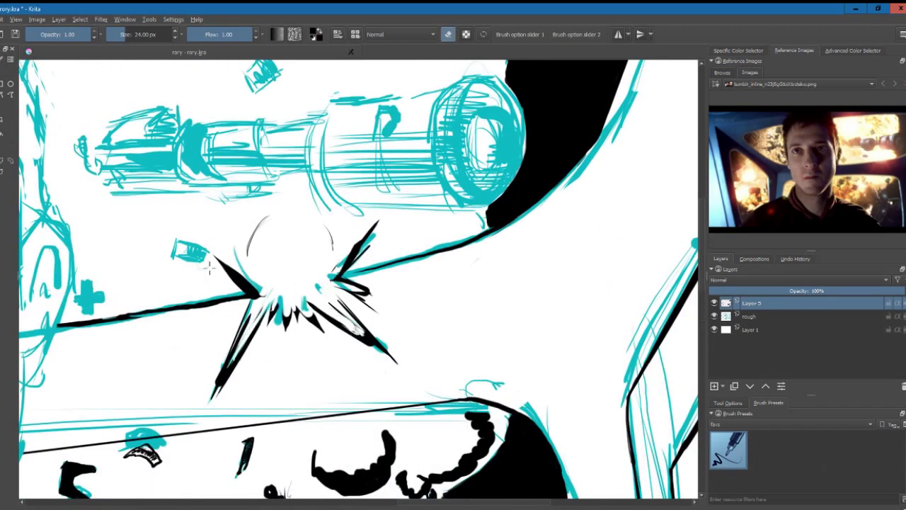
pyautogui.moveTo(233, 271); pyautogui.dragTo(254, 302)
pyautogui.press('e')
pyautogui.moveTo(264, 293); pyautogui.dragTo(280, 288)
# - Ink the creature's toothed lower jaw, its upper jaw, and around its top-left eye
pyautogui.scroll(-5, 232, 344)
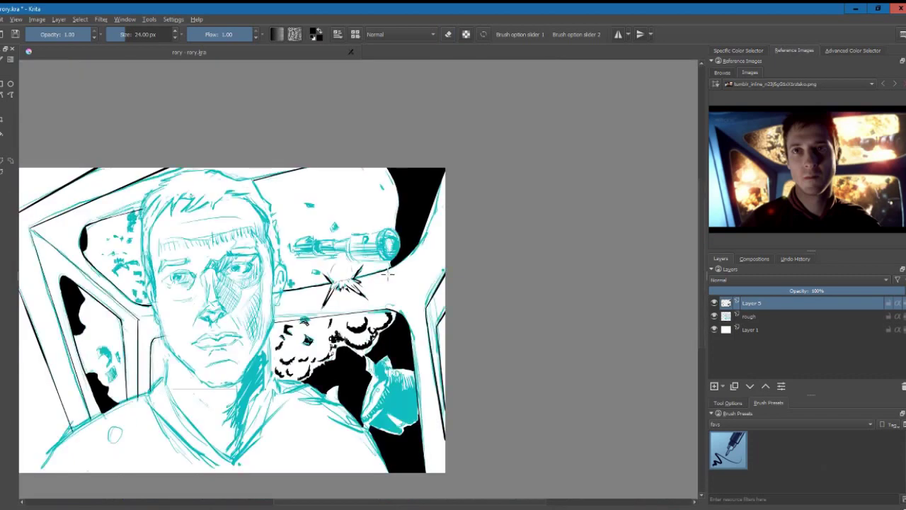
pyautogui.scroll(5, 368, 333)
pyautogui.moveTo(186, 354)
pyautogui.mouseDown()
pyautogui.moveTo(256, 304)
pyautogui.moveTo(304, 240)
pyautogui.moveTo(297, 269)
pyautogui.moveTo(222, 264)
pyautogui.moveTo(283, 193)
pyautogui.mouseUp()
pyautogui.moveTo(209, 106)
pyautogui.mouseDown()
pyautogui.moveTo(219, 142)
pyautogui.moveTo(252, 180)
pyautogui.mouseUp()
pyautogui.moveTo(234, 140)
pyautogui.mouseDown()
pyautogui.moveTo(264, 204)
pyautogui.moveTo(286, 201)
pyautogui.mouseUp()
pyautogui.moveTo(245, 122); pyautogui.dragTo(274, 180)
# - Paint radiating black strokes to darken the creature's fin
pyautogui.scroll(2, 172, 222)
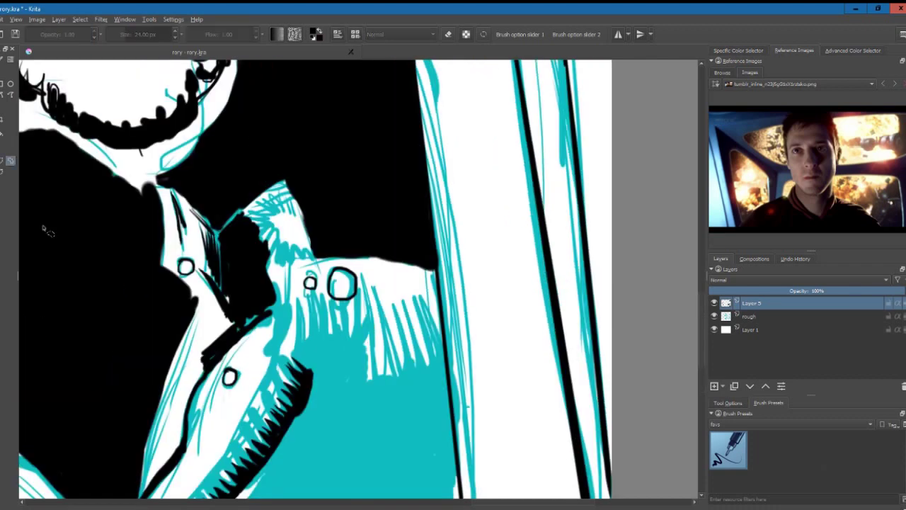
pyautogui.moveTo(292, 241); pyautogui.dragTo(286, 261)
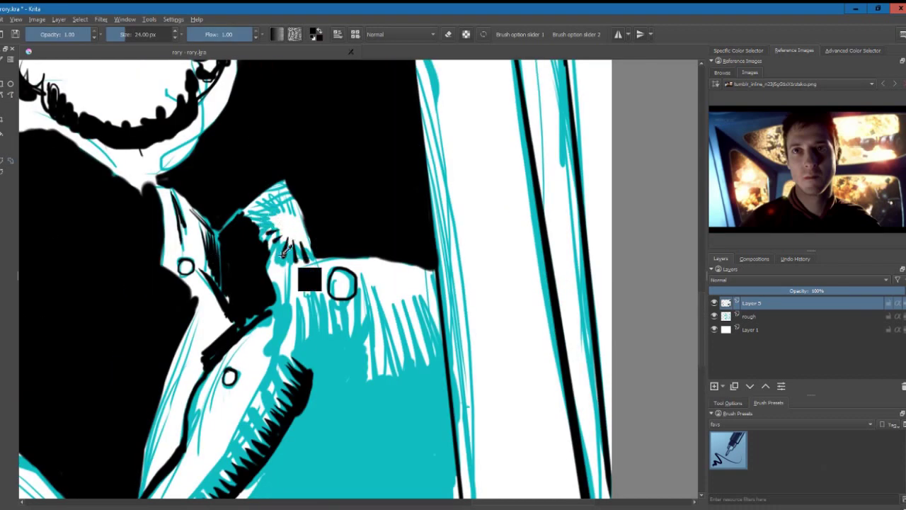
pyautogui.moveTo(290, 221); pyautogui.dragTo(263, 213)
pyautogui.moveTo(290, 218); pyautogui.dragTo(280, 186)
pyautogui.moveTo(256, 225); pyautogui.dragTo(287, 261)
# - Hatch vertical black strokes across the creature's body
pyautogui.moveTo(298, 302); pyautogui.dragTo(302, 361)
pyautogui.moveTo(332, 303); pyautogui.dragTo(346, 385)
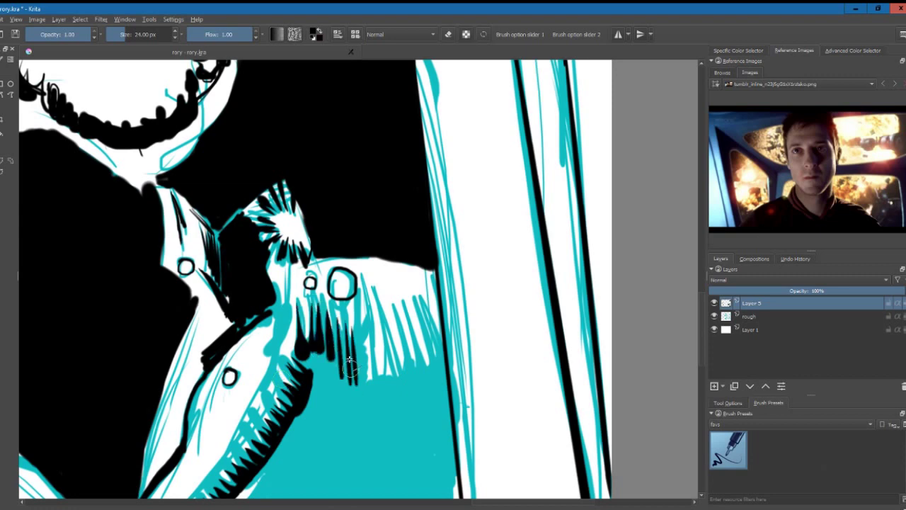
pyautogui.moveTo(365, 319); pyautogui.dragTo(379, 390)
pyautogui.moveTo(396, 301); pyautogui.dragTo(414, 389)
pyautogui.moveTo(424, 304); pyautogui.dragTo(435, 382)
# - Thicken the hatching into a dark band under the eyes with a wavy bottom edge
pyautogui.moveTo(391, 311); pyautogui.dragTo(433, 390)
pyautogui.moveTo(312, 297); pyautogui.dragTo(336, 391)
pyautogui.moveTo(358, 330); pyautogui.dragTo(400, 393)
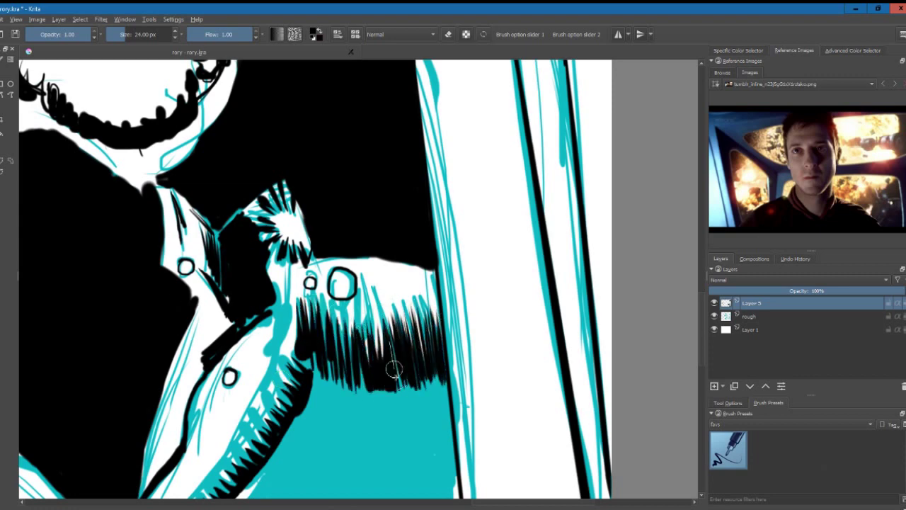
pyautogui.moveTo(386, 343); pyautogui.dragTo(425, 393)
pyautogui.moveTo(298, 337); pyautogui.dragTo(382, 396)
pyautogui.moveTo(368, 368); pyautogui.dragTo(439, 402)
# - Outline the fin's edges in black and ink a small triangle on the creature
pyautogui.scroll(2, 342, 442)
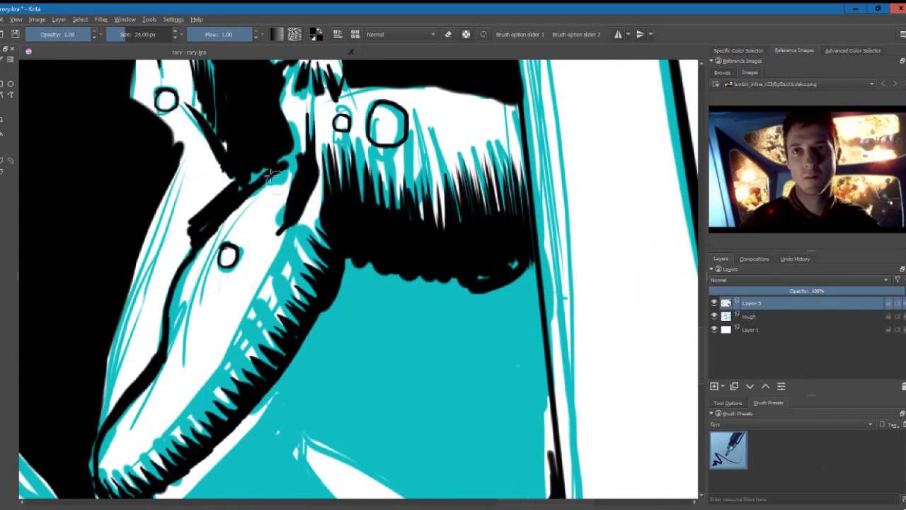
pyautogui.moveTo(284, 234); pyautogui.dragTo(225, 358)
pyautogui.moveTo(306, 226)
pyautogui.mouseDown()
pyautogui.moveTo(261, 286)
pyautogui.moveTo(242, 334)
pyautogui.mouseUp()
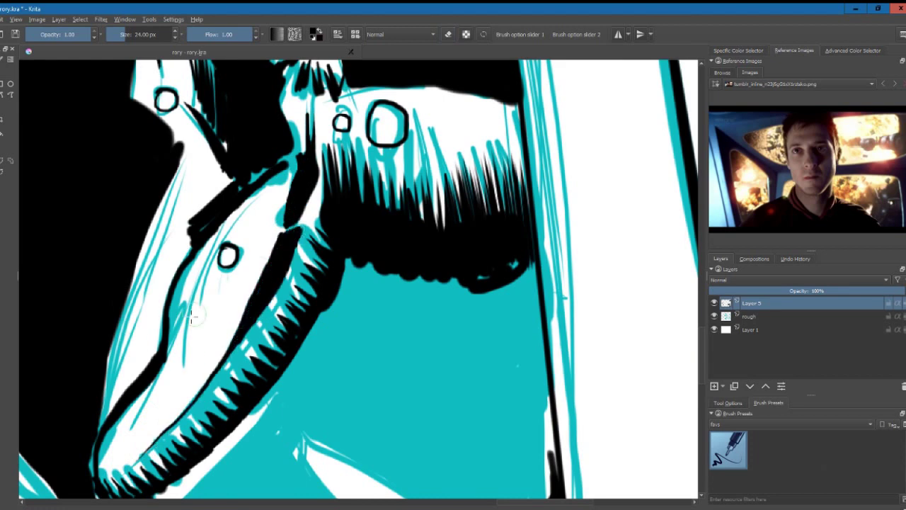
pyautogui.moveTo(208, 259); pyautogui.dragTo(177, 343)
pyautogui.scroll(-2, 241, 376)
pyautogui.moveTo(329, 362); pyautogui.dragTo(368, 405)
# - Fill the body below the eyes solid black with small highlights, and hatch the lower fin tip
pyautogui.moveTo(354, 279); pyautogui.dragTo(442, 311)
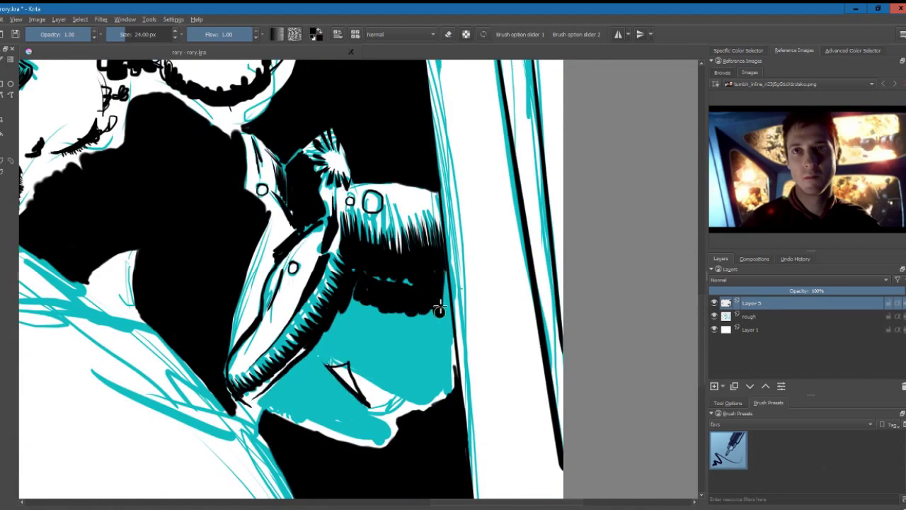
pyautogui.moveTo(340, 358); pyautogui.dragTo(453, 428)
pyautogui.moveTo(347, 326); pyautogui.dragTo(425, 392)
pyautogui.moveTo(396, 425)
pyautogui.mouseDown()
pyautogui.moveTo(293, 407)
pyautogui.moveTo(372, 287)
pyautogui.mouseUp()
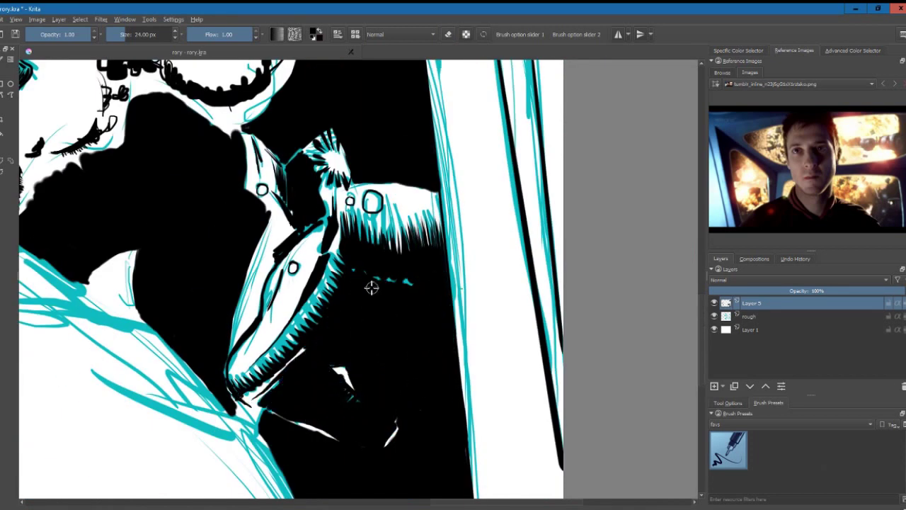
pyautogui.moveTo(393, 439)
pyautogui.mouseDown()
pyautogui.moveTo(315, 430)
pyautogui.moveTo(233, 404)
pyautogui.moveTo(230, 347)
pyautogui.mouseUp()
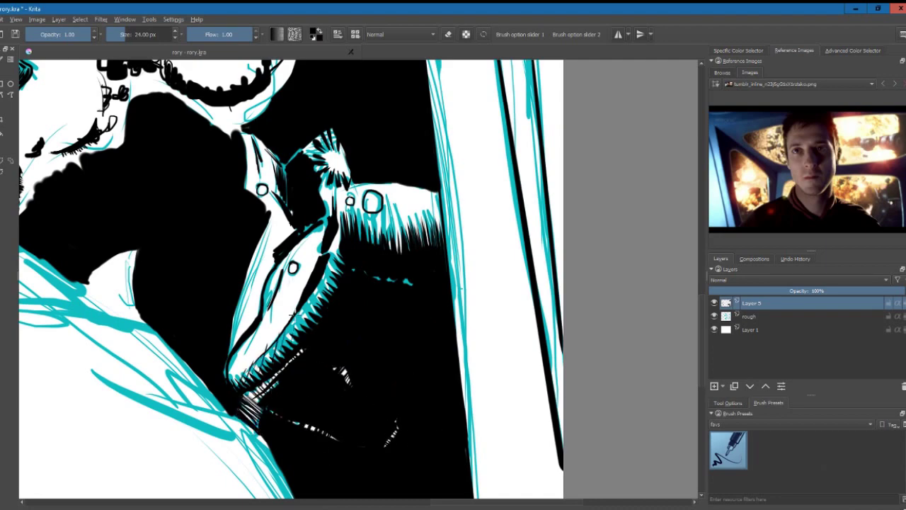
# - Bring the left window into view and outline the cyan eye shape in black
pyautogui.scroll(-5, 223, 363)
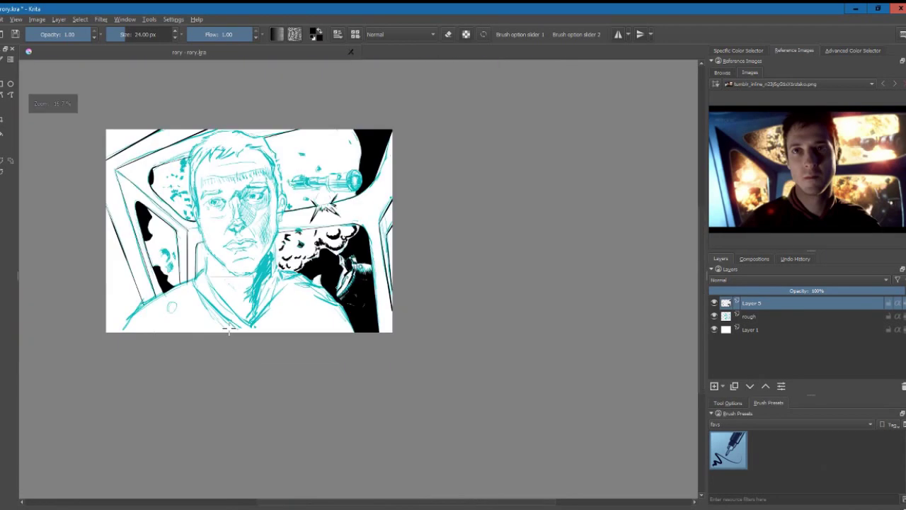
pyautogui.scroll(4, 333, 149)
pyautogui.scroll(2, 503, 227)
pyautogui.moveTo(590, 216); pyautogui.dragTo(441, 287)
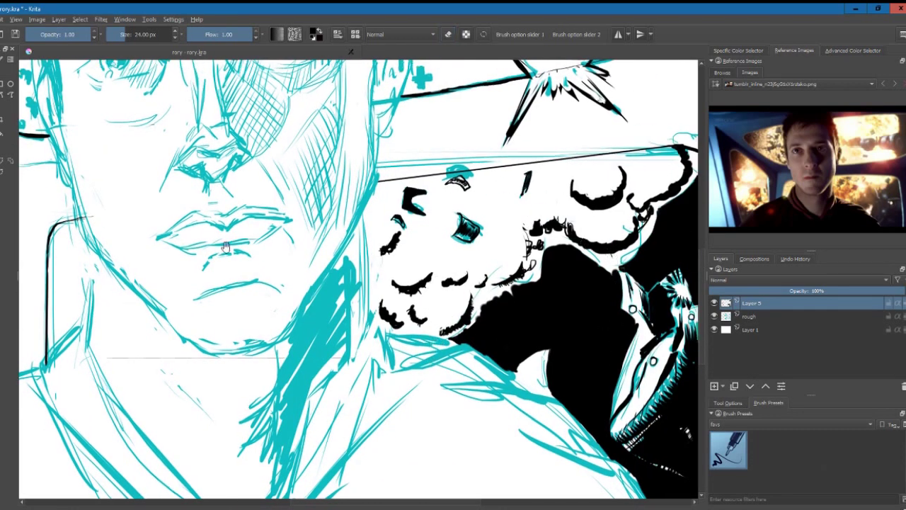
pyautogui.scroll(5, 464, 227)
pyautogui.moveTo(388, 227); pyautogui.dragTo(396, 290)
pyautogui.moveTo(283, 212); pyautogui.dragTo(329, 311)
# - Outline the small shape beside the eye and the mouth, then undo the overly dense eye hatching
pyautogui.moveTo(340, 219); pyautogui.dragTo(347, 262)
pyautogui.moveTo(276, 213); pyautogui.dragTo(276, 267)
pyautogui.moveTo(316, 354)
pyautogui.mouseDown()
pyautogui.moveTo(382, 362)
pyautogui.moveTo(317, 357)
pyautogui.mouseUp()
pyautogui.moveTo(291, 205)
pyautogui.mouseDown()
pyautogui.moveTo(338, 248)
pyautogui.moveTo(329, 234)
pyautogui.moveTo(344, 276)
pyautogui.moveTo(290, 237)
pyautogui.moveTo(344, 258)
pyautogui.mouseUp()
pyautogui.press('e')
pyautogui.press('e')
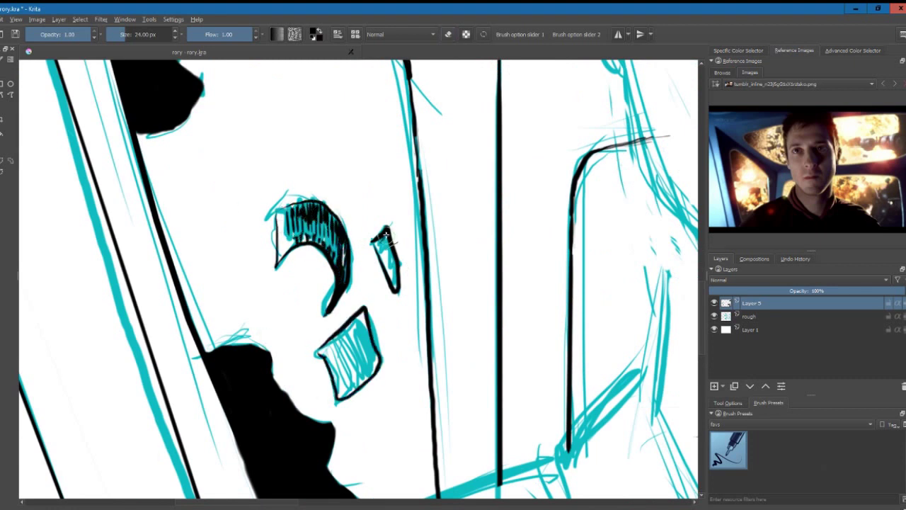
# - Hatch inside the mouth shape and add a small black stroke near the eye
pyautogui.moveTo(333, 357); pyautogui.dragTo(368, 378)
pyautogui.scroll(-3, 289, 435)
pyautogui.scroll(4, 444, 142)
pyautogui.moveTo(375, 319); pyautogui.dragTo(381, 341)
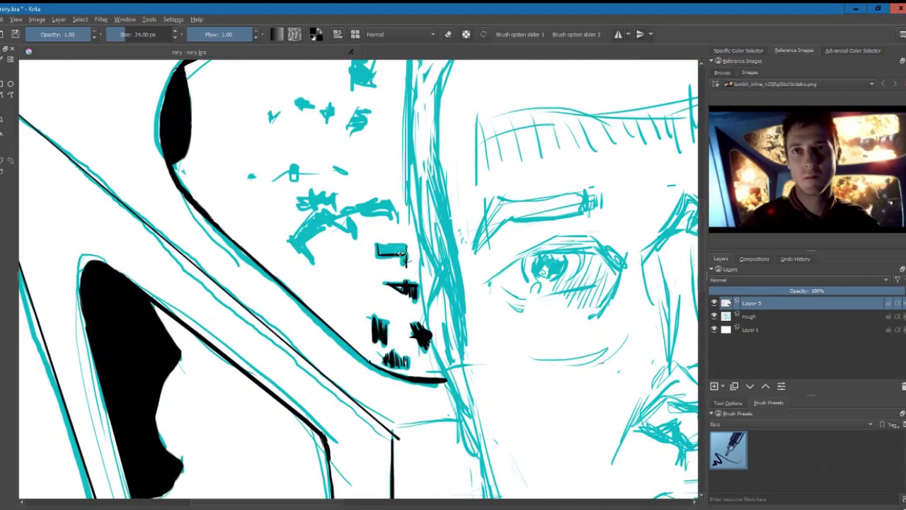
# - Ink the debris specks in the window and add more debris marks above them
pyautogui.moveTo(382, 251); pyautogui.dragTo(407, 262)
pyautogui.moveTo(333, 214); pyautogui.dragTo(296, 244)
pyautogui.moveTo(374, 203); pyautogui.dragTo(326, 225)
pyautogui.moveTo(294, 241); pyautogui.dragTo(309, 234)
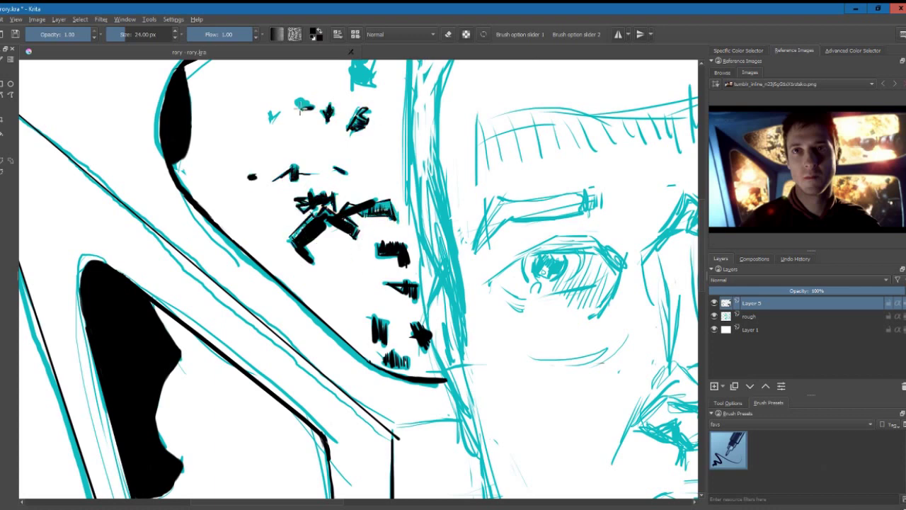
pyautogui.scroll(-2, 301, 106)
pyautogui.moveTo(353, 113); pyautogui.dragTo(368, 169)
pyautogui.moveTo(361, 88)
pyautogui.mouseDown()
pyautogui.moveTo(375, 128)
pyautogui.moveTo(350, 163)
pyautogui.mouseUp()
# - Zoom onto the gun and ink the small debris shape solid black
pyautogui.scroll(-5, 301, 149)
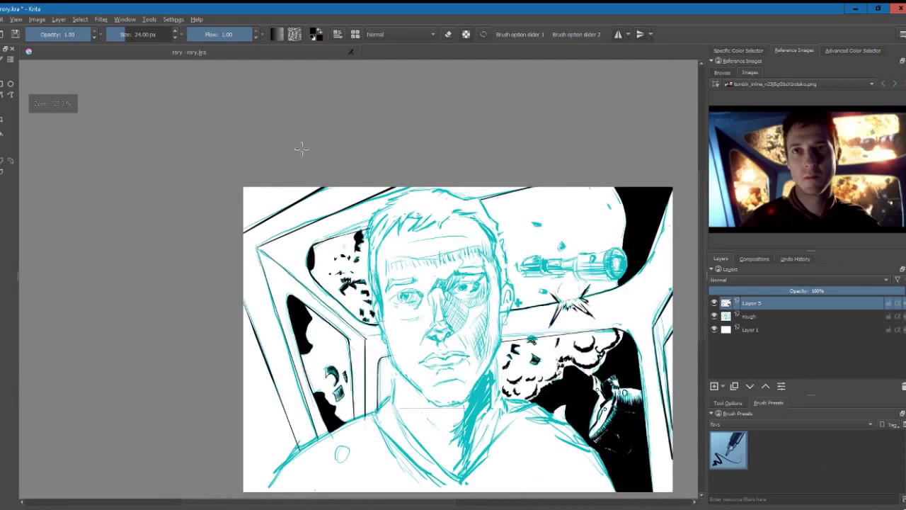
pyautogui.moveTo(301, 149); pyautogui.dragTo(205, 152)
pyautogui.moveTo(232, 253); pyautogui.dragTo(216, 269)
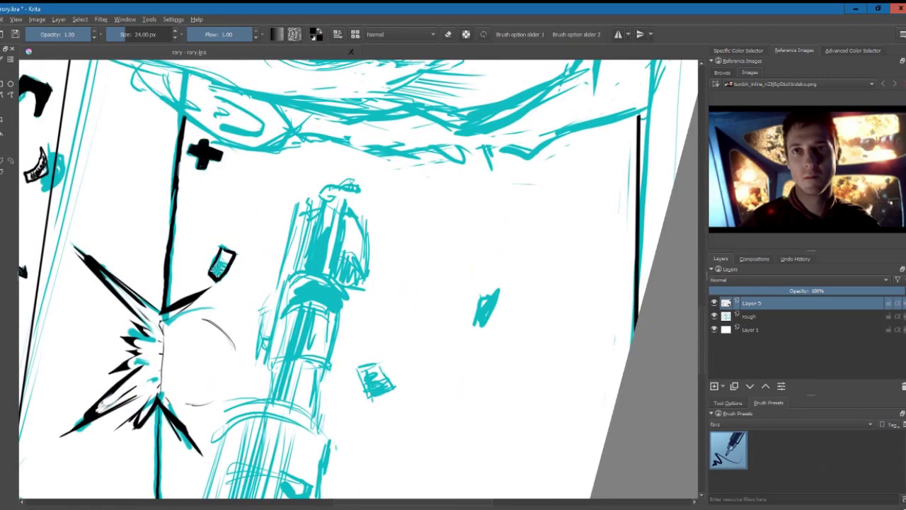
pyautogui.moveTo(383, 388); pyautogui.dragTo(367, 368)
pyautogui.moveTo(479, 298)
pyautogui.mouseDown()
pyautogui.moveTo(471, 322)
pyautogui.moveTo(550, 306)
pyautogui.mouseUp()
# - Ink the gun's edge line and a hatched black capsule over the gun sketch
pyautogui.moveTo(358, 189)
pyautogui.mouseDown()
pyautogui.moveTo(329, 297)
pyautogui.moveTo(410, 283)
pyautogui.moveTo(332, 347)
pyautogui.mouseUp()
pyautogui.moveTo(350, 283)
pyautogui.mouseDown()
pyautogui.moveTo(376, 340)
pyautogui.moveTo(407, 280)
pyautogui.mouseUp()
pyautogui.moveTo(382, 326); pyautogui.dragTo(386, 289)
pyautogui.moveTo(354, 273); pyautogui.dragTo(350, 326)
pyautogui.moveTo(400, 278); pyautogui.dragTo(393, 329)
pyautogui.moveTo(334, 327); pyautogui.dragTo(361, 397)
pyautogui.moveTo(354, 347)
pyautogui.mouseDown()
pyautogui.moveTo(378, 396)
pyautogui.moveTo(372, 386)
pyautogui.mouseUp()
# - Add ink strokes, a curve and black fill along the gun's top
pyautogui.moveTo(409, 211); pyautogui.dragTo(397, 258)
pyautogui.moveTo(405, 241); pyautogui.dragTo(429, 268)
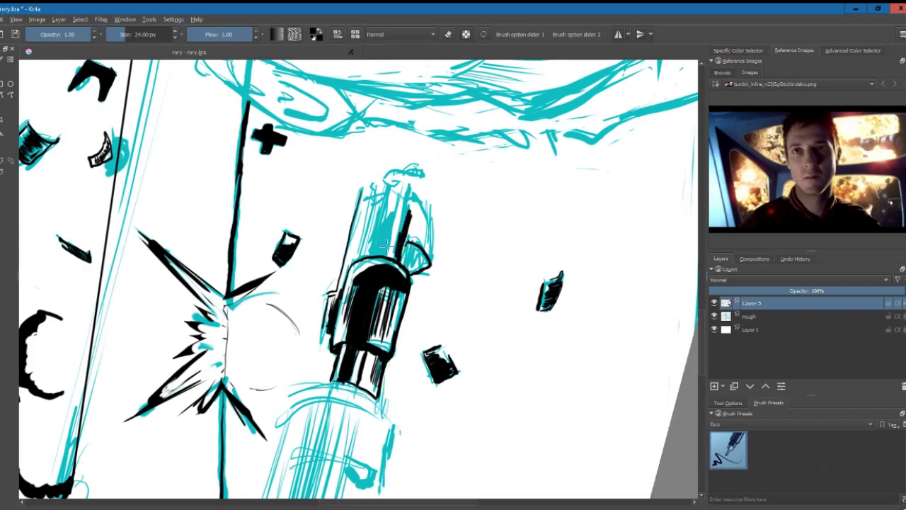
pyautogui.moveTo(386, 214); pyautogui.dragTo(363, 259)
pyautogui.moveTo(386, 169); pyautogui.dragTo(425, 177)
pyautogui.moveTo(407, 191); pyautogui.dragTo(400, 244)
pyautogui.press('+')
pyautogui.press('+')
pyautogui.moveTo(460, 208); pyautogui.dragTo(492, 259)
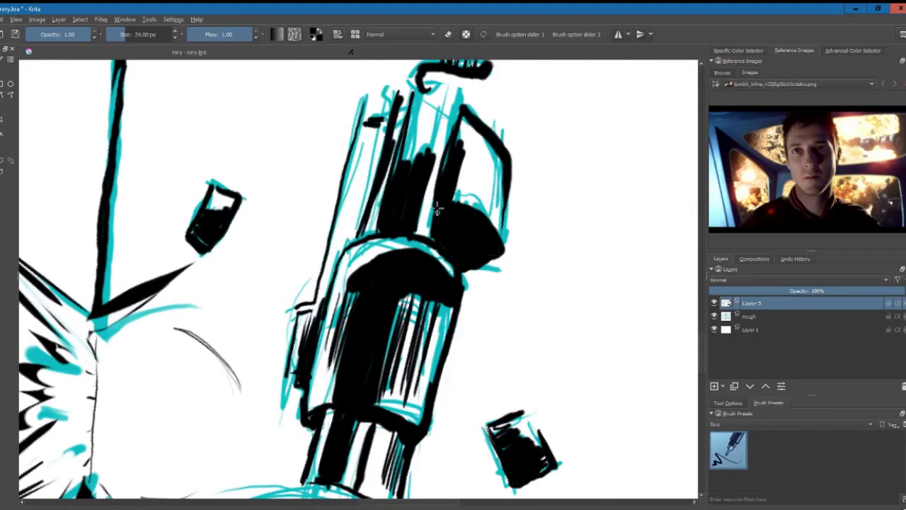
# - Outline the gun barrel's edges in ink and straighten the view
pyautogui.moveTo(432, 205); pyautogui.dragTo(439, 237)
pyautogui.moveTo(496, 159); pyautogui.dragTo(506, 209)
pyautogui.moveTo(354, 170); pyautogui.dragTo(317, 311)
pyautogui.moveTo(450, 188); pyautogui.dragTo(439, 354)
pyautogui.moveTo(322, 300)
pyautogui.mouseDown()
pyautogui.moveTo(315, 332)
pyautogui.moveTo(368, 212)
pyautogui.moveTo(400, 189)
pyautogui.moveTo(425, 301)
pyautogui.mouseUp()
pyautogui.press('5')
# - Ink the barrel rim ellipse edges, erasing stray marks along the rim
pyautogui.moveTo(453, 173); pyautogui.dragTo(464, 312)
pyautogui.press('e')
pyautogui.moveTo(433, 202)
pyautogui.mouseDown()
pyautogui.moveTo(433, 258)
pyautogui.moveTo(446, 293)
pyautogui.mouseUp()
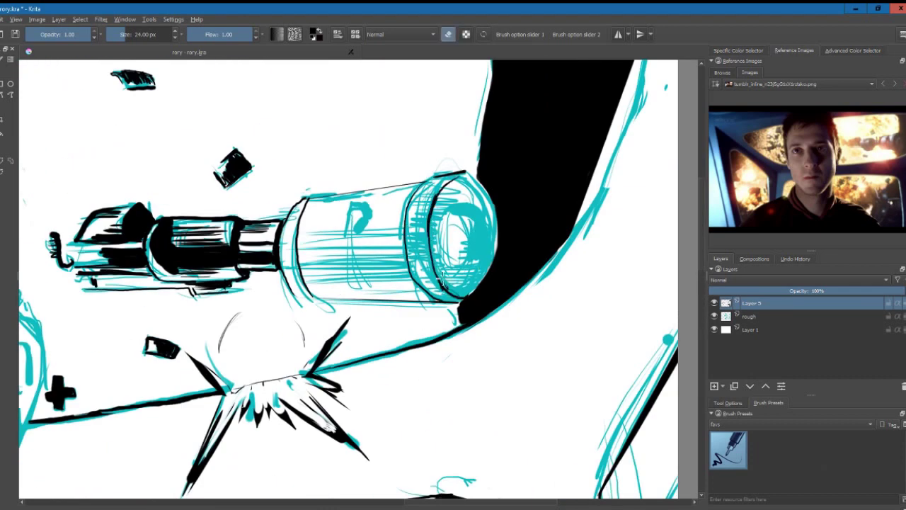
pyautogui.moveTo(462, 173); pyautogui.dragTo(482, 283)
pyautogui.press('-')
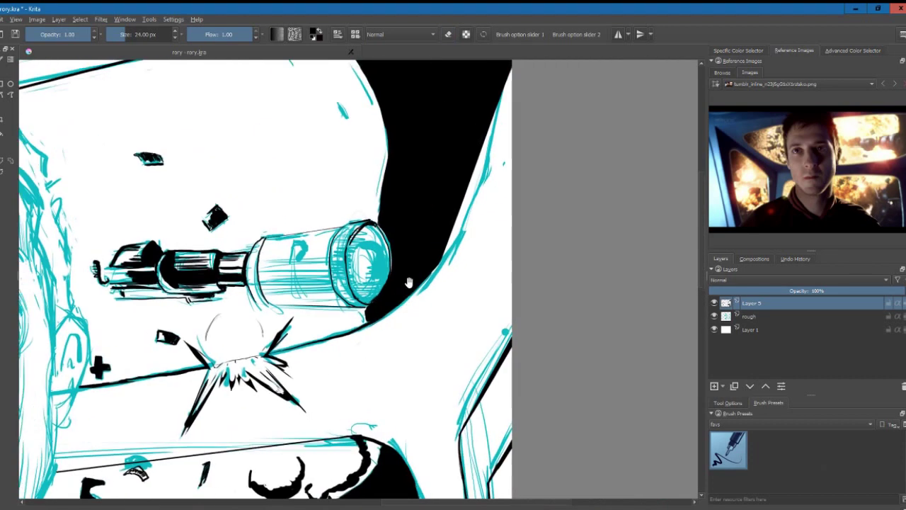
pyautogui.press('e')
# - Frame the lens end of the barrel and draw the inner ellipse inside the rim
pyautogui.press('+')
pyautogui.press('e')
pyautogui.moveTo(359, 219); pyautogui.dragTo(353, 301)
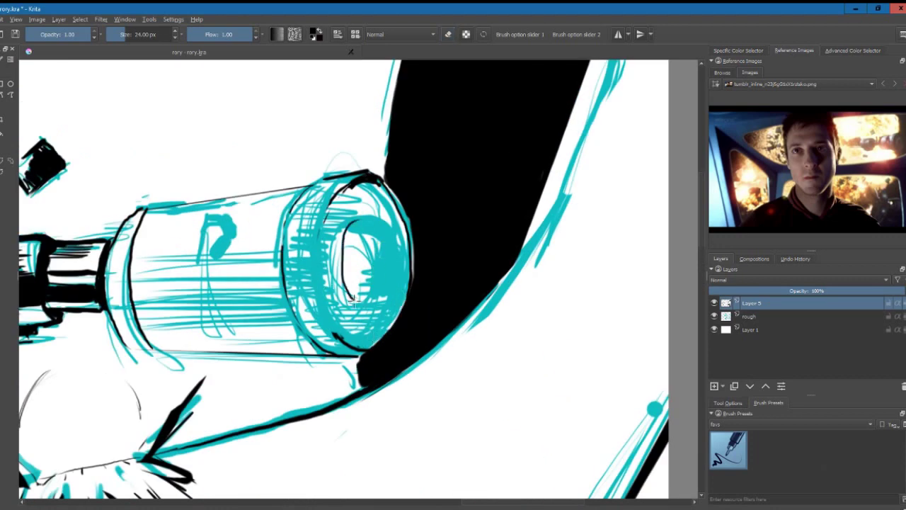
pyautogui.press('e')
pyautogui.press('e')
pyautogui.moveTo(375, 216); pyautogui.dragTo(366, 301)
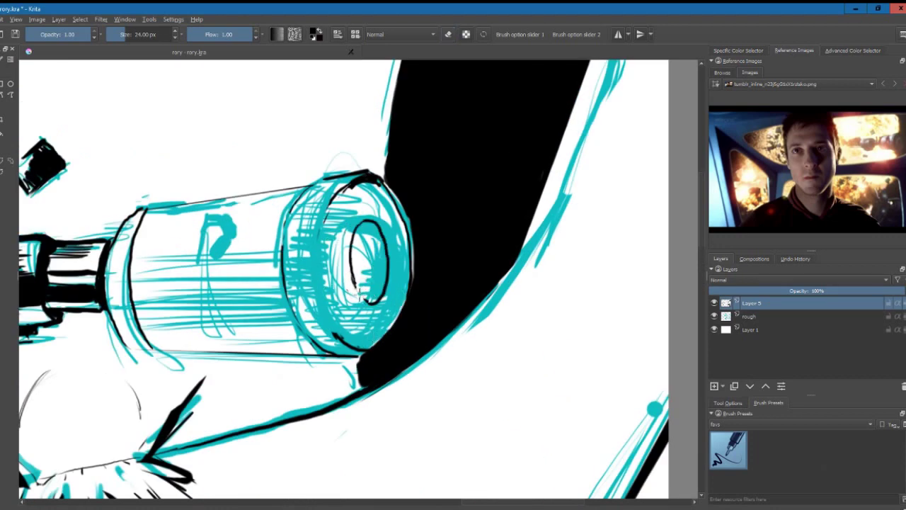
pyautogui.moveTo(361, 255); pyautogui.dragTo(357, 303)
pyautogui.moveTo(304, 180); pyautogui.dragTo(318, 350)
# - Erase excess and faint marks around the lens rim
pyautogui.press('e')
pyautogui.moveTo(311, 312); pyautogui.dragTo(333, 354)
pyautogui.press('e')
pyautogui.moveTo(286, 300); pyautogui.dragTo(322, 272)
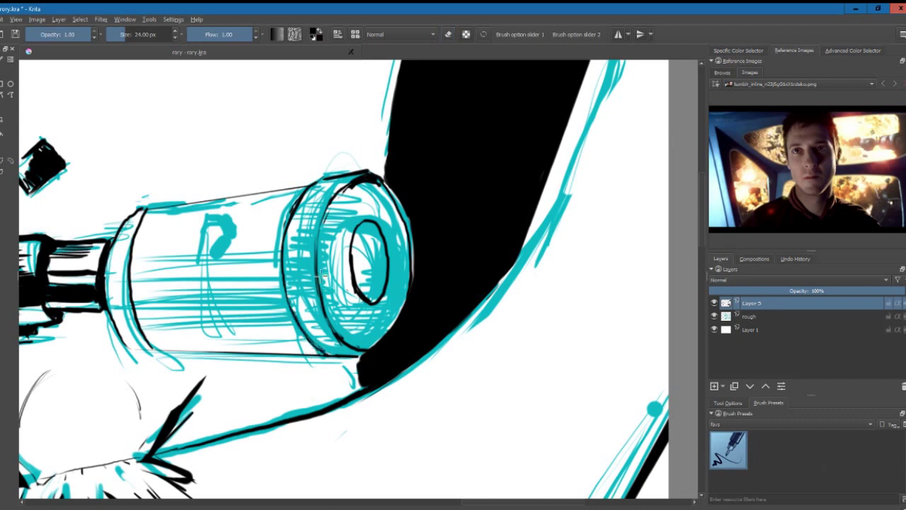
pyautogui.press('e')
pyautogui.moveTo(351, 180); pyautogui.dragTo(386, 195)
pyautogui.press('e')
# - Fill the lens interior solid black, leaving a highlight ring, and darken the rim edge
pyautogui.moveTo(357, 247); pyautogui.dragTo(371, 238)
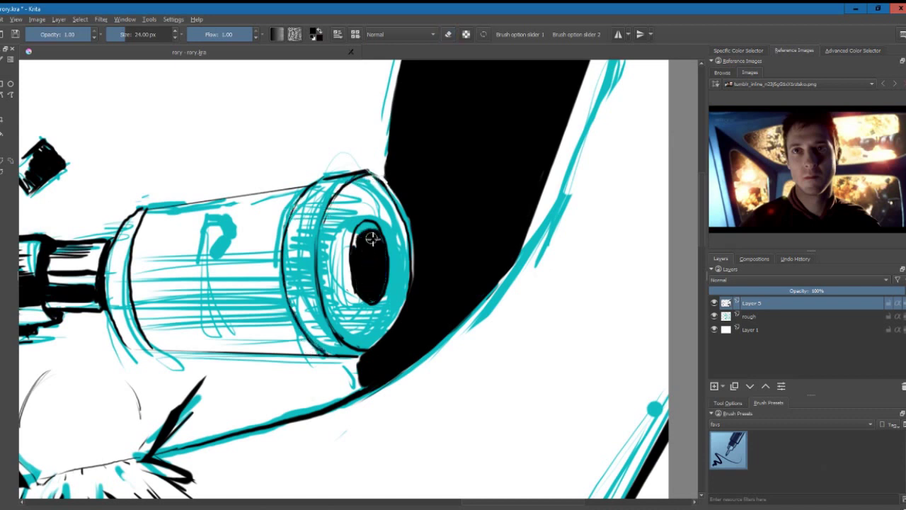
pyautogui.moveTo(391, 292)
pyautogui.mouseDown()
pyautogui.moveTo(333, 212)
pyautogui.moveTo(382, 332)
pyautogui.mouseUp()
pyautogui.moveTo(368, 213); pyautogui.dragTo(354, 326)
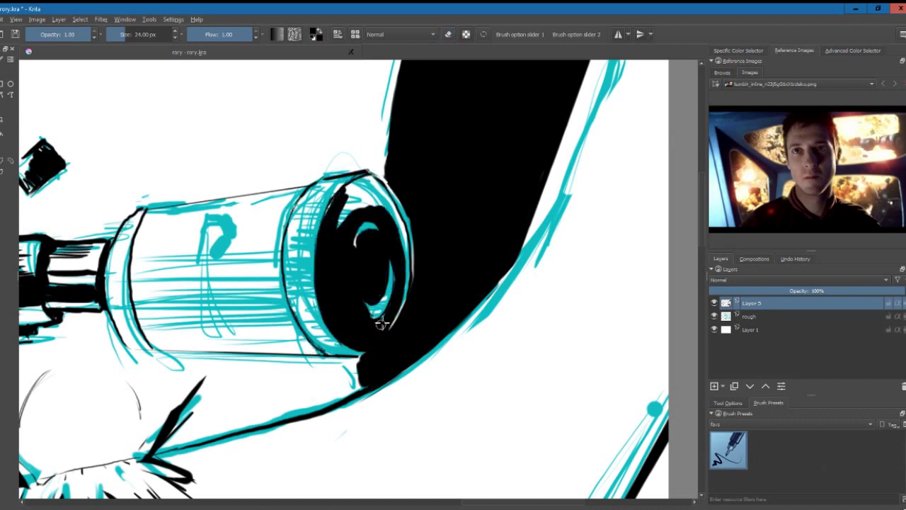
pyautogui.moveTo(400, 291); pyautogui.dragTo(404, 236)
pyautogui.press('e')
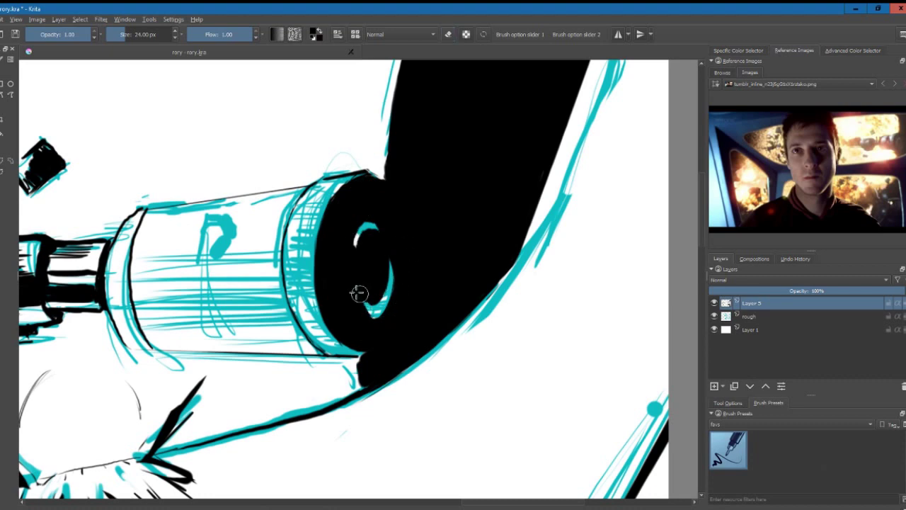
pyautogui.moveTo(359, 293)
pyautogui.mouseDown()
pyautogui.moveTo(245, 374)
pyautogui.moveTo(354, 267)
pyautogui.mouseUp()
# - Shade the barrel body with vertical black strokes and hatch its bottom rim
pyautogui.moveTo(298, 360); pyautogui.dragTo(319, 276)
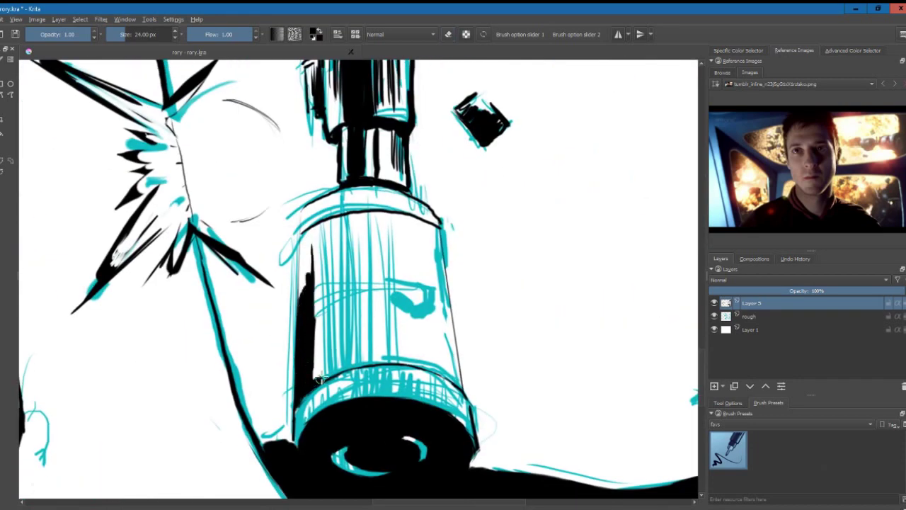
pyautogui.moveTo(322, 382)
pyautogui.mouseDown()
pyautogui.moveTo(350, 224)
pyautogui.moveTo(374, 361)
pyautogui.moveTo(376, 229)
pyautogui.moveTo(375, 325)
pyautogui.mouseUp()
pyautogui.moveTo(353, 278); pyautogui.dragTo(383, 279)
pyautogui.moveTo(425, 304); pyautogui.dragTo(406, 286)
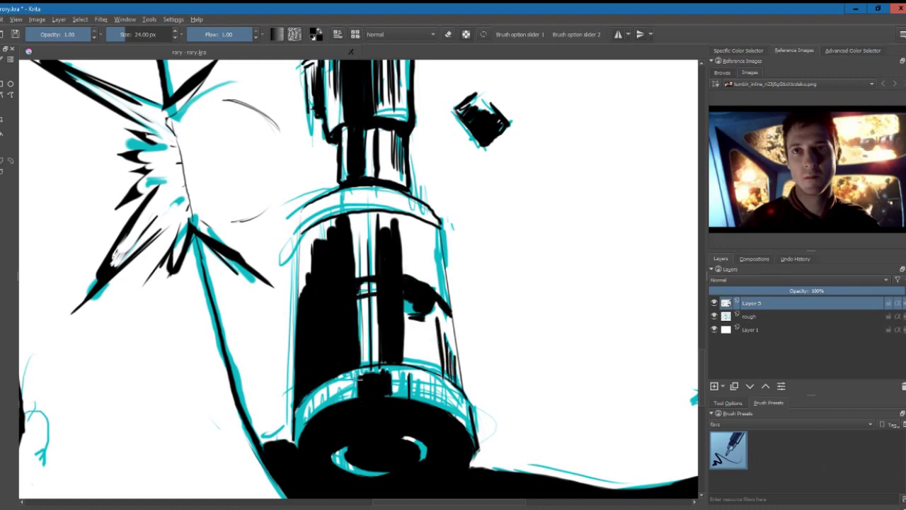
pyautogui.moveTo(298, 446); pyautogui.dragTo(357, 378)
pyautogui.moveTo(436, 396); pyautogui.dragTo(473, 437)
pyautogui.moveTo(379, 190); pyautogui.dragTo(381, 206)
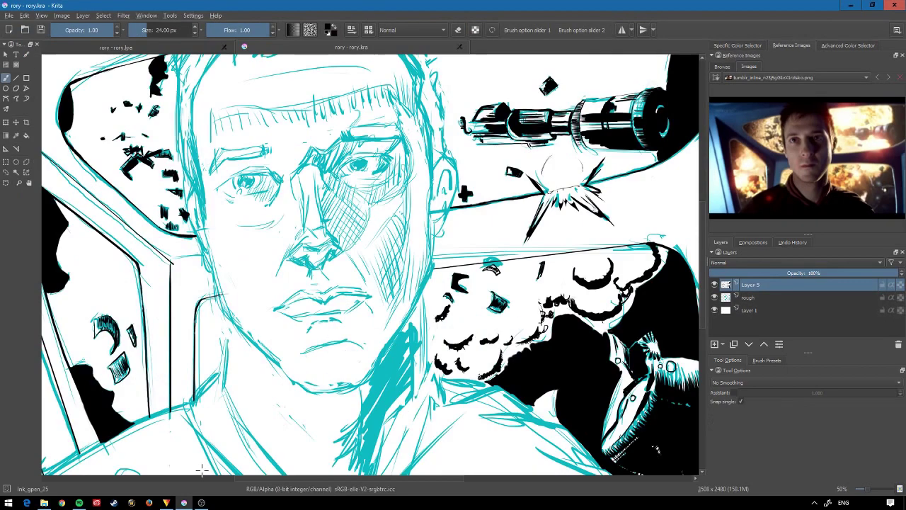
# - Ink the diagonal cockpit frame edge lines and the right edge of the collar
pyautogui.moveTo(284, 379); pyautogui.dragTo(395, 228)
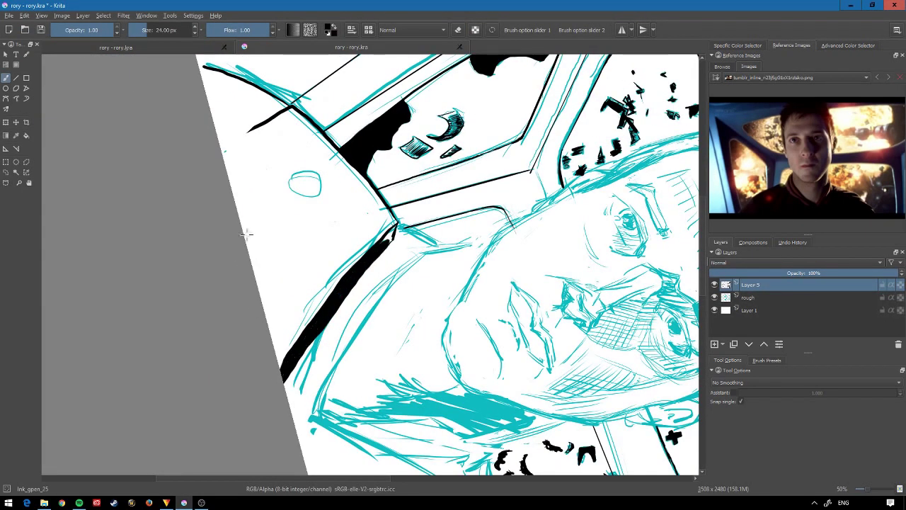
pyautogui.moveTo(439, 250); pyautogui.dragTo(287, 373)
pyautogui.press('-')
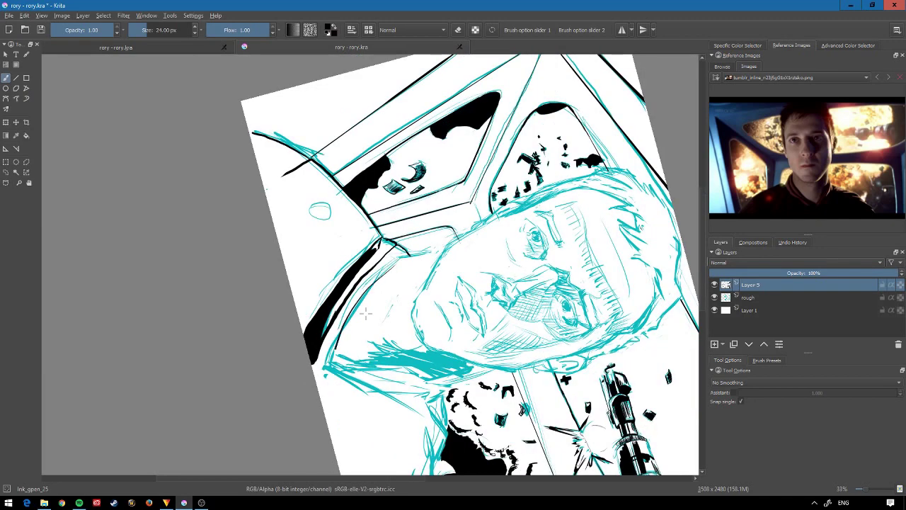
pyautogui.press('5')
pyautogui.moveTo(440, 315); pyautogui.dragTo(480, 217)
pyautogui.press('e')
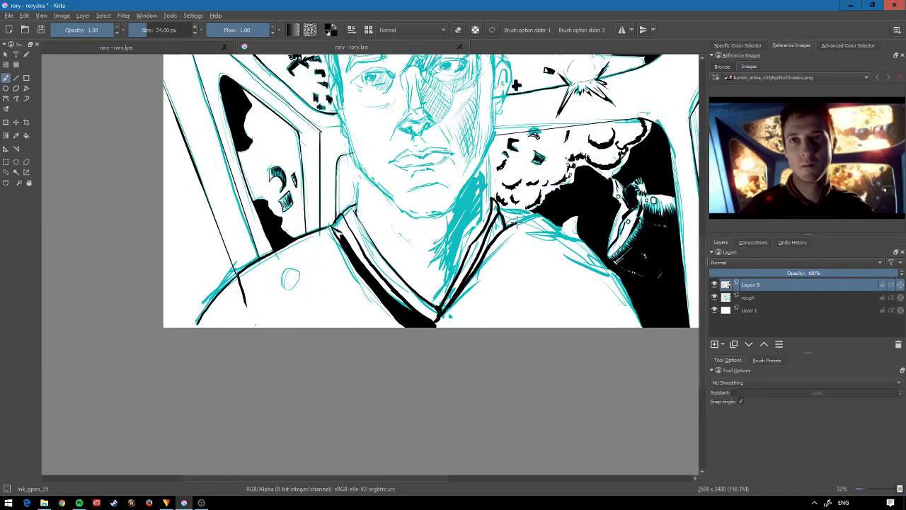
# - Ink the figure's left edge and fill the jacket solid black, including its lower left
pyautogui.press('+')
pyautogui.press('+')
pyautogui.moveTo(489, 184); pyautogui.dragTo(375, 386)
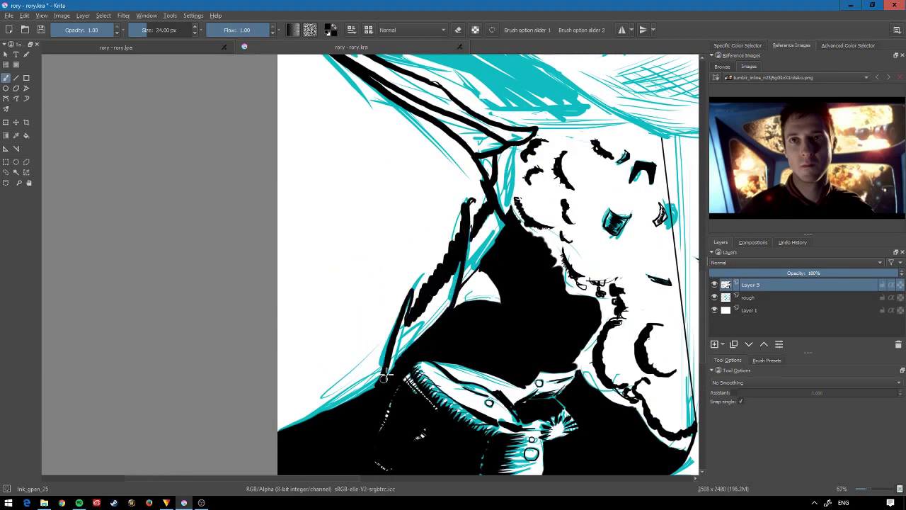
pyautogui.moveTo(439, 259)
pyautogui.mouseDown()
pyautogui.moveTo(368, 354)
pyautogui.moveTo(213, 107)
pyautogui.mouseUp()
pyautogui.moveTo(255, 255); pyautogui.dragTo(113, 332)
pyautogui.moveTo(312, 142)
pyautogui.mouseDown()
pyautogui.moveTo(156, 276)
pyautogui.moveTo(205, 202)
pyautogui.mouseUp()
pyautogui.moveTo(220, 322)
pyautogui.mouseDown()
pyautogui.moveTo(261, 310)
pyautogui.moveTo(204, 307)
pyautogui.mouseUp()
pyautogui.moveTo(283, 304)
pyautogui.mouseDown()
pyautogui.moveTo(322, 178)
pyautogui.moveTo(223, 247)
pyautogui.mouseUp()
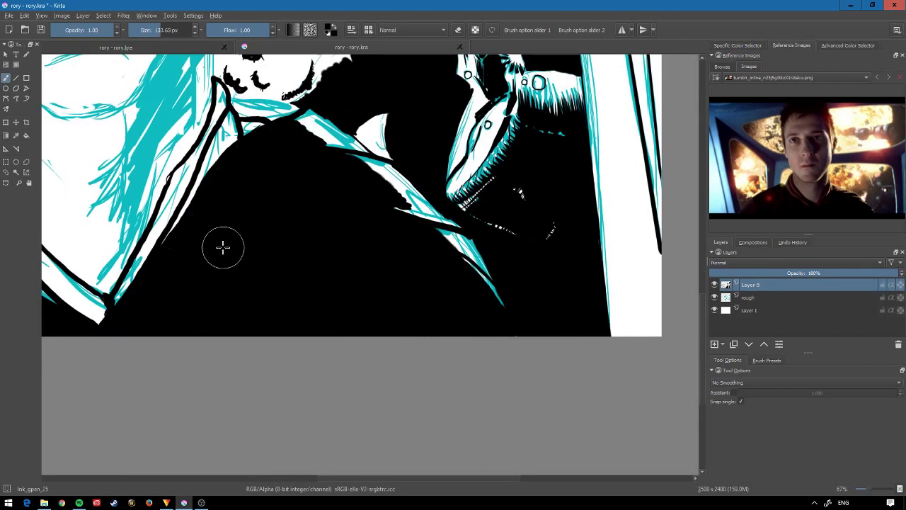
pyautogui.press('-')
pyautogui.press('-')
pyautogui.press('-')
pyautogui.moveTo(120, 269)
pyautogui.mouseDown()
pyautogui.moveTo(88, 290)
pyautogui.moveTo(219, 227)
pyautogui.moveTo(152, 288)
pyautogui.moveTo(199, 233)
pyautogui.mouseUp()
# - Zoom in close on the collar and start hatching along its edge
pyautogui.press('+')
pyautogui.press('e')
pyautogui.press('-')
pyautogui.press('-')
pyautogui.press('+')
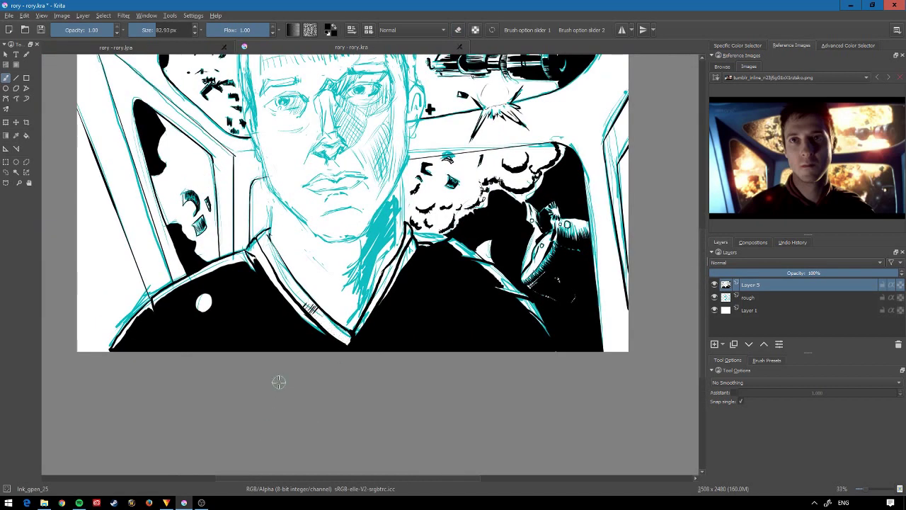
pyautogui.press('+')
pyautogui.press('+')
pyautogui.press('+')
pyautogui.moveTo(365, 244)
pyautogui.mouseDown()
pyautogui.moveTo(357, 258)
pyautogui.moveTo(388, 282)
pyautogui.moveTo(461, 296)
pyautogui.mouseUp()
# - Extend fine hatching along the collar line, rotating the view to follow it
pyautogui.moveTo(376, 250); pyautogui.dragTo(425, 301)
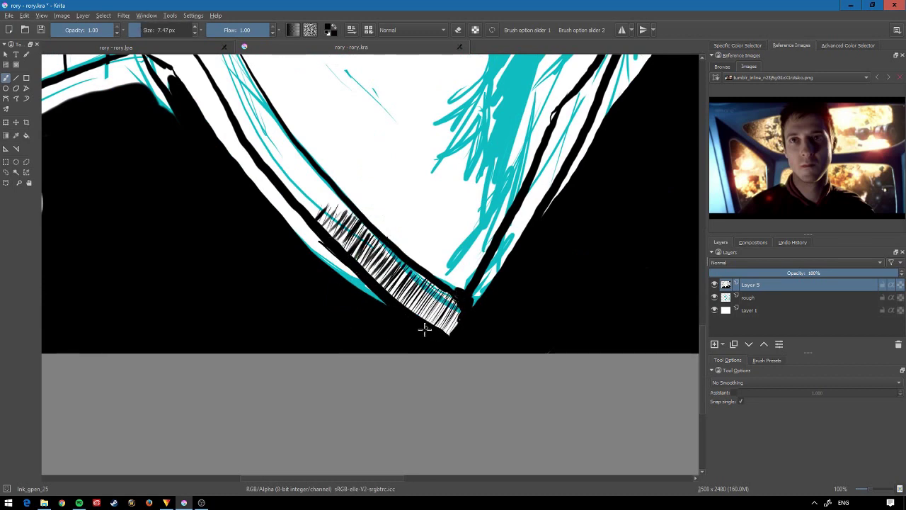
pyautogui.moveTo(295, 209); pyautogui.dragTo(315, 241)
pyautogui.press('+')
pyautogui.press('6')
pyautogui.press('6')
pyautogui.press('6')
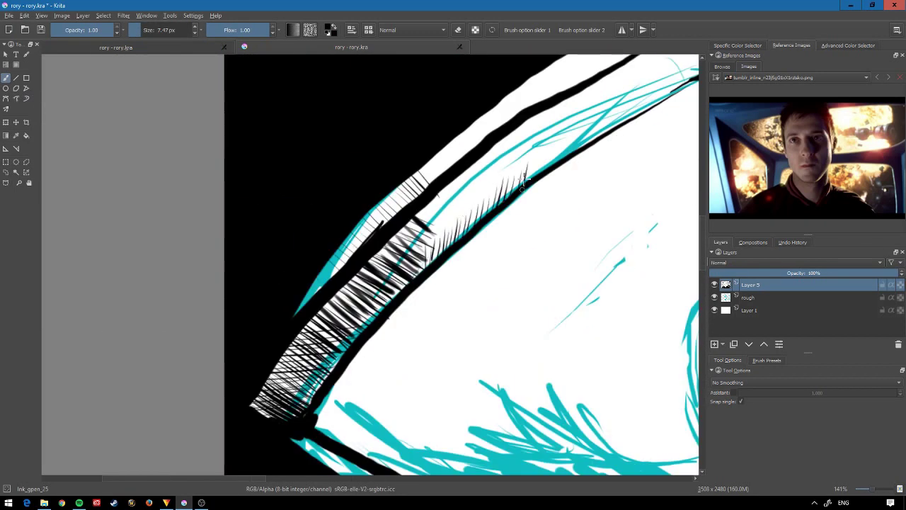
pyautogui.moveTo(482, 213)
pyautogui.mouseDown()
pyautogui.moveTo(552, 156)
pyautogui.moveTo(618, 140)
pyautogui.mouseUp()
pyautogui.moveTo(528, 183); pyautogui.dragTo(383, 283)
pyautogui.moveTo(485, 191); pyautogui.dragTo(318, 336)
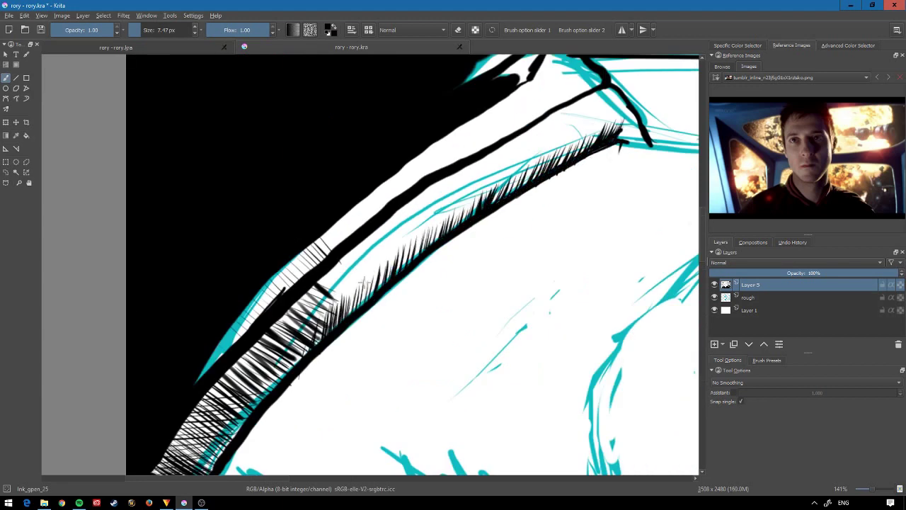
pyautogui.moveTo(368, 276); pyautogui.dragTo(361, 304)
# - Hatch the collar's upper-left part, rotating the canvas along the collar
pyautogui.press('6')
pyautogui.press('6')
pyautogui.moveTo(343, 230); pyautogui.dragTo(382, 278)
pyautogui.press('6')
pyautogui.press('6')
pyautogui.press('6')
pyautogui.moveTo(339, 248); pyautogui.dragTo(284, 153)
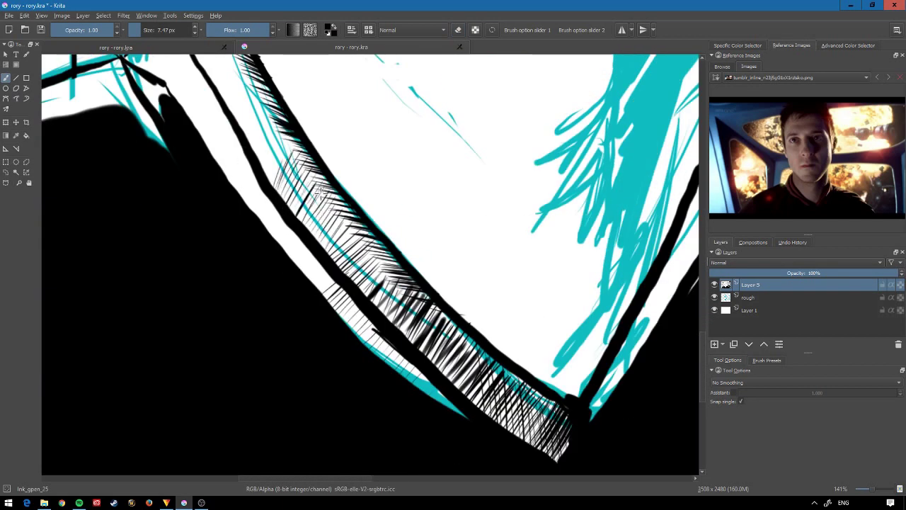
pyautogui.moveTo(291, 188); pyautogui.dragTo(262, 131)
pyautogui.press('6')
pyautogui.moveTo(275, 167); pyautogui.dragTo(269, 92)
pyautogui.press('4')
pyautogui.press('4')
pyautogui.press('4')
# - Add short vertical hatch strokes beneath the collar line, extending leftward
pyautogui.moveTo(488, 290); pyautogui.dragTo(476, 312)
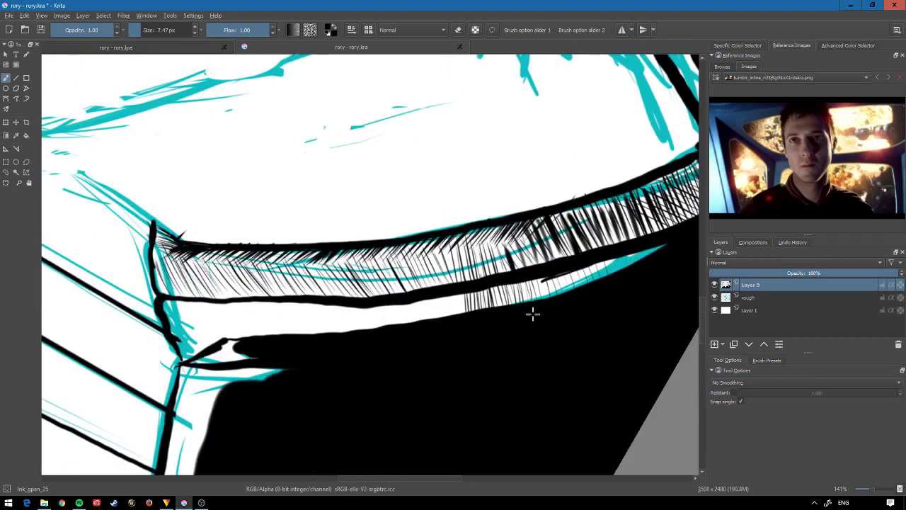
pyautogui.moveTo(413, 300); pyautogui.dragTo(412, 322)
pyautogui.moveTo(391, 297); pyautogui.dragTo(389, 324)
pyautogui.moveTo(370, 308); pyautogui.dragTo(368, 329)
pyautogui.moveTo(345, 298); pyautogui.dragTo(343, 331)
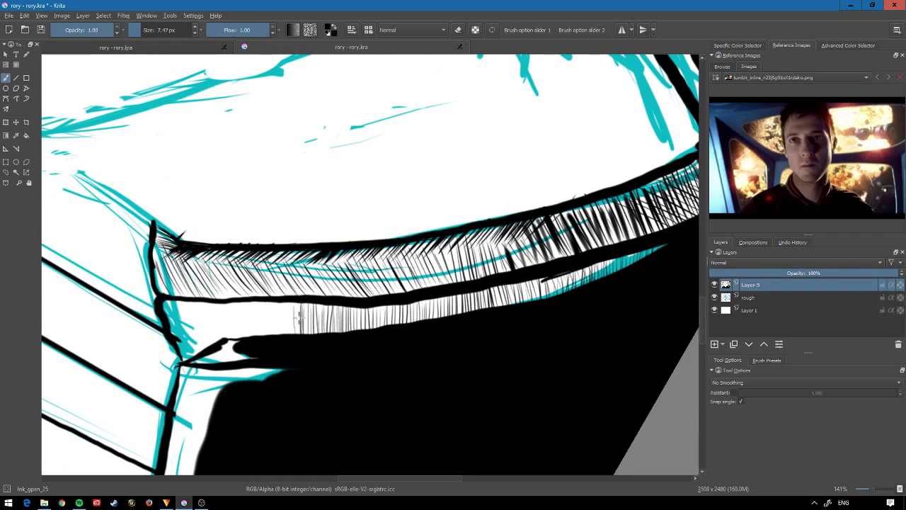
pyautogui.moveTo(295, 303); pyautogui.dragTo(293, 332)
pyautogui.moveTo(279, 303); pyautogui.dragTo(277, 333)
pyautogui.moveTo(263, 304); pyautogui.dragTo(262, 330)
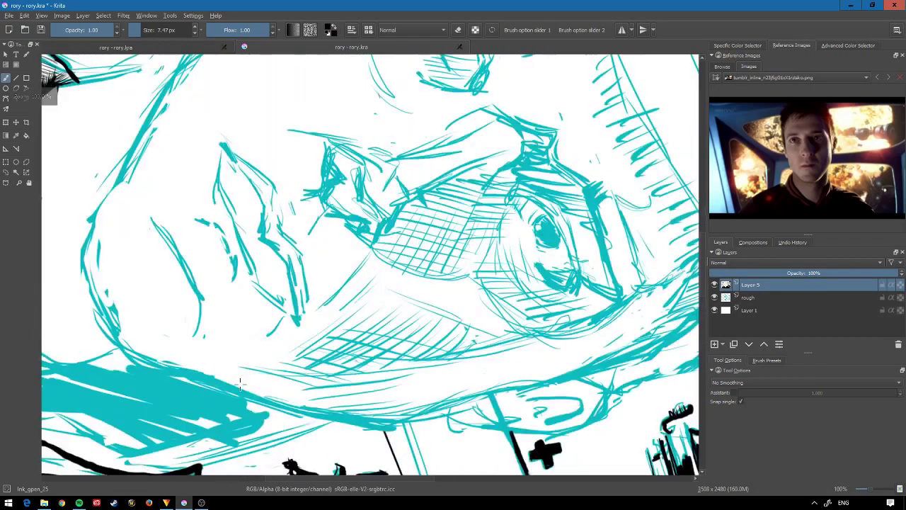
# - Zoom out and finish the remaining hatching strokes along the collar line
pyautogui.press('3')
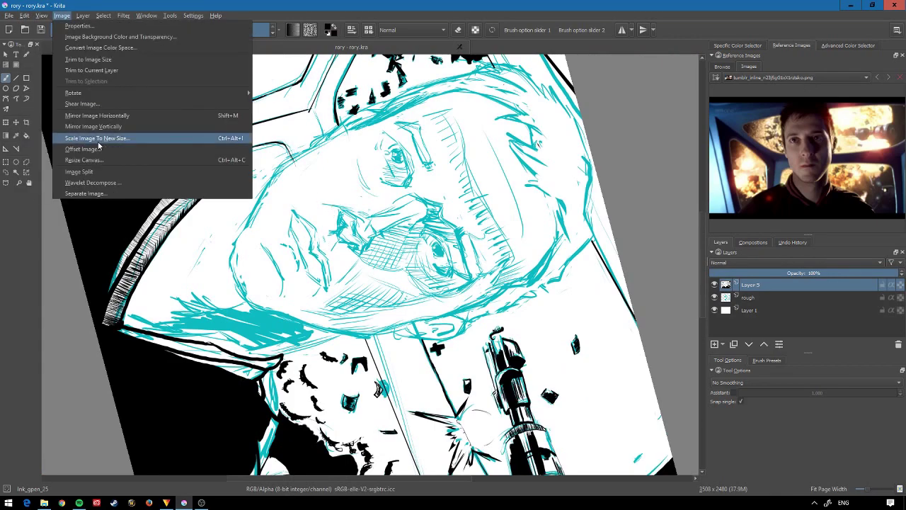
pyautogui.scroll(5, 317, 253)
pyautogui.scroll(-5, 304, 446)
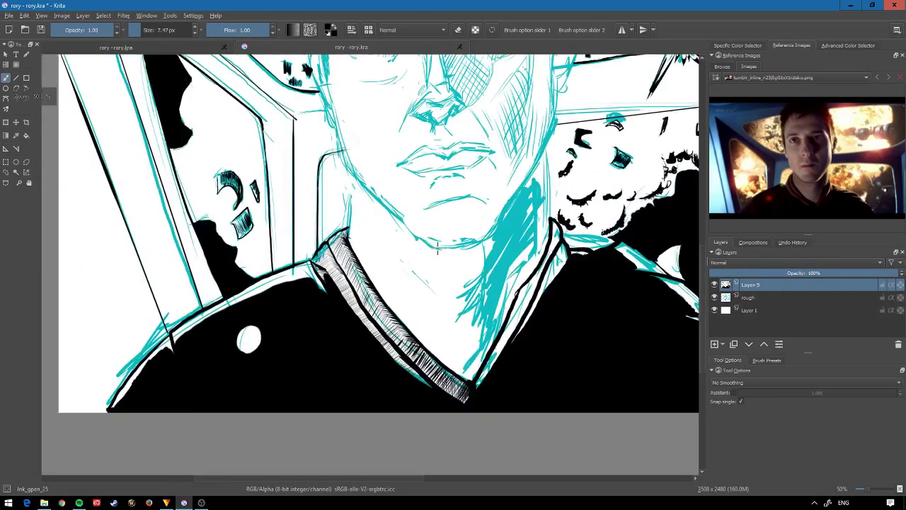
pyautogui.scroll(4, 319, 320)
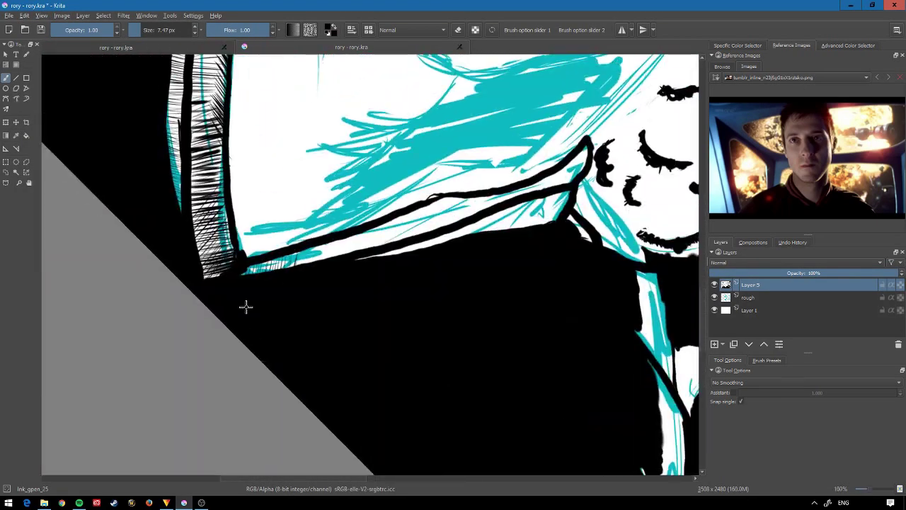
pyautogui.scroll(2, 279, 253)
pyautogui.moveTo(213, 219); pyautogui.dragTo(262, 201)
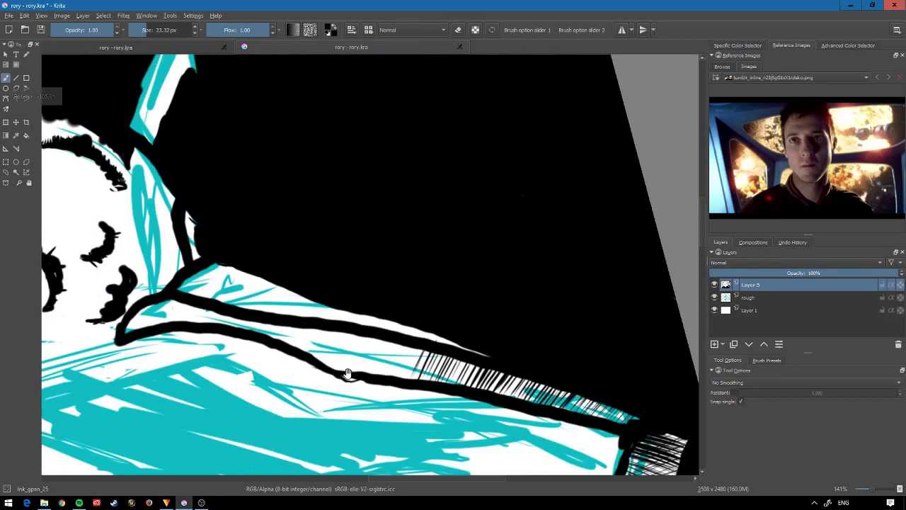
pyautogui.moveTo(333, 298)
pyautogui.mouseDown()
pyautogui.moveTo(239, 247)
pyautogui.moveTo(180, 251)
pyautogui.moveTo(177, 266)
pyautogui.mouseUp()
pyautogui.moveTo(254, 255); pyautogui.dragTo(332, 301)
pyautogui.moveTo(185, 248)
pyautogui.mouseDown()
pyautogui.moveTo(269, 294)
pyautogui.moveTo(340, 312)
pyautogui.mouseUp()
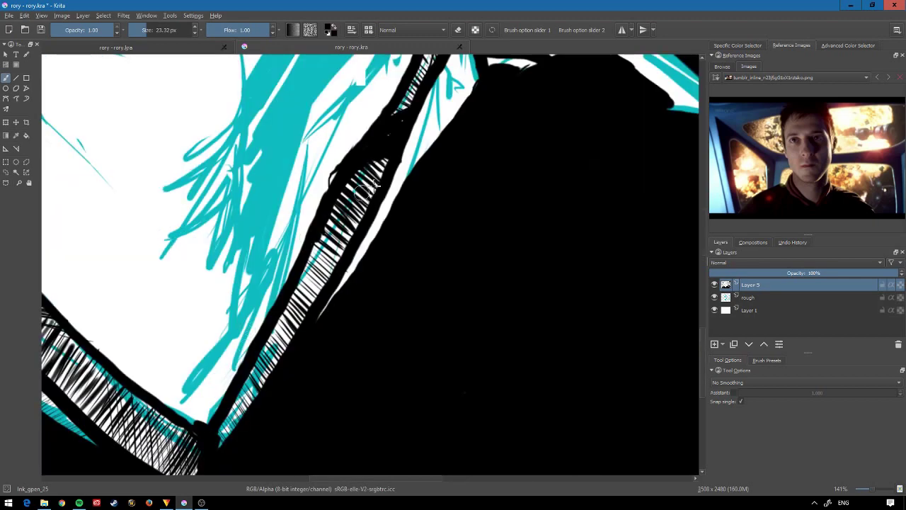
pyautogui.moveTo(374, 185); pyautogui.dragTo(397, 170)
pyautogui.scroll(-3, 382, 170)
pyautogui.scroll(-5, 375, 149)
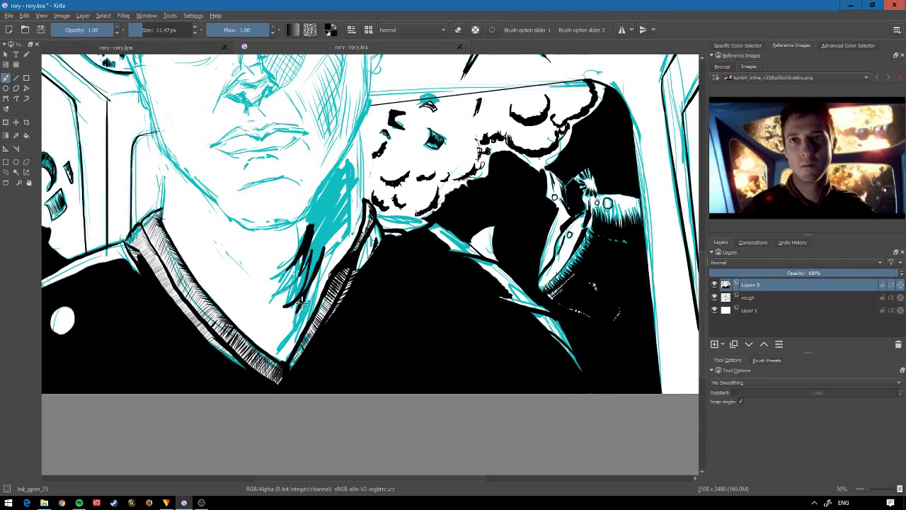
# - Fill the shadow strip beside the neck and below the jaw with solid black ink
pyautogui.scroll(3, 301, 303)
pyautogui.moveTo(241, 292); pyautogui.dragTo(283, 247)
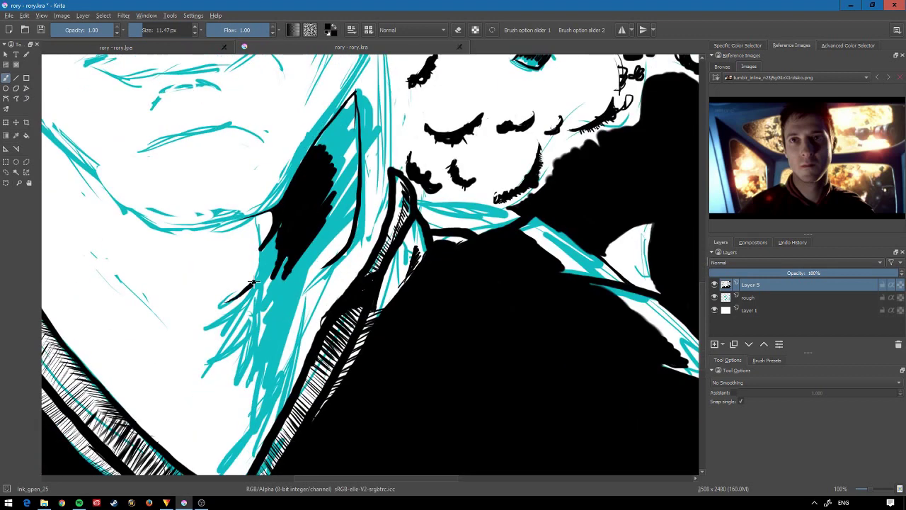
pyautogui.moveTo(263, 333); pyautogui.dragTo(293, 241)
pyautogui.moveTo(290, 305); pyautogui.dragTo(206, 431)
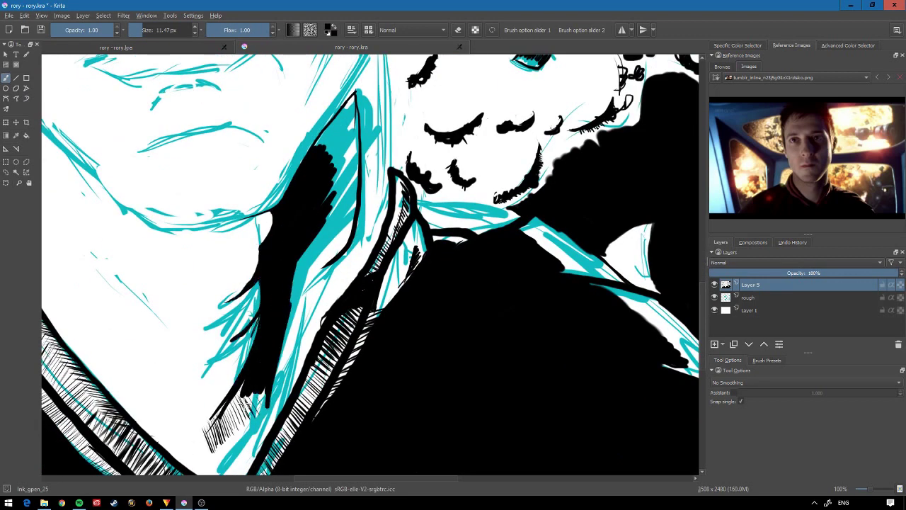
pyautogui.moveTo(269, 400)
pyautogui.mouseDown()
pyautogui.moveTo(354, 149)
pyautogui.moveTo(349, 99)
pyautogui.mouseUp()
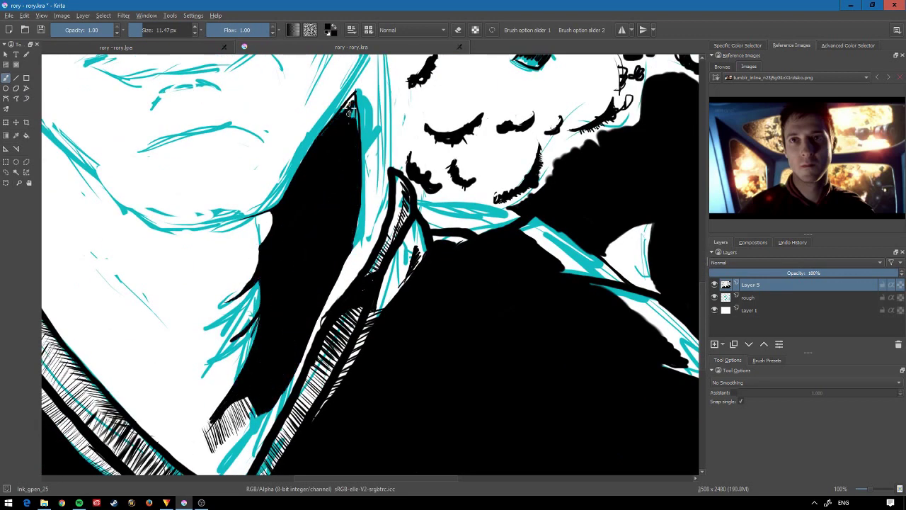
# - Ink along the edge of the hair shape and add a few strokes on the collar
pyautogui.scroll(-5, 303, 238)
pyautogui.scroll(4, 303, 238)
pyautogui.scroll(1, 367, 149)
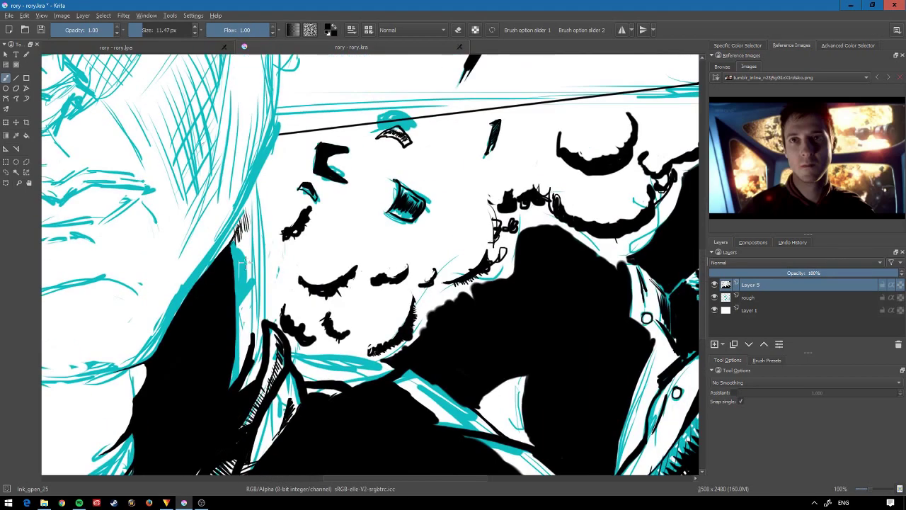
pyautogui.moveTo(235, 375); pyautogui.dragTo(237, 234)
pyautogui.scroll(-1, 267, 370)
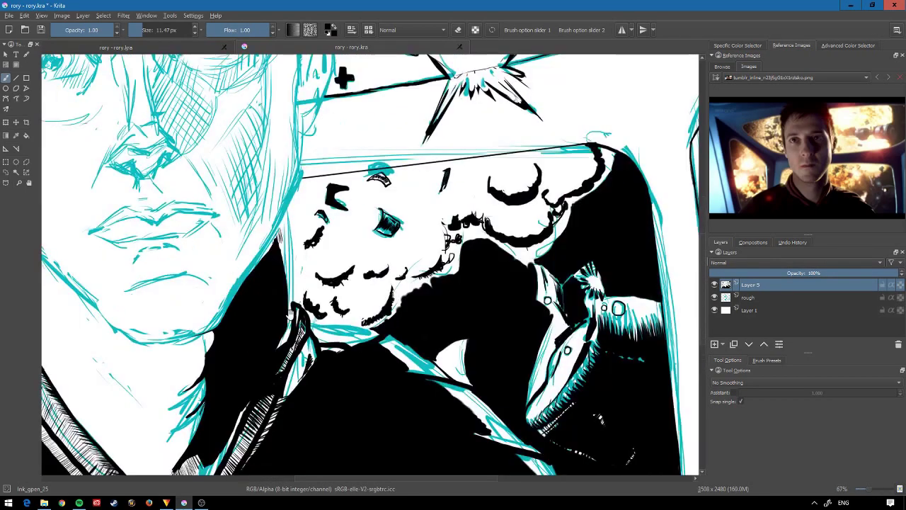
pyautogui.scroll(3, 267, 283)
pyautogui.moveTo(277, 273); pyautogui.dragTo(273, 163)
pyautogui.scroll(-4, 267, 257)
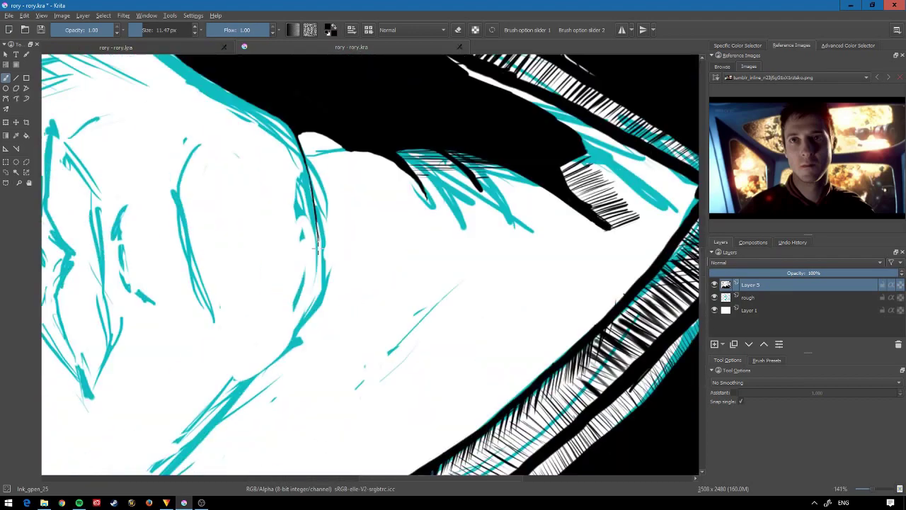
# - Redraw the cheek contour darker, then reset the view rotation and fit the page
pyautogui.moveTo(267, 257); pyautogui.dragTo(212, 212)
pyautogui.scroll(3, 397, 193)
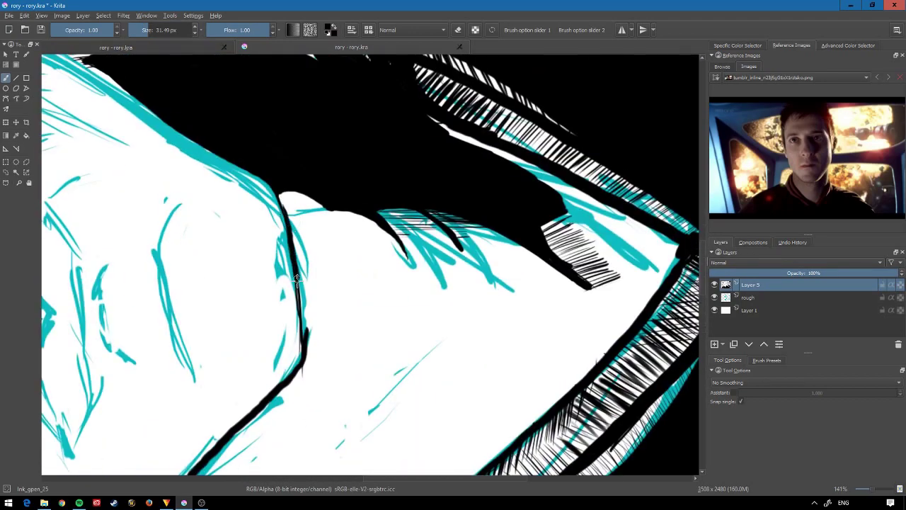
pyautogui.press('5')
pyautogui.press('2')
pyautogui.scroll(3, 257, 353)
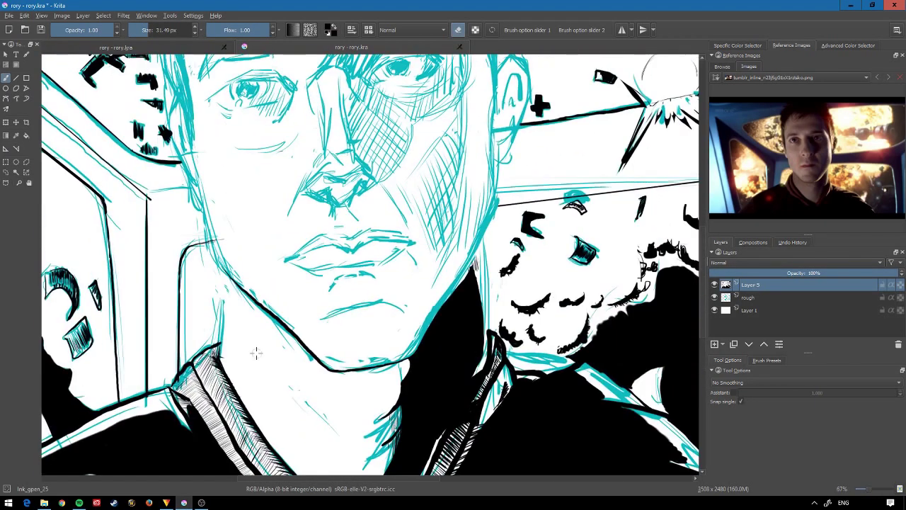
pyautogui.moveTo(280, 347); pyautogui.dragTo(373, 180)
pyautogui.scroll(3, 297, 320)
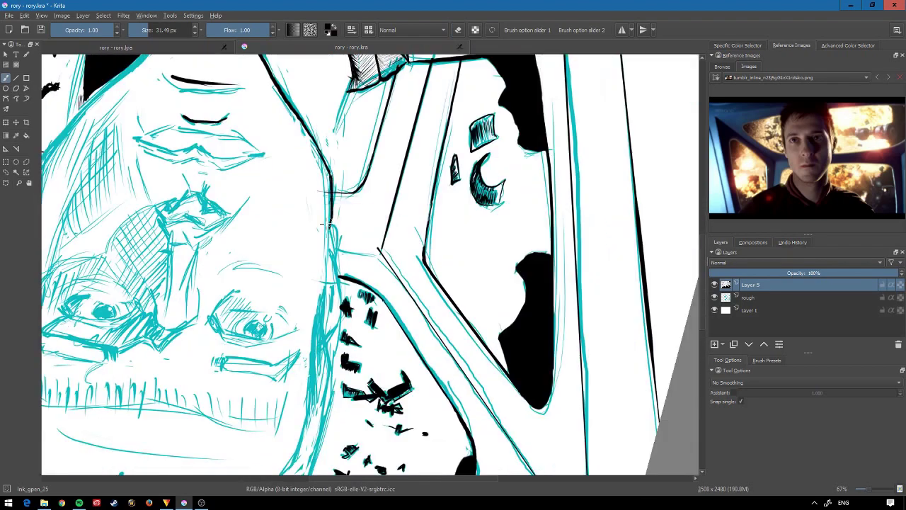
pyautogui.press('e')
pyautogui.press('e')
pyautogui.moveTo(277, 250); pyautogui.dragTo(256, 205)
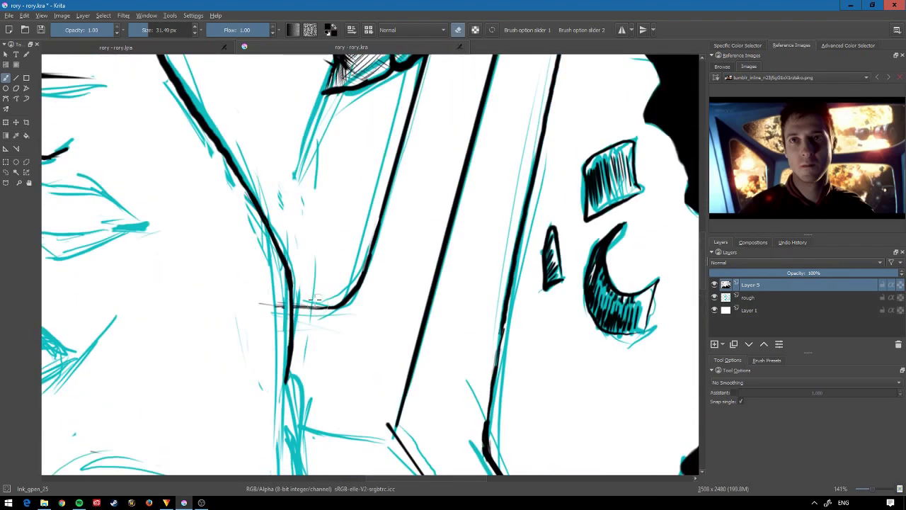
pyautogui.press('e')
pyautogui.press('5')
pyautogui.press('2')
pyautogui.scroll(-2, 441, 428)
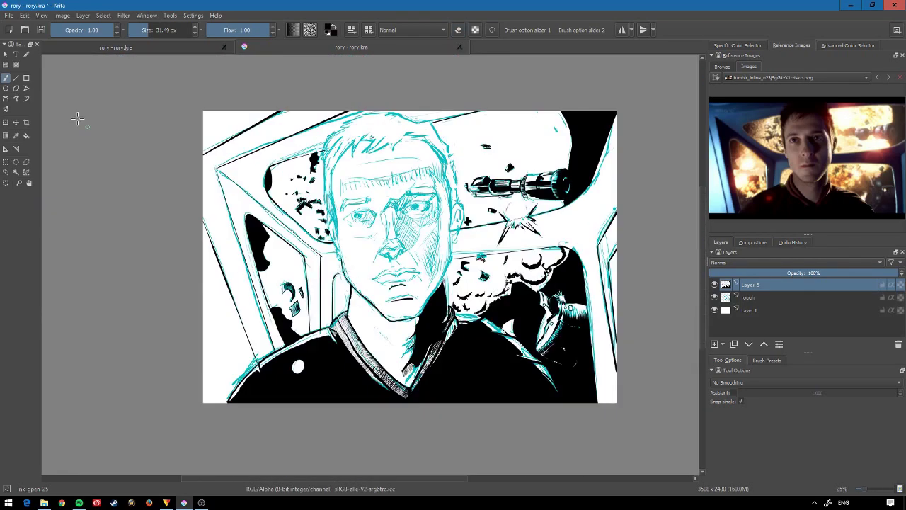
# - Select the hatched collar strokes and transform them upward closer to the neck
pyautogui.moveTo(347, 296); pyautogui.dragTo(425, 311)
pyautogui.hotkey('ctrl', 't')
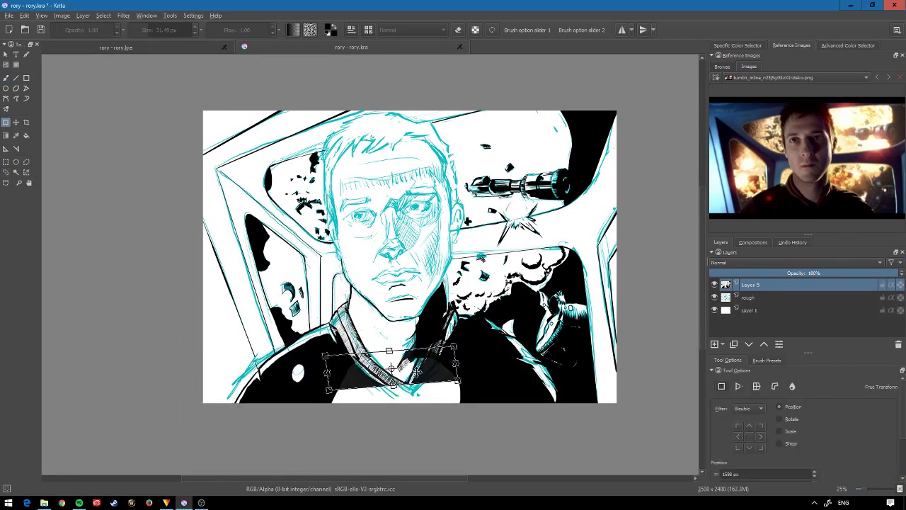
pyautogui.press('Return')
# - Paint the white gap at the bottom of the shirt solid black
pyautogui.press('b')
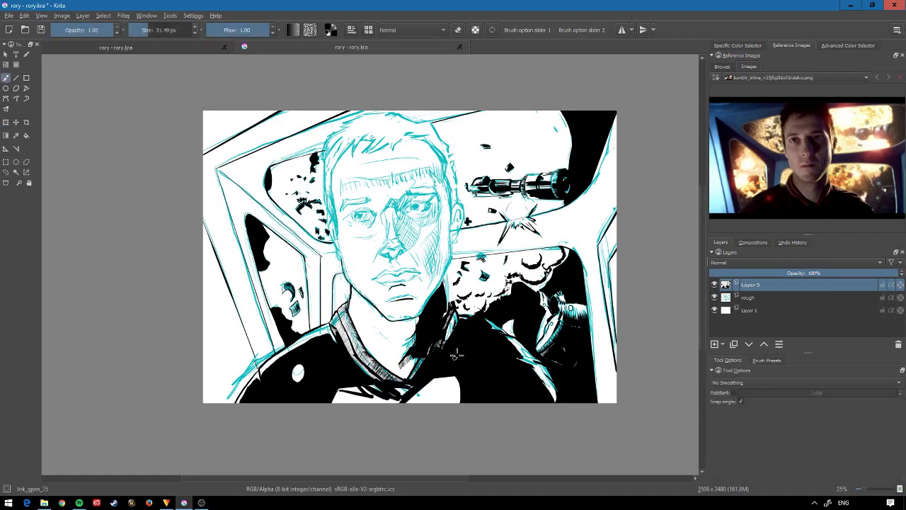
pyautogui.moveTo(456, 354); pyautogui.dragTo(352, 398)
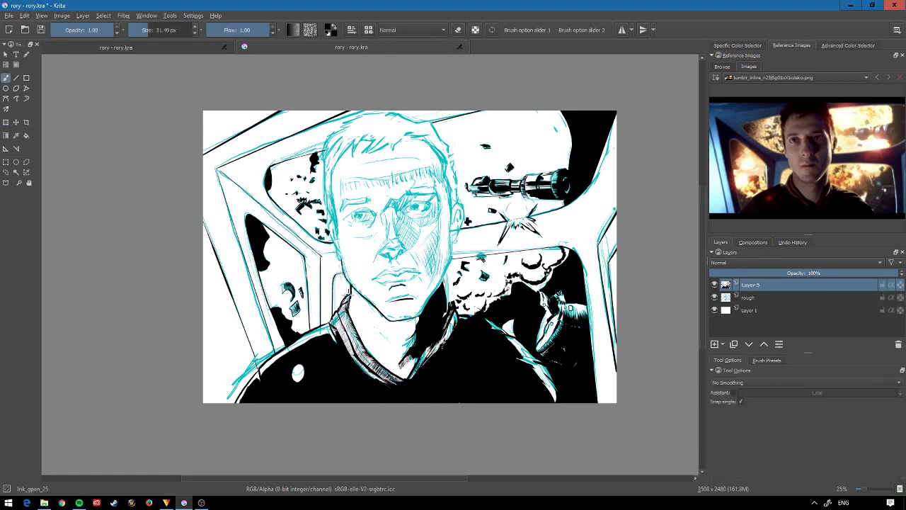
pyautogui.scroll(2, 344, 297)
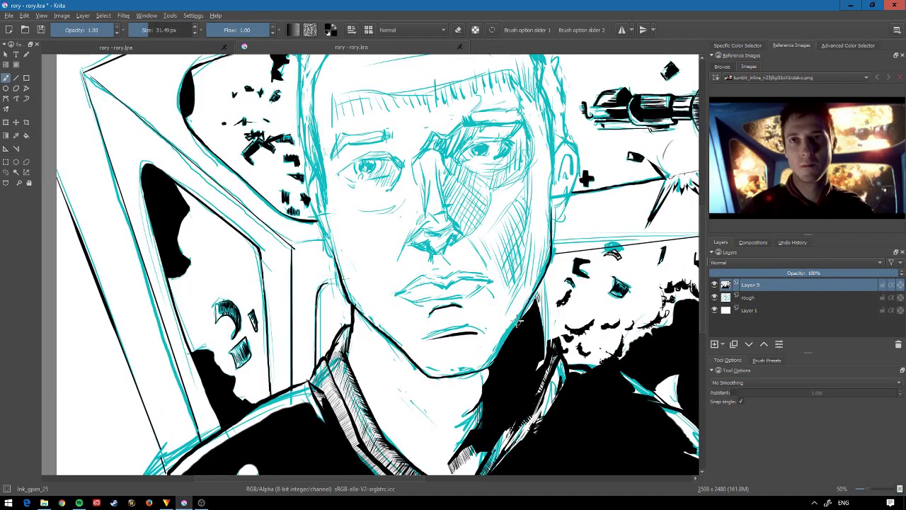
# - Ink the face edge and cheek contour over the cyan sketch, fixing strokes with the eraser
pyautogui.scroll(2, 519, 322)
pyautogui.scroll(-3, 360, 208)
pyautogui.scroll(3, 224, 212)
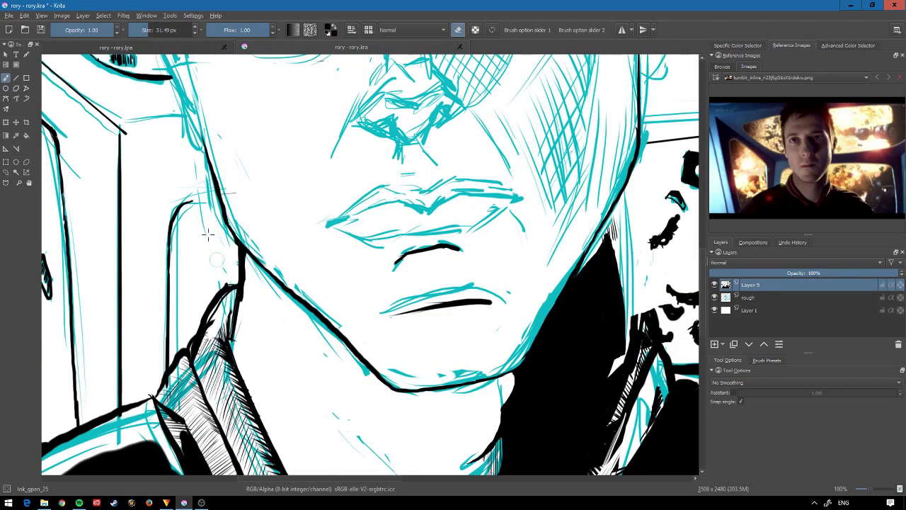
pyautogui.scroll(1, 208, 233)
pyautogui.scroll(1, 268, 330)
pyautogui.scroll(1, 237, 213)
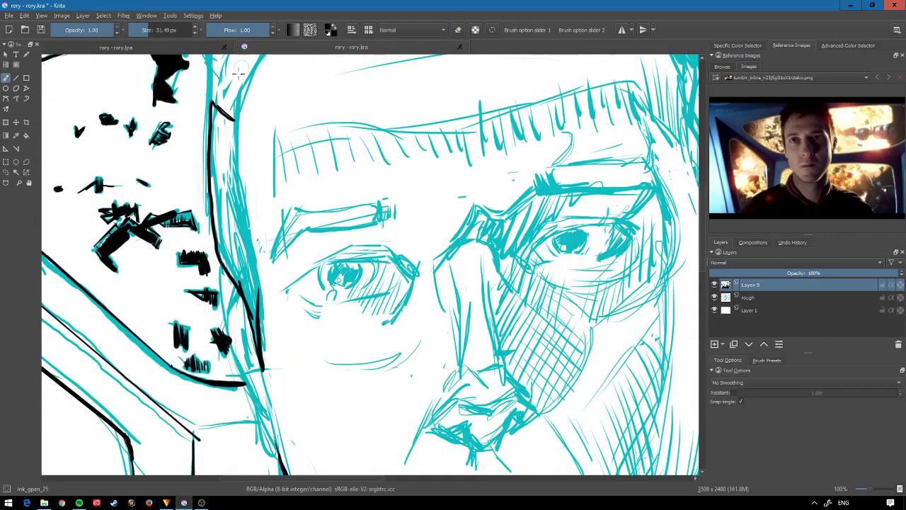
pyautogui.moveTo(233, 120); pyautogui.dragTo(259, 346)
pyautogui.press('e')
pyautogui.scroll(-1, 273, 354)
pyautogui.press('e')
pyautogui.scroll(2, 744, 111)
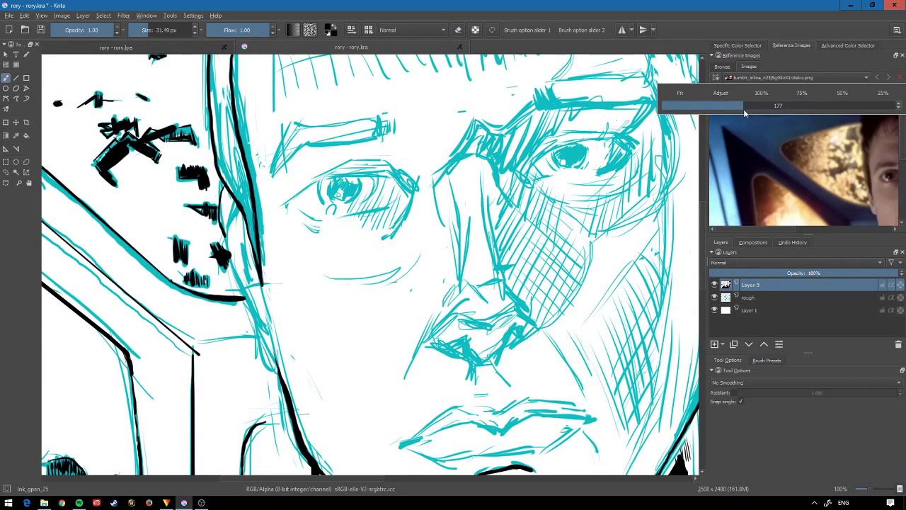
pyautogui.moveTo(261, 306); pyautogui.dragTo(250, 204)
pyautogui.press('e')
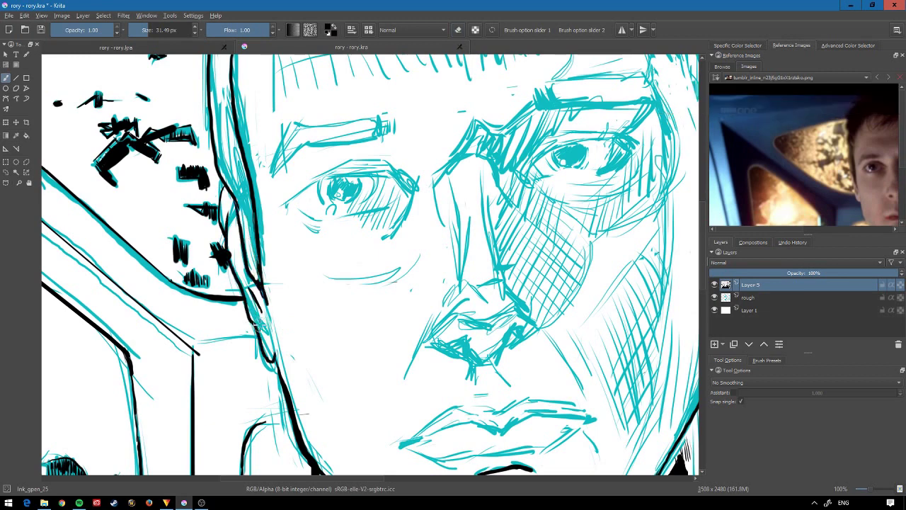
# - Ink the hair's left contour, diagonal hair strands and the right side of the head
pyautogui.scroll(3, 233, 256)
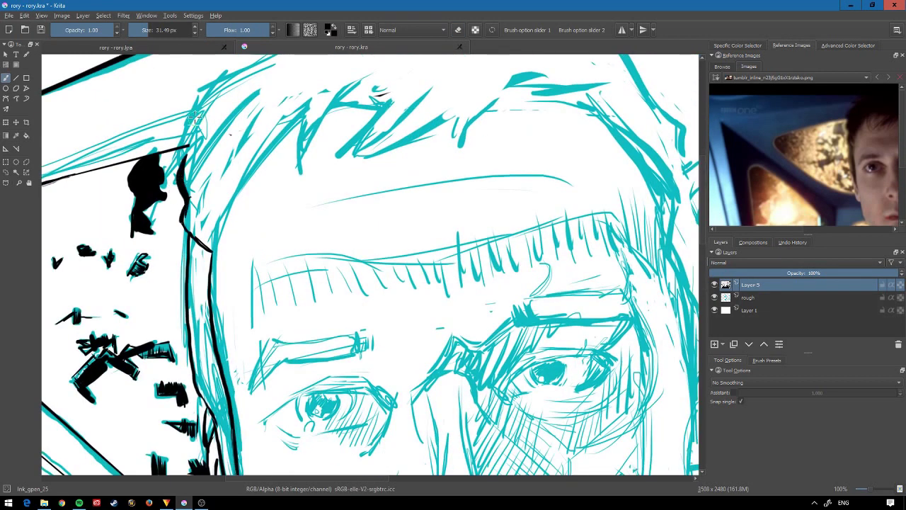
pyautogui.scroll(1, 304, 172)
pyautogui.moveTo(241, 131); pyautogui.dragTo(549, 157)
pyautogui.moveTo(143, 269); pyautogui.dragTo(267, 225)
pyautogui.moveTo(152, 350); pyautogui.dragTo(294, 205)
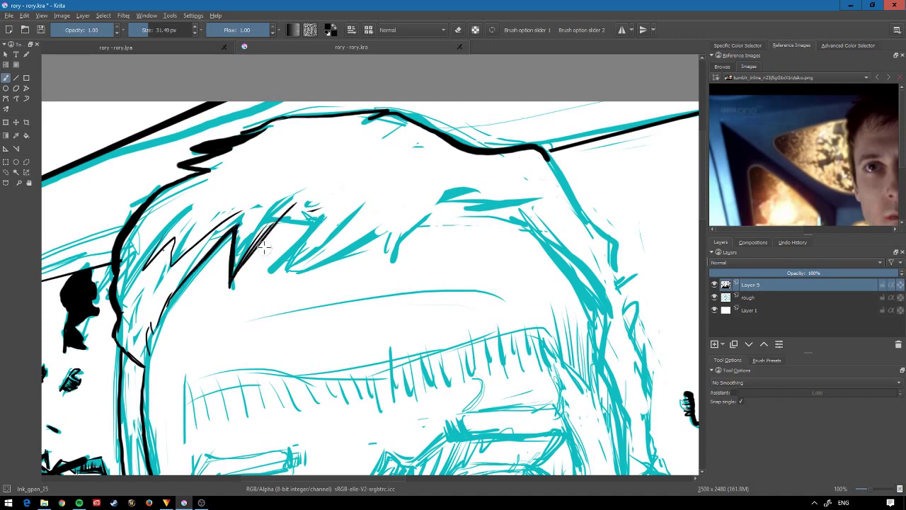
pyautogui.hotkey('ctrl', 'z')
pyautogui.moveTo(163, 315); pyautogui.dragTo(234, 216)
pyautogui.moveTo(342, 199); pyautogui.dragTo(276, 269)
pyautogui.moveTo(372, 202); pyautogui.dragTo(312, 262)
pyautogui.moveTo(536, 206)
pyautogui.mouseDown()
pyautogui.moveTo(435, 216)
pyautogui.moveTo(595, 318)
pyautogui.mouseUp()
pyautogui.moveTo(569, 262); pyautogui.dragTo(605, 340)
pyautogui.press('-')
pyautogui.press('-')
# - Ink a black contour along the left edge of the face
pyautogui.press('+')
pyautogui.press('+')
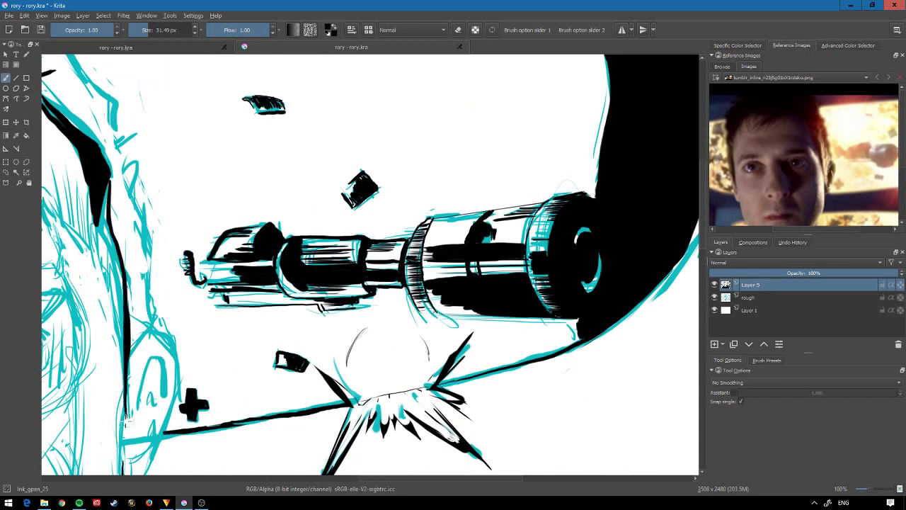
pyautogui.moveTo(124, 418); pyautogui.dragTo(109, 252)
pyautogui.scroll(3, 177, 269)
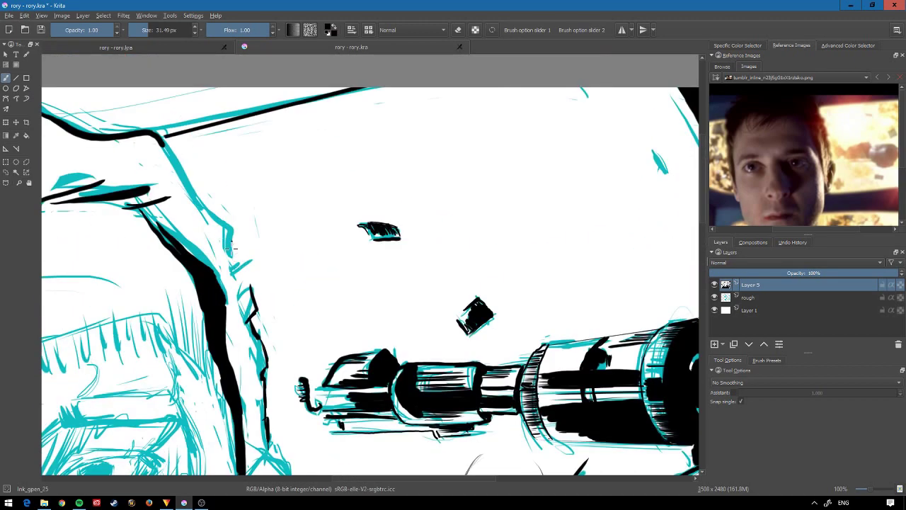
pyautogui.scroll(-5, 276, 293)
pyautogui.scroll(5, 276, 294)
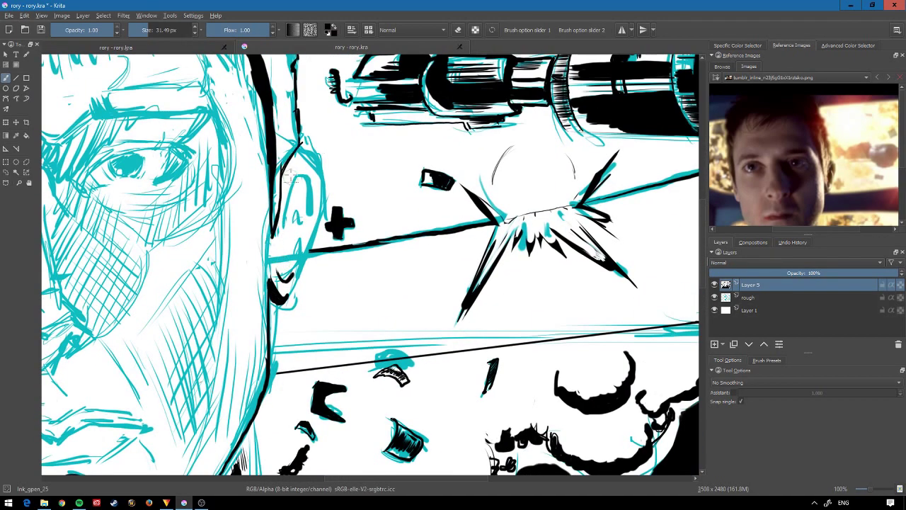
# - Ink the left edge of the ear and return the brush from erasing to drawing
pyautogui.moveTo(264, 260); pyautogui.dragTo(281, 144)
pyautogui.press('e')
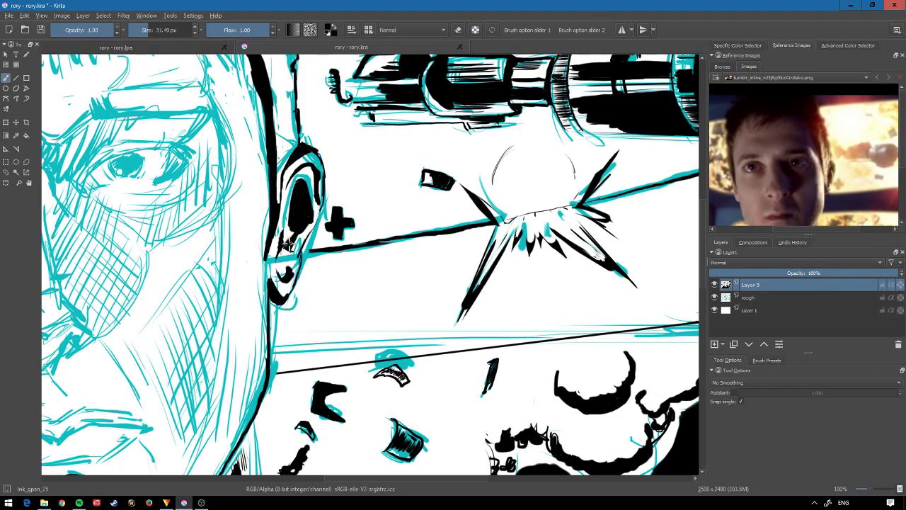
pyautogui.scroll(-3, 299, 253)
pyautogui.scroll(3, 297, 213)
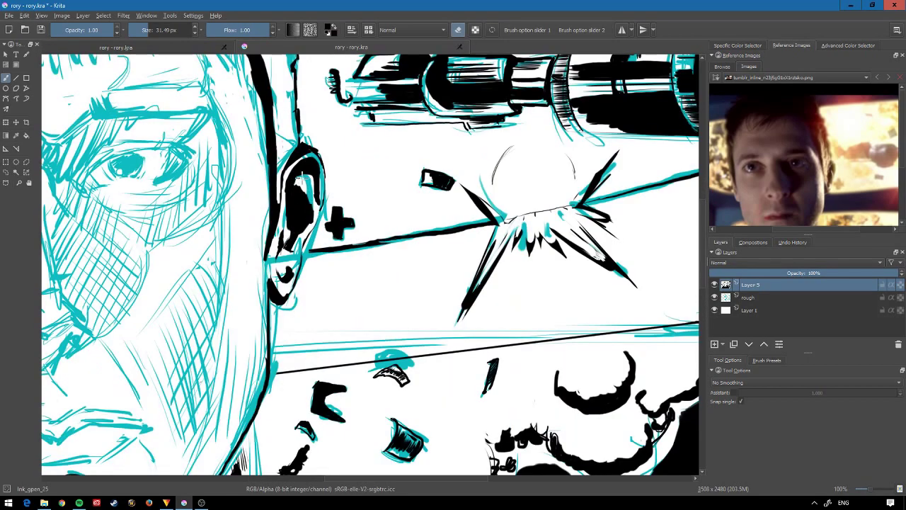
pyautogui.press('e')
pyautogui.scroll(-3, 287, 258)
pyautogui.scroll(3, 212, 311)
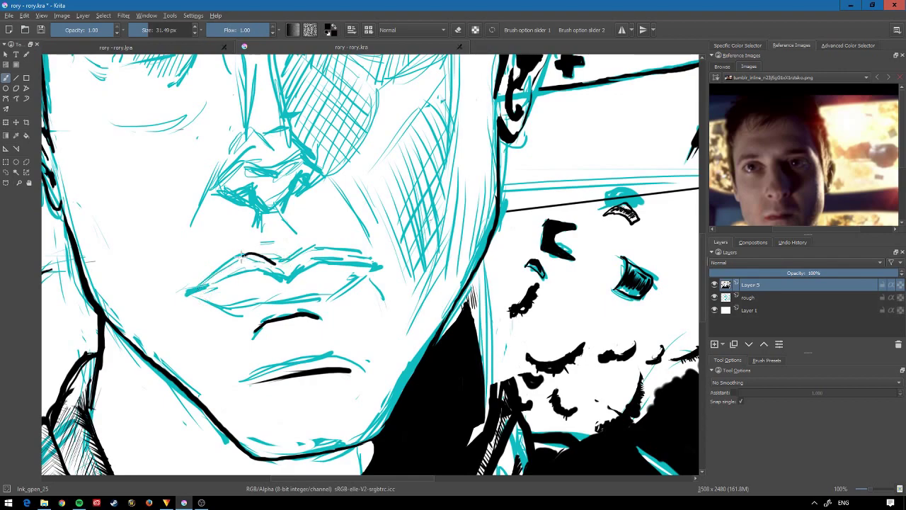
# - Ink a black line along the upper lip
pyautogui.moveTo(287, 263); pyautogui.dragTo(364, 252)
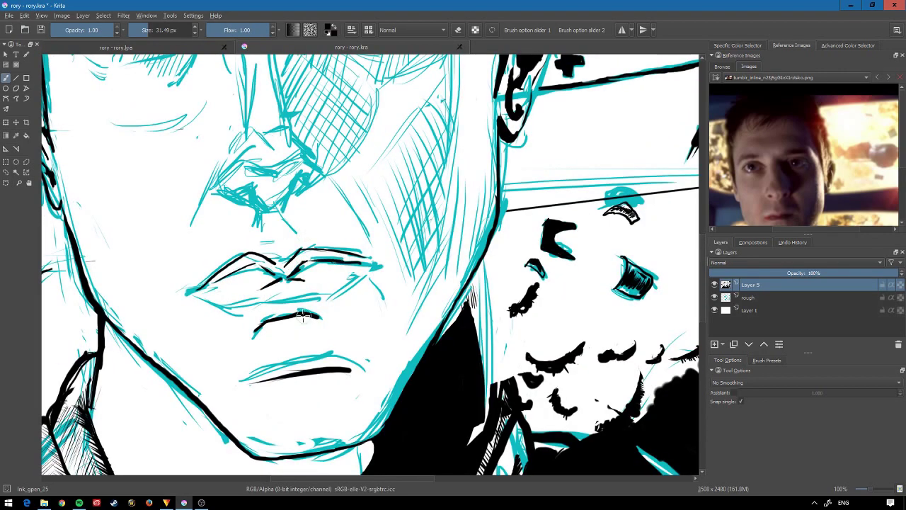
pyautogui.scroll(5, 303, 317)
pyautogui.scroll(-3, 430, 235)
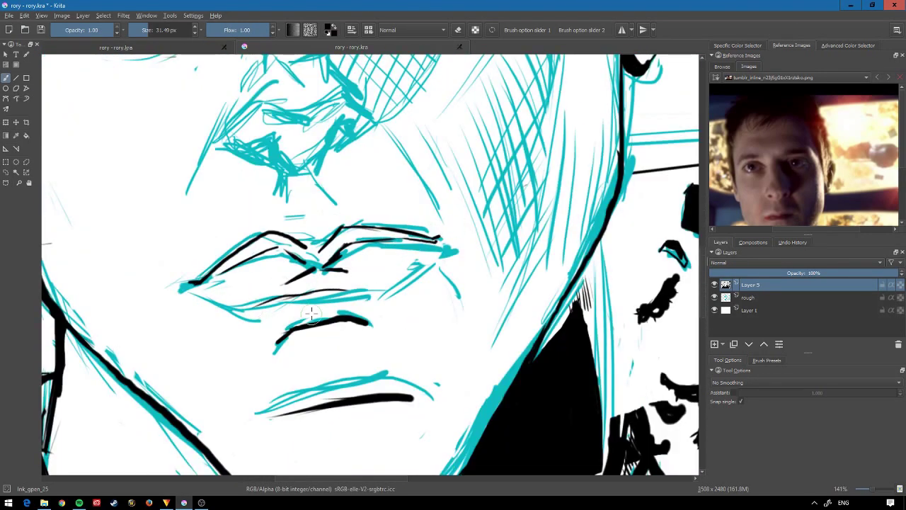
pyautogui.moveTo(312, 313); pyautogui.dragTo(400, 248)
# - Select the inked lips and transform them into a better position
pyautogui.press('t')
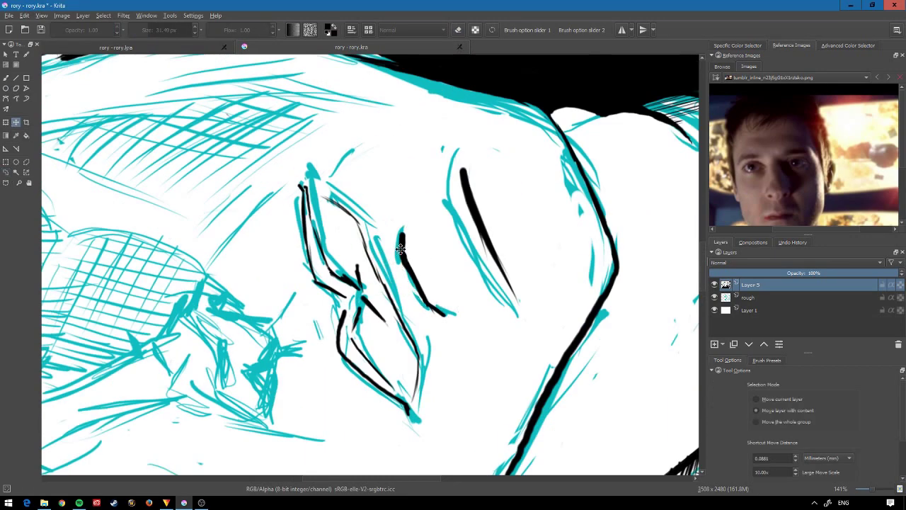
pyautogui.scroll(-3, 378, 227)
pyautogui.press('5')
pyautogui.hotkey('ctrl', 'r')
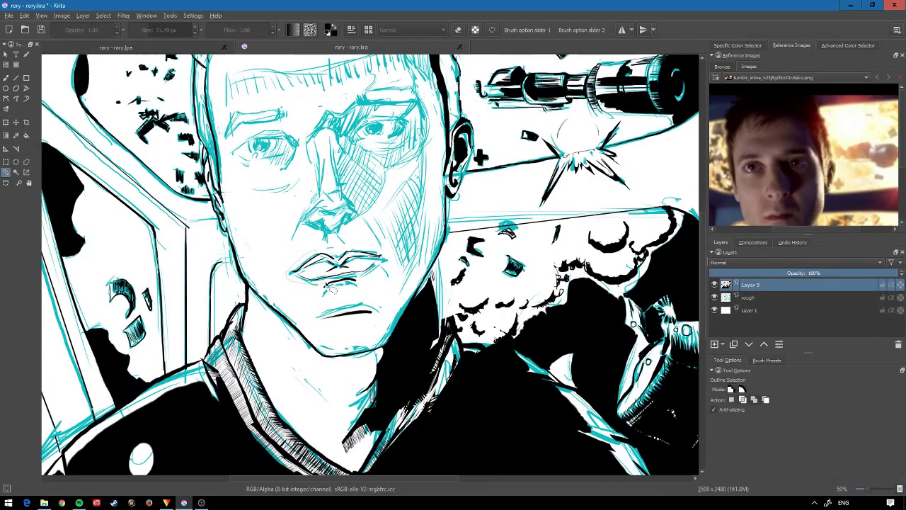
pyautogui.hotkey('ctrl', 't')
pyautogui.press('Return')
pyautogui.scroll(3, 312, 273)
pyautogui.press('b')
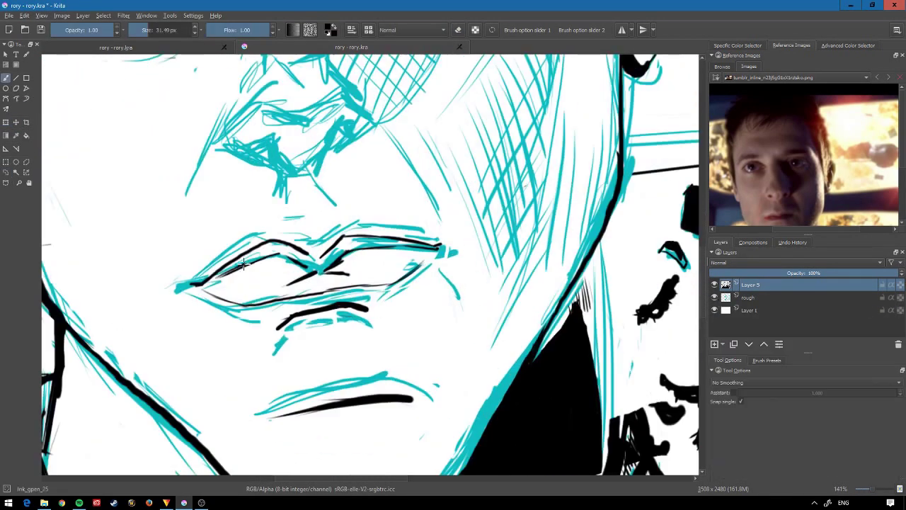
# - Trim back parts of the upper-lip strokes with the eraser and move up to the nose
pyautogui.moveTo(226, 266)
pyautogui.mouseDown()
pyautogui.moveTo(311, 244)
pyautogui.moveTo(404, 237)
pyautogui.mouseUp()
pyautogui.press('e')
pyautogui.scroll(-2, 287, 286)
pyautogui.press('e')
pyautogui.scroll(2, 367, 271)
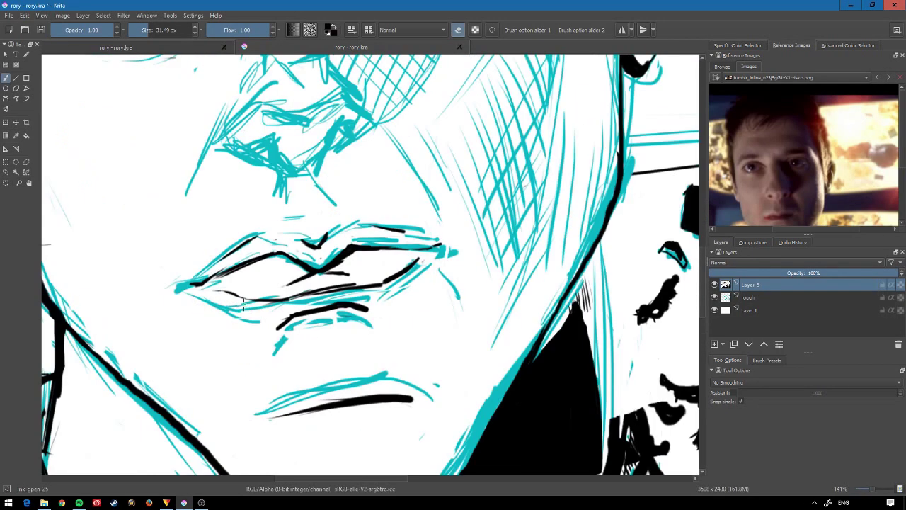
pyautogui.moveTo(238, 324); pyautogui.dragTo(288, 434)
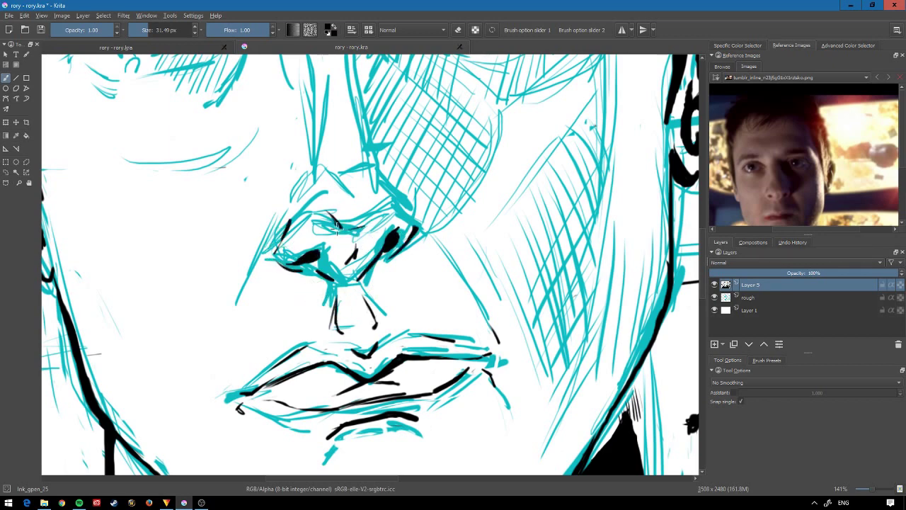
# - Ink a black stroke under the eye and thicken the outer corner with lashes
pyautogui.moveTo(337, 225); pyautogui.dragTo(337, 341)
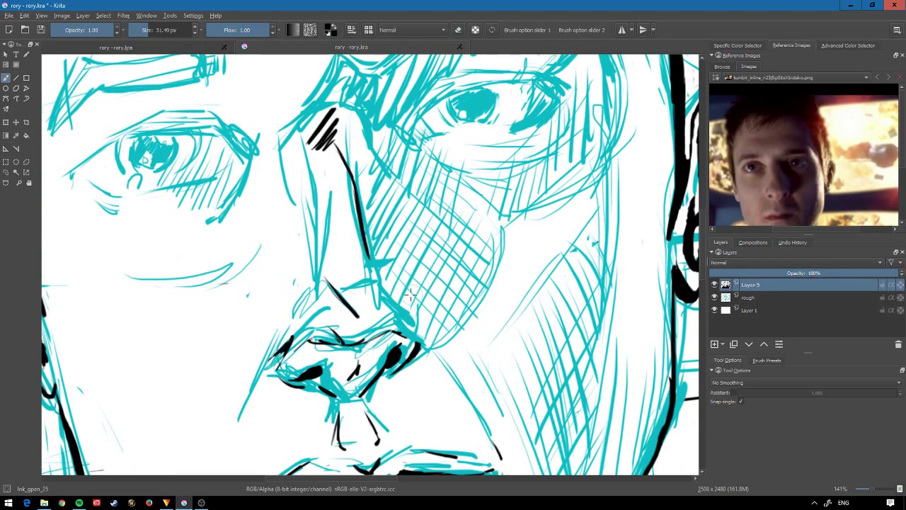
pyautogui.moveTo(409, 294)
pyautogui.mouseDown()
pyautogui.moveTo(346, 289)
pyautogui.moveTo(220, 234)
pyautogui.mouseUp()
pyautogui.press('e')
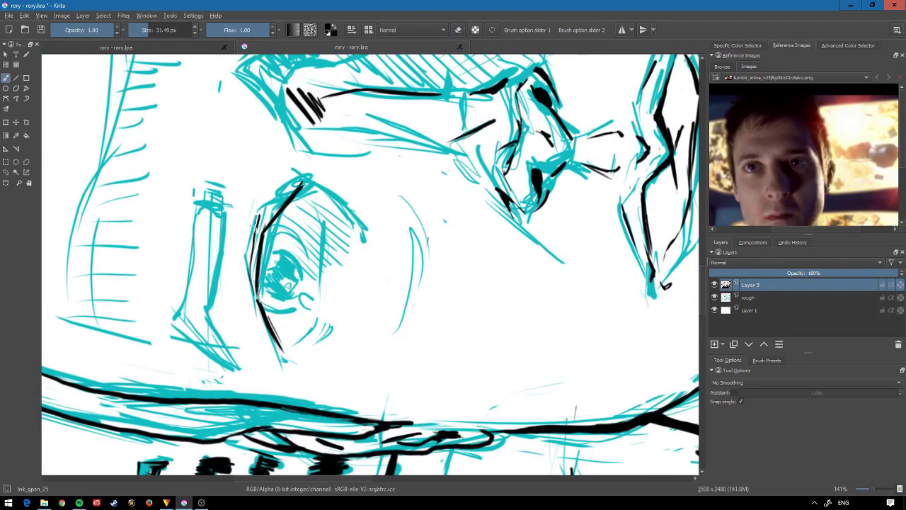
pyautogui.press('5')
pyautogui.press('e')
pyautogui.moveTo(335, 237); pyautogui.dragTo(411, 221)
pyautogui.moveTo(262, 237); pyautogui.dragTo(278, 245)
# - Ink the eye's right-side curve, extend the lower eyelid and darken its left corner
pyautogui.press('e')
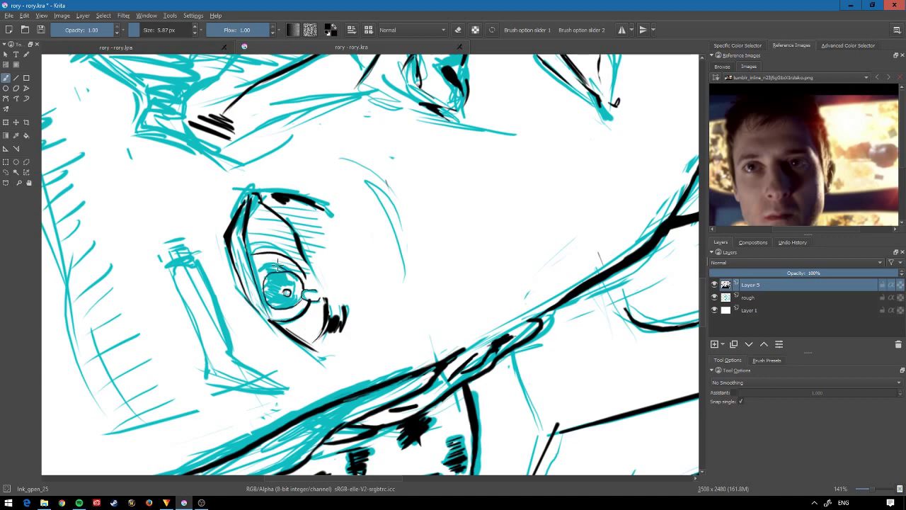
pyautogui.press('5')
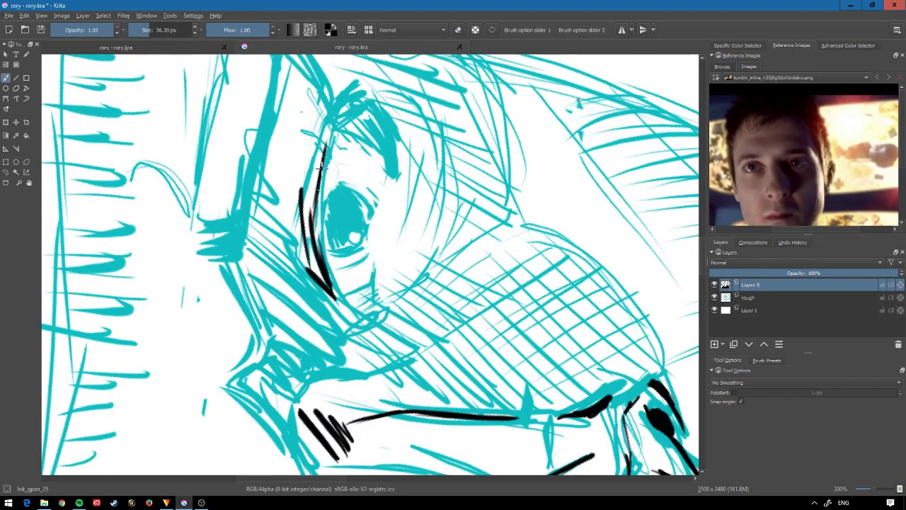
pyautogui.moveTo(372, 131); pyautogui.dragTo(368, 241)
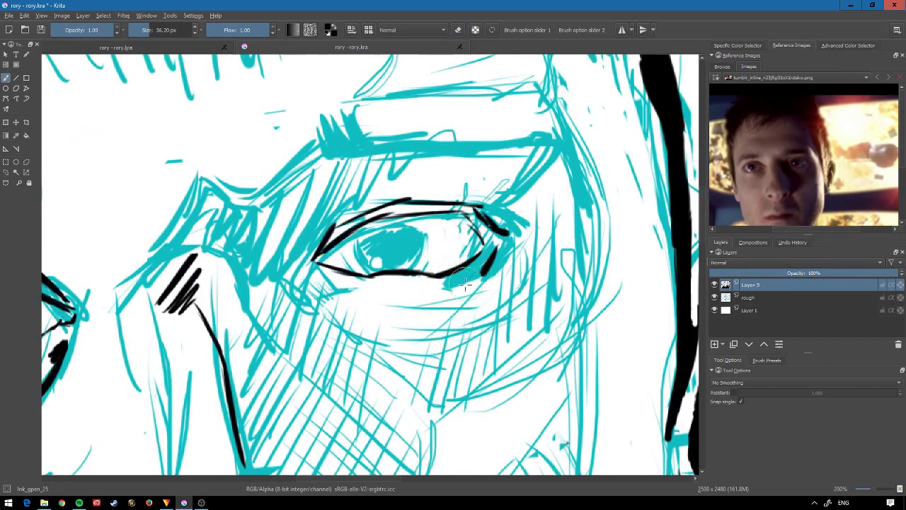
pyautogui.moveTo(484, 274); pyautogui.dragTo(434, 311)
pyautogui.moveTo(443, 318); pyautogui.dragTo(421, 322)
pyautogui.moveTo(318, 266); pyautogui.dragTo(341, 291)
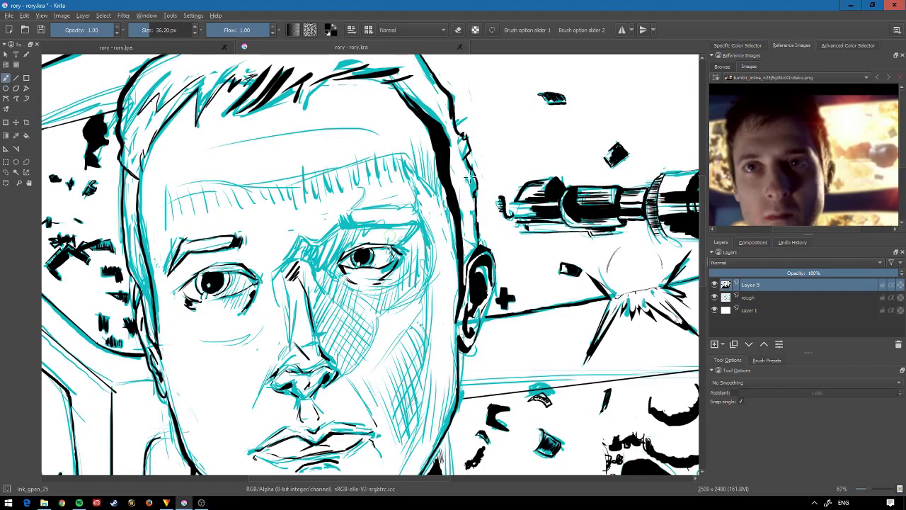
# - Transform the inked eye into a new position, checking proportions with mirror view
pyautogui.hotkey('ctrl', 't')
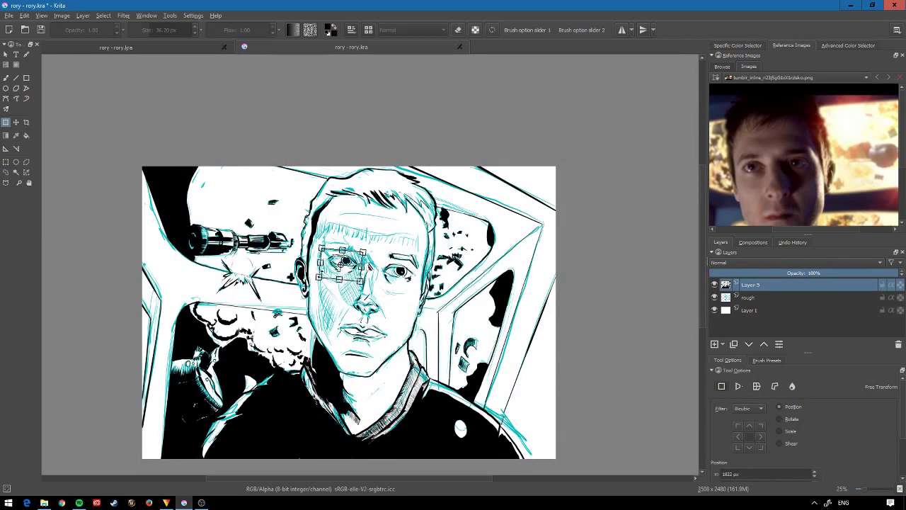
pyautogui.press('m')
pyautogui.press('Return')
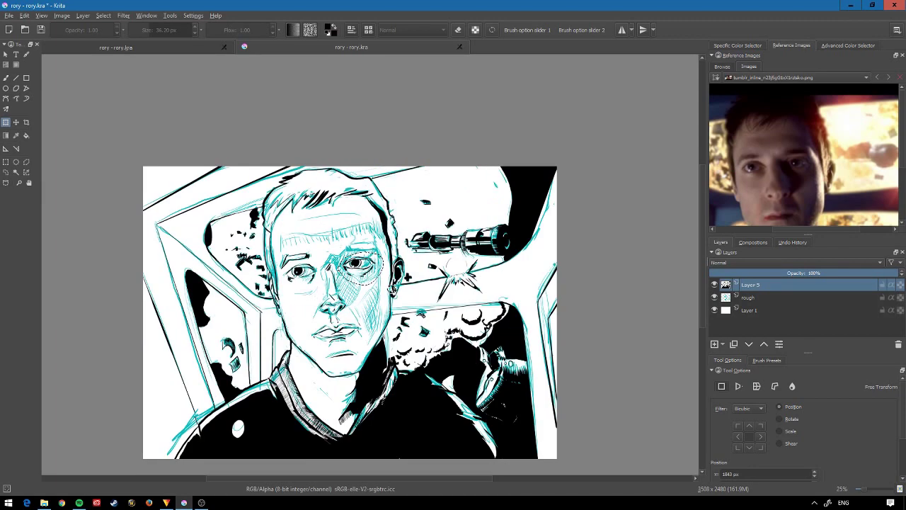
pyautogui.press('b')
pyautogui.scroll(3, 360, 264)
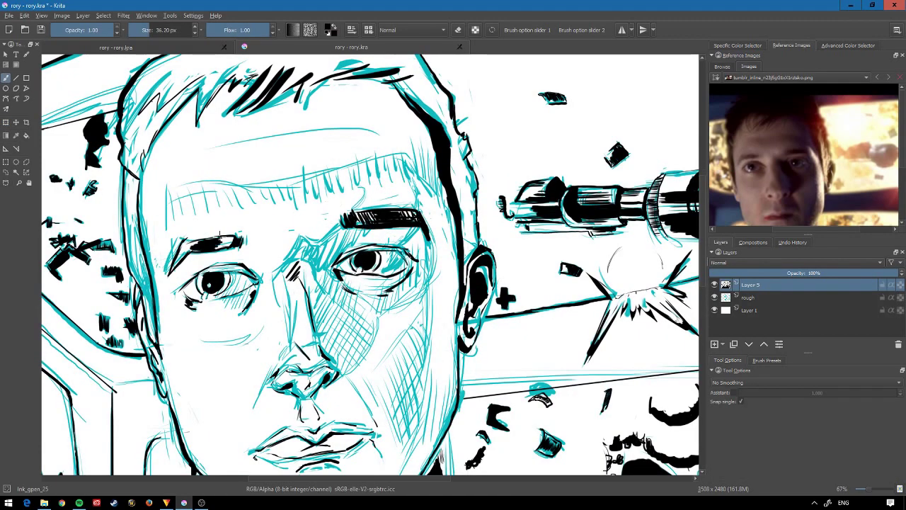
# - Adjust the eye transform again and reduce the brush size to 12.66 px
pyautogui.hotkey('ctrl', 't')
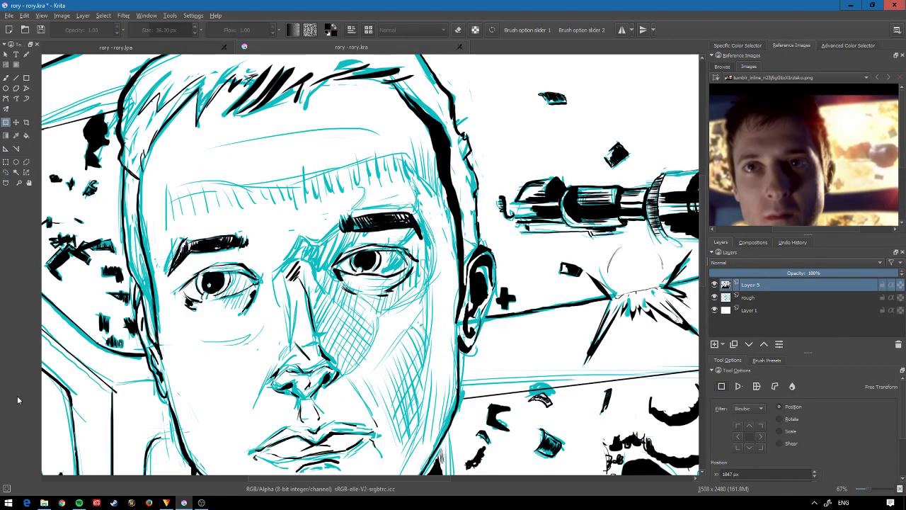
pyautogui.press('-')
pyautogui.press('-')
pyautogui.press('-')
pyautogui.press('Return')
pyautogui.press('b')
pyautogui.scroll(2, 362, 320)
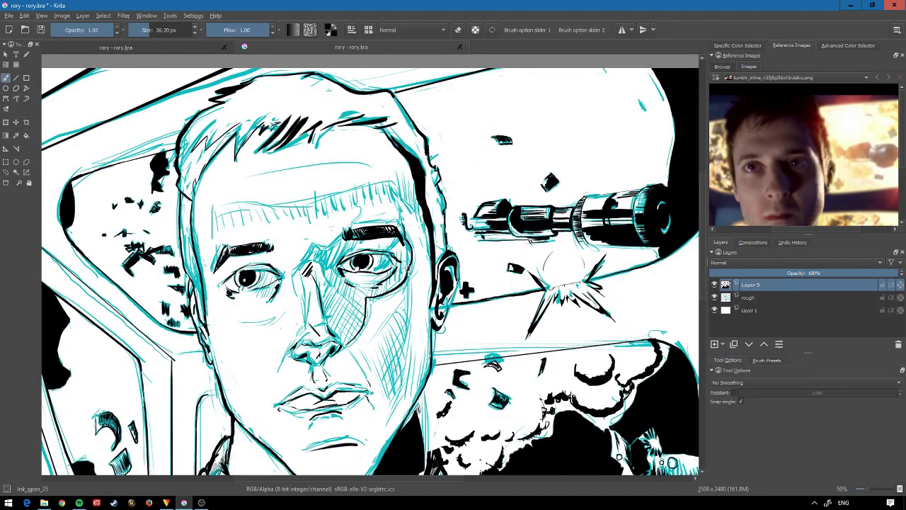
pyautogui.click(141, 32)
pyautogui.scroll(2, 353, 266)
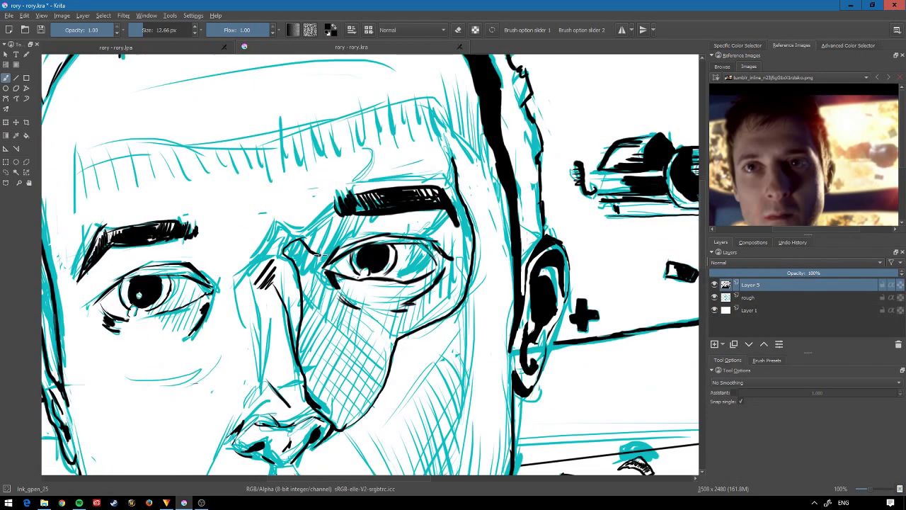
# - Trace a freehand selection around the shadowed cheek and eye socket
pyautogui.hotkey('ctrl', 'r')
pyautogui.moveTo(285, 248)
pyautogui.mouseDown()
pyautogui.moveTo(480, 251)
pyautogui.moveTo(446, 229)
pyautogui.mouseUp()
pyautogui.press('b')
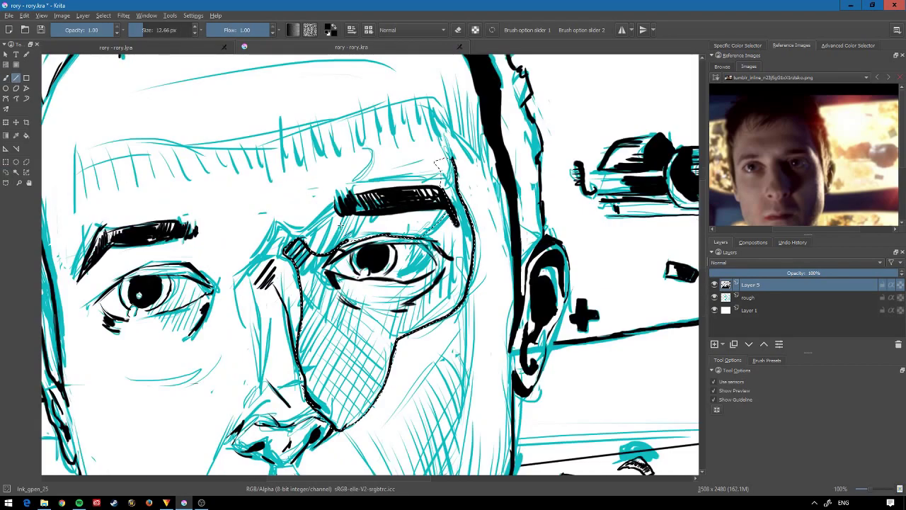
# - Hatch vertical and crossing ink lines inside the cheek, working toward the nose
pyautogui.press('4')
pyautogui.press('4')
pyautogui.press('4')
pyautogui.moveTo(391, 290)
pyautogui.mouseDown()
pyautogui.moveTo(435, 290)
pyautogui.moveTo(332, 368)
pyautogui.mouseUp()
pyautogui.moveTo(298, 276); pyautogui.dragTo(383, 375)
pyautogui.moveTo(329, 275); pyautogui.dragTo(347, 327)
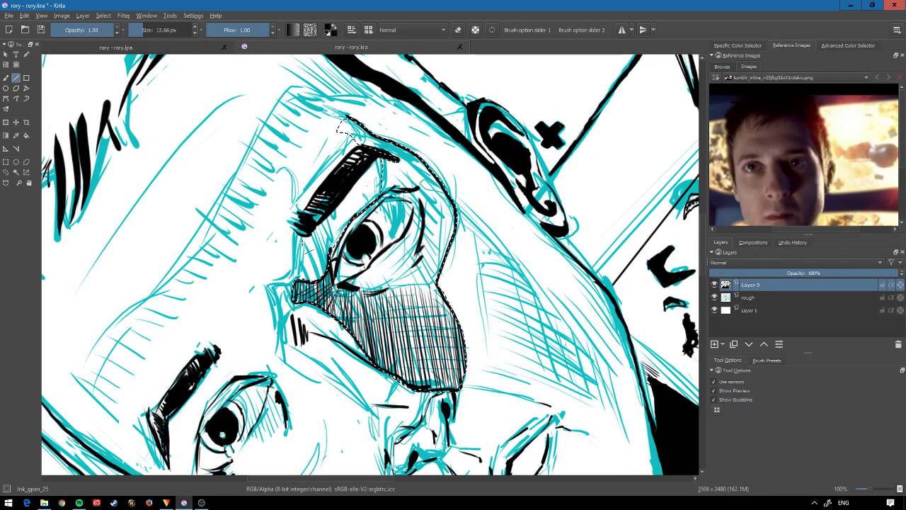
pyautogui.press('4')
pyautogui.press('4')
pyautogui.press('4')
pyautogui.moveTo(496, 219); pyautogui.dragTo(463, 279)
pyautogui.moveTo(418, 209)
pyautogui.mouseDown()
pyautogui.moveTo(404, 290)
pyautogui.moveTo(416, 257)
pyautogui.mouseUp()
# - Hatch the cheek's right side, up the temple, and the shadow under the eye
pyautogui.press('5')
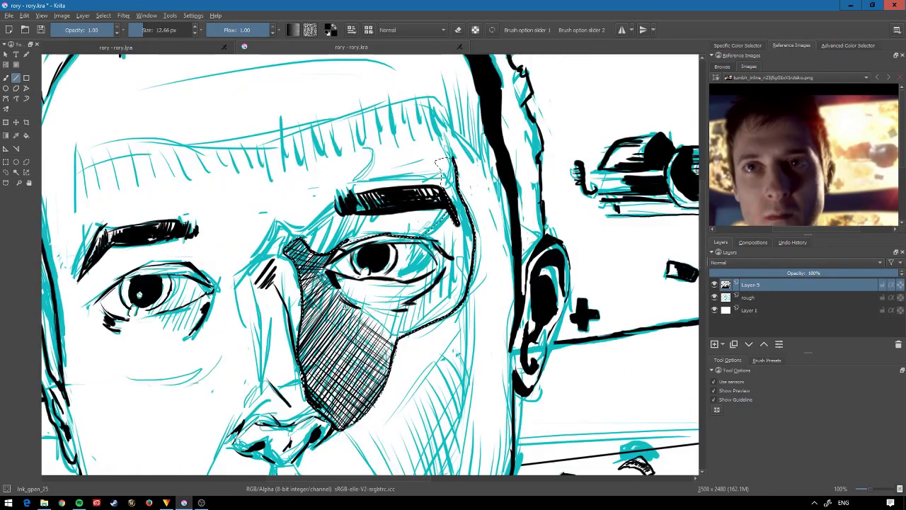
pyautogui.moveTo(396, 304); pyautogui.dragTo(365, 338)
pyautogui.moveTo(453, 255)
pyautogui.mouseDown()
pyautogui.moveTo(418, 327)
pyautogui.moveTo(453, 308)
pyautogui.mouseUp()
pyautogui.moveTo(463, 202)
pyautogui.mouseDown()
pyautogui.moveTo(443, 165)
pyautogui.moveTo(436, 252)
pyautogui.mouseUp()
pyautogui.scroll(2, 350, 255)
pyautogui.moveTo(298, 269); pyautogui.dragTo(340, 340)
pyautogui.moveTo(318, 283); pyautogui.dragTo(368, 326)
pyautogui.moveTo(340, 301); pyautogui.dragTo(396, 311)
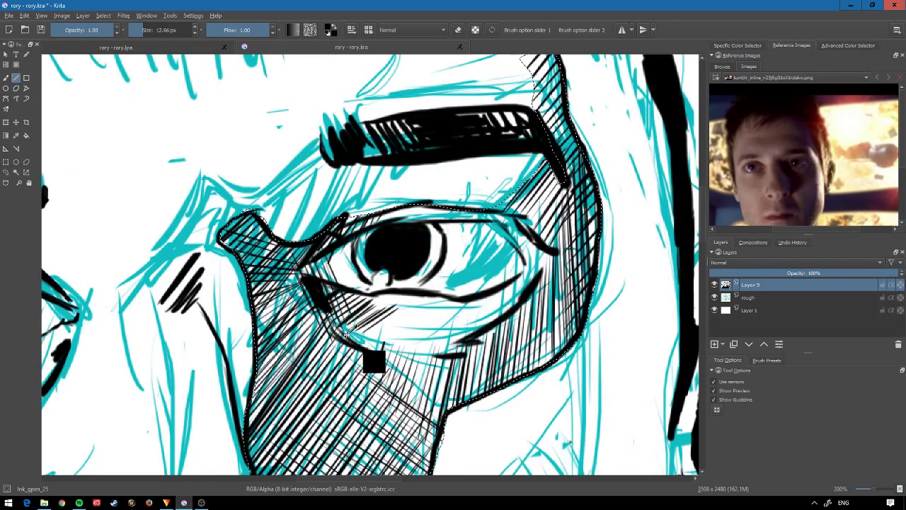
# - Cross-hatch the right side of the eye toward the temple
pyautogui.moveTo(531, 283); pyautogui.dragTo(474, 327)
pyautogui.moveTo(538, 221); pyautogui.dragTo(517, 273)
pyautogui.moveTo(556, 239); pyautogui.dragTo(529, 279)
pyautogui.moveTo(569, 254); pyautogui.dragTo(516, 304)
pyautogui.moveTo(484, 228); pyautogui.dragTo(446, 274)
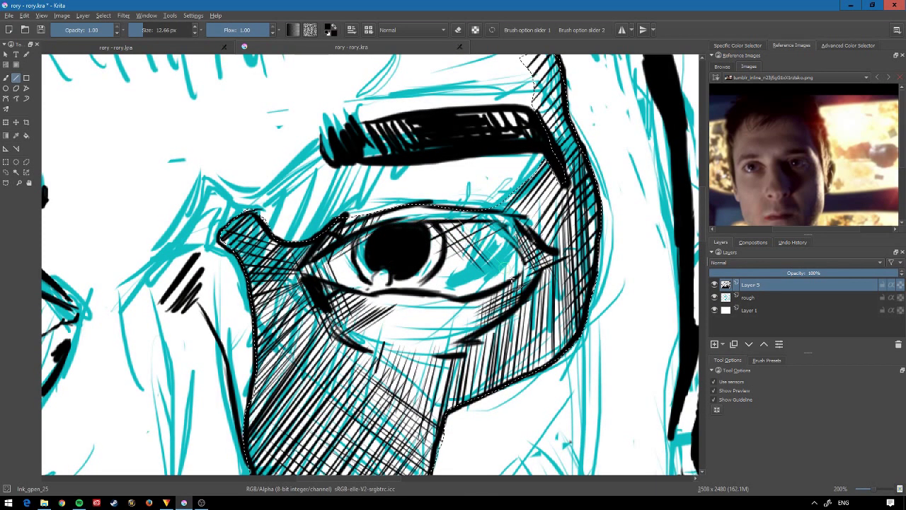
pyautogui.moveTo(521, 222); pyautogui.dragTo(476, 269)
pyautogui.moveTo(527, 243); pyautogui.dragTo(475, 296)
# - Add straight-line hatch strokes beside the eye
pyautogui.press('b')
pyautogui.press('e')
pyautogui.press('v')
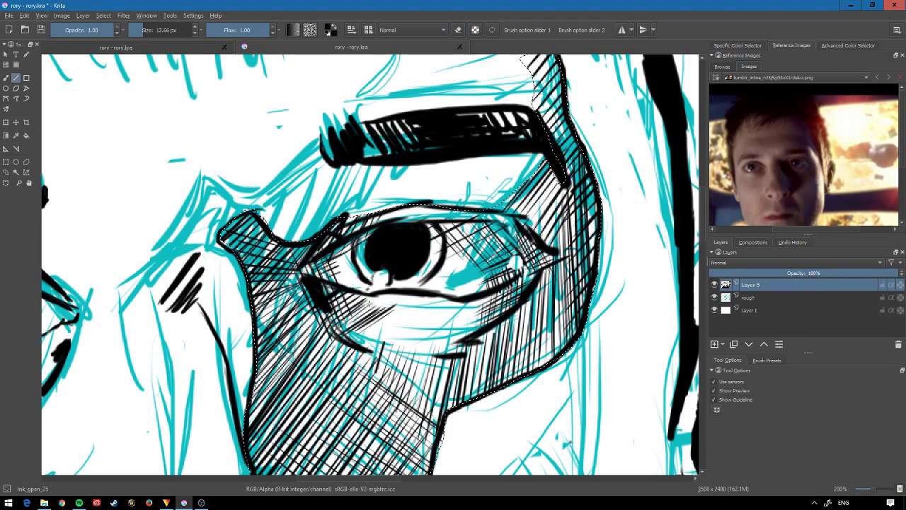
pyautogui.moveTo(531, 177); pyautogui.dragTo(571, 210)
pyautogui.moveTo(574, 315); pyautogui.dragTo(470, 385)
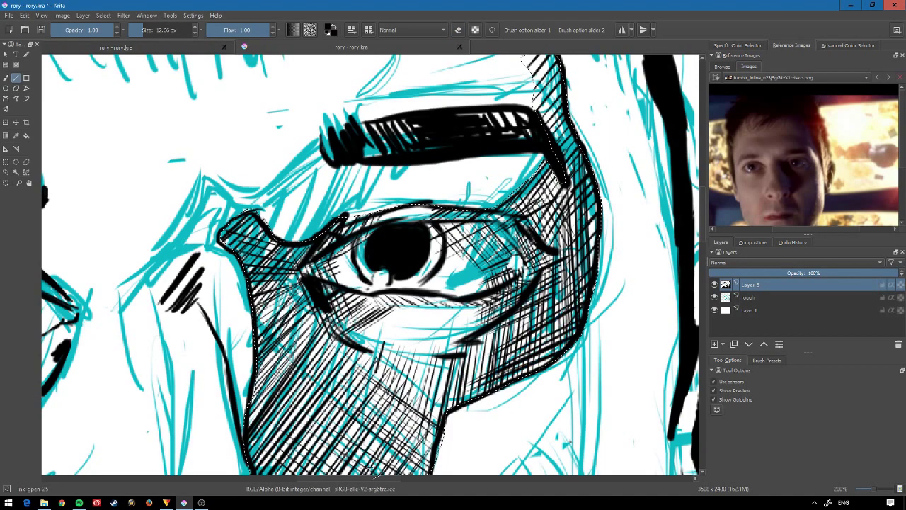
# - Clear the selection and hatch the eye's upper-left corner
pyautogui.hotkey('ctrl', 'shift', 'a')
pyautogui.moveTo(350, 165); pyautogui.dragTo(233, 276)
pyautogui.moveTo(241, 212); pyautogui.dragTo(170, 254)
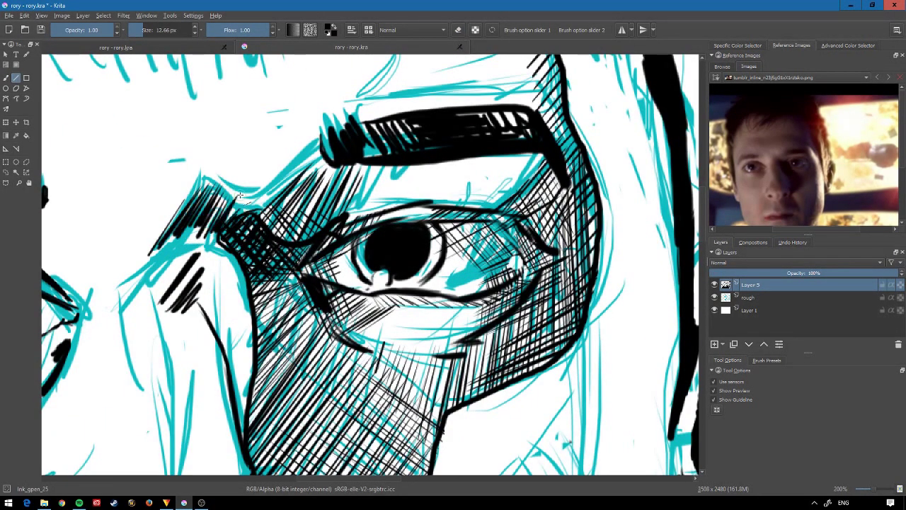
# - Hide the rough sketch layer and hatch the shadow around the eye
pyautogui.press('3')
pyautogui.click(714, 298)
pyautogui.moveTo(170, 290)
pyautogui.mouseDown()
pyautogui.moveTo(135, 315)
pyautogui.moveTo(157, 310)
pyautogui.mouseUp()
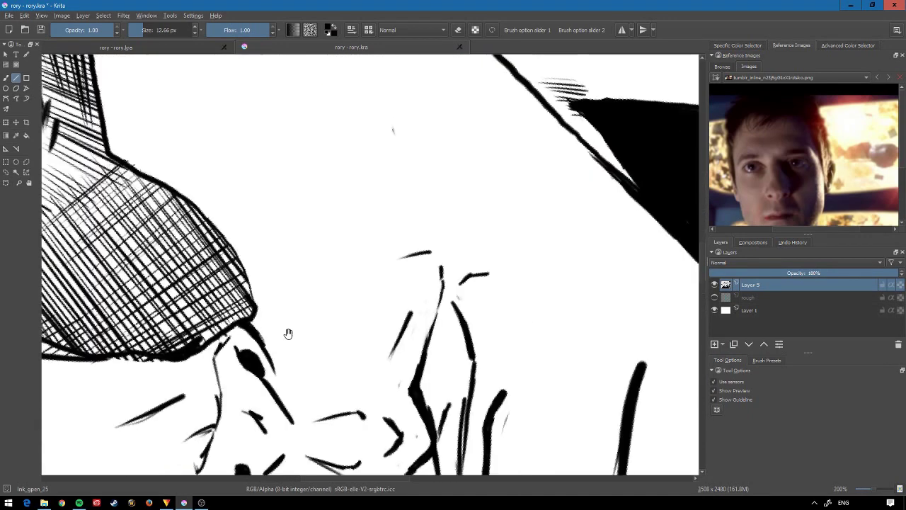
pyautogui.press('5')
pyautogui.press('+')
pyautogui.moveTo(306, 132); pyautogui.dragTo(221, 152)
pyautogui.moveTo(495, 290); pyautogui.dragTo(481, 354)
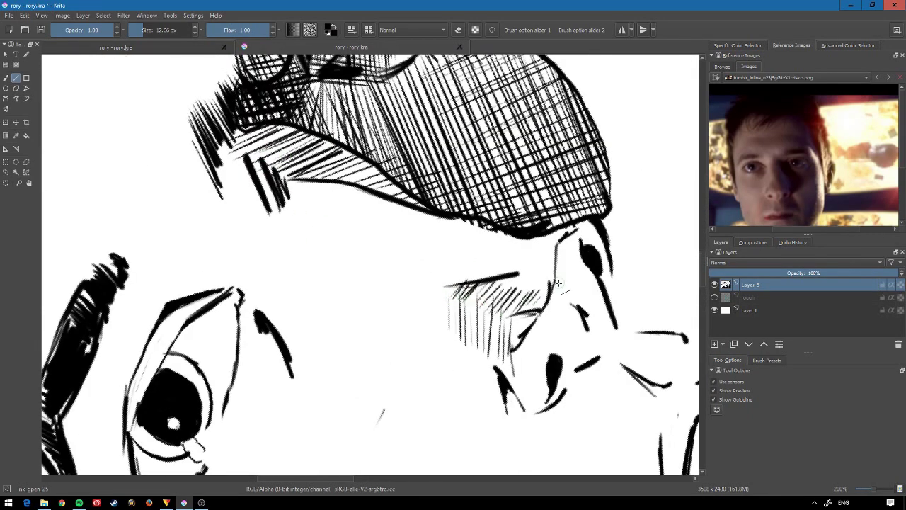
pyautogui.moveTo(612, 255); pyautogui.dragTo(588, 322)
pyautogui.moveTo(559, 230); pyautogui.dragTo(520, 304)
# - Extend hatching down the shadowed cheek on a rotated canvas
pyautogui.press('6')
pyautogui.press('6')
pyautogui.moveTo(455, 418); pyautogui.dragTo(450, 445)
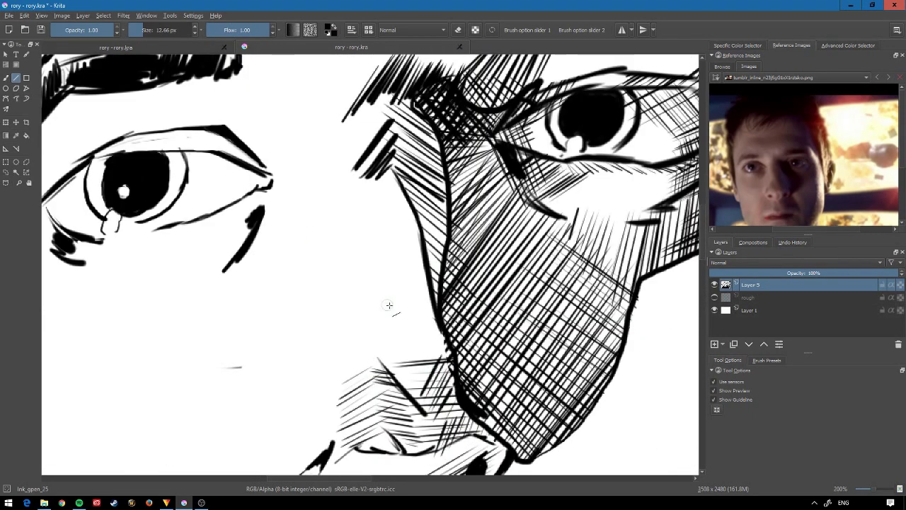
pyautogui.press('6')
pyautogui.press('6')
pyautogui.moveTo(446, 212); pyautogui.dragTo(418, 244)
pyautogui.moveTo(336, 188); pyautogui.dragTo(305, 201)
pyautogui.press('5')
# - Cross-hatch the shadow running down beside the nose
pyautogui.press('+')
pyautogui.press('6')
pyautogui.press('6')
pyautogui.press('6')
pyautogui.moveTo(425, 269); pyautogui.dragTo(405, 358)
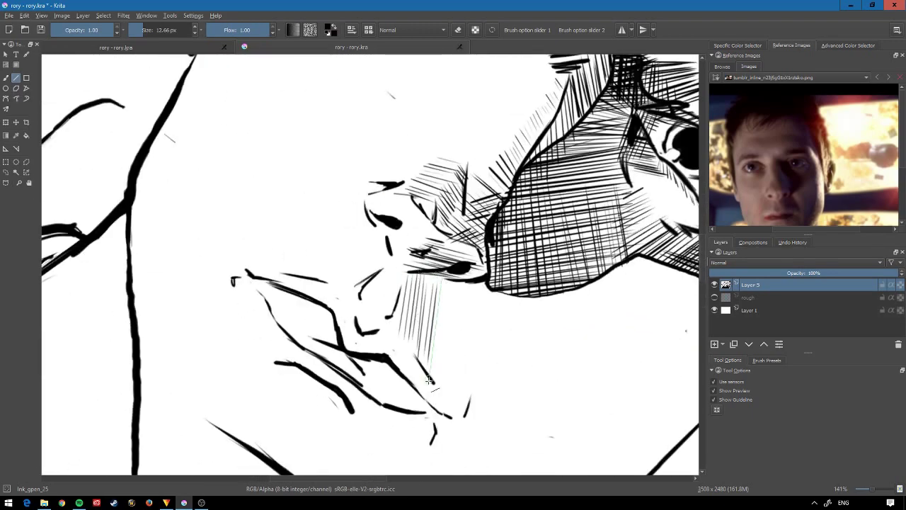
pyautogui.moveTo(471, 280); pyautogui.dragTo(445, 404)
pyautogui.press('4')
pyautogui.moveTo(439, 148); pyautogui.dragTo(378, 200)
pyautogui.press('6')
pyautogui.moveTo(283, 251)
pyautogui.mouseDown()
pyautogui.moveTo(332, 283)
pyautogui.moveTo(453, 301)
pyautogui.mouseUp()
pyautogui.press('5')
pyautogui.press('-')
pyautogui.press('-')
pyautogui.press('-')
# - Zoom and rotate around the drawing to review the face hatching
pyautogui.press('b')
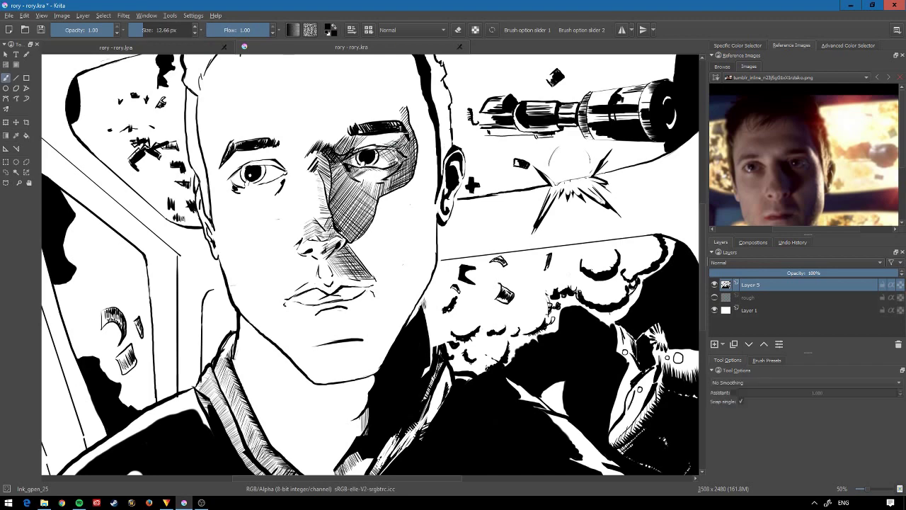
pyautogui.press('+')
pyautogui.press('+')
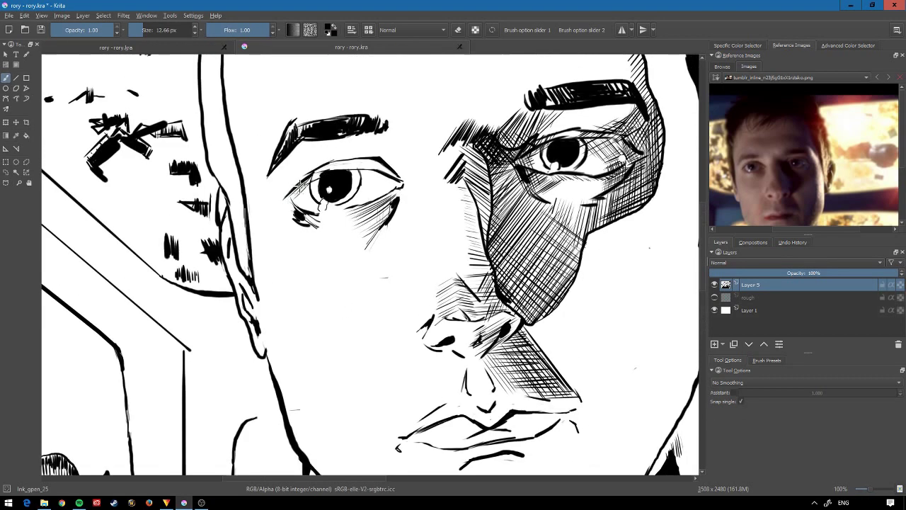
pyautogui.press('-')
pyautogui.press('-')
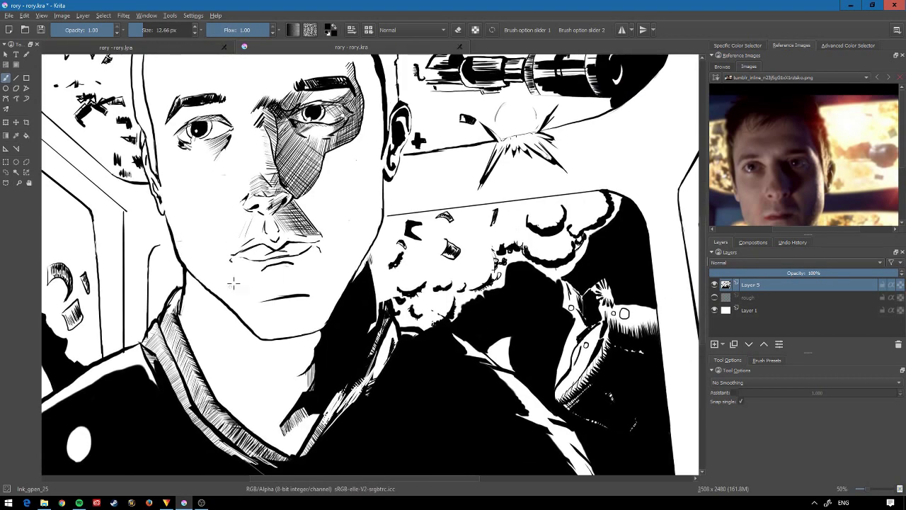
pyautogui.press('+')
pyautogui.press('+')
pyautogui.press('+')
pyautogui.moveTo(260, 263); pyautogui.dragTo(314, 363)
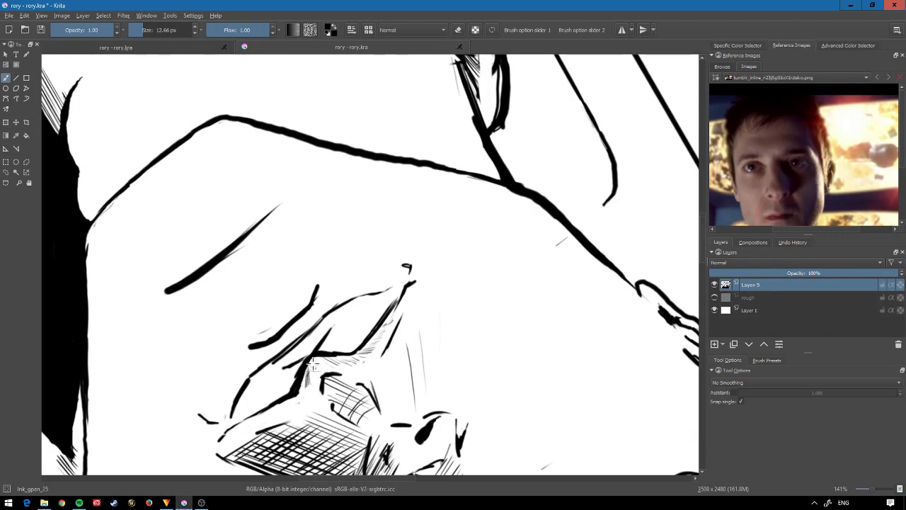
pyautogui.press('5')
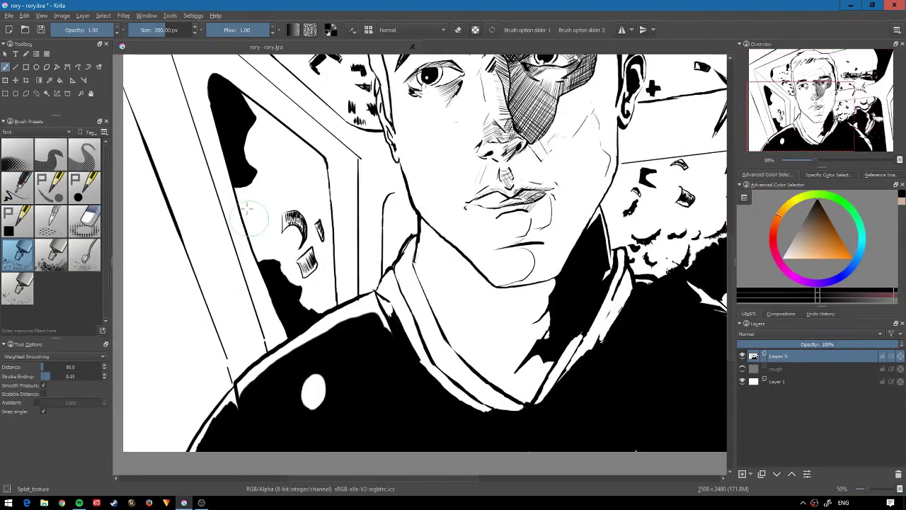
# - Dab Splat_texture speckles beside the figure's left side
pyautogui.moveTo(312, 298); pyautogui.dragTo(262, 226)
pyautogui.moveTo(255, 135); pyautogui.dragTo(258, 163)
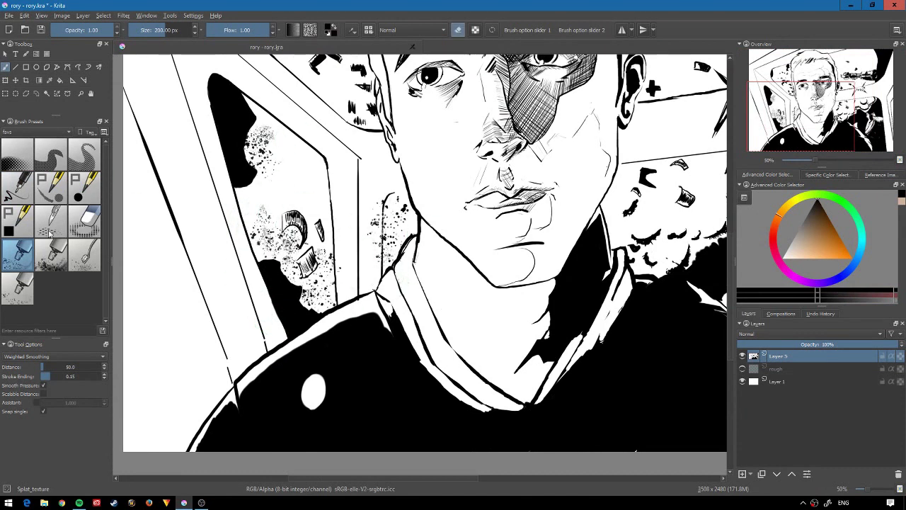
pyautogui.press('j')
pyautogui.press('b')
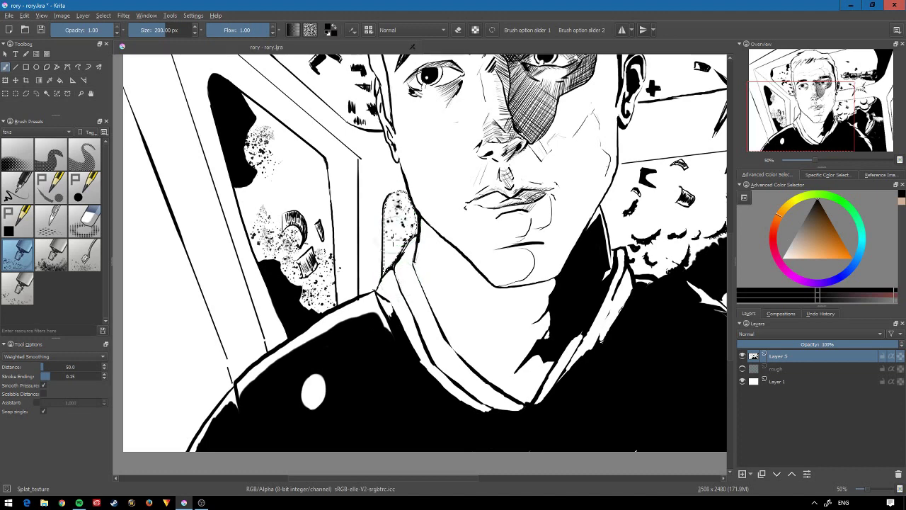
# - Pan to the spark and splatter speckles around it
pyautogui.moveTo(400, 218); pyautogui.dragTo(173, 285)
pyautogui.moveTo(447, 283); pyautogui.dragTo(477, 359)
pyautogui.click(524, 297)
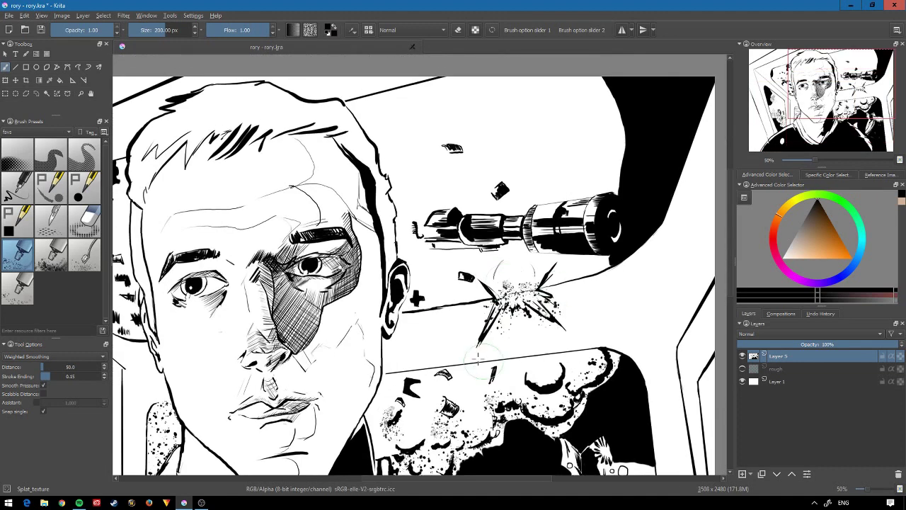
pyautogui.hotkey('ctrl', 'r')
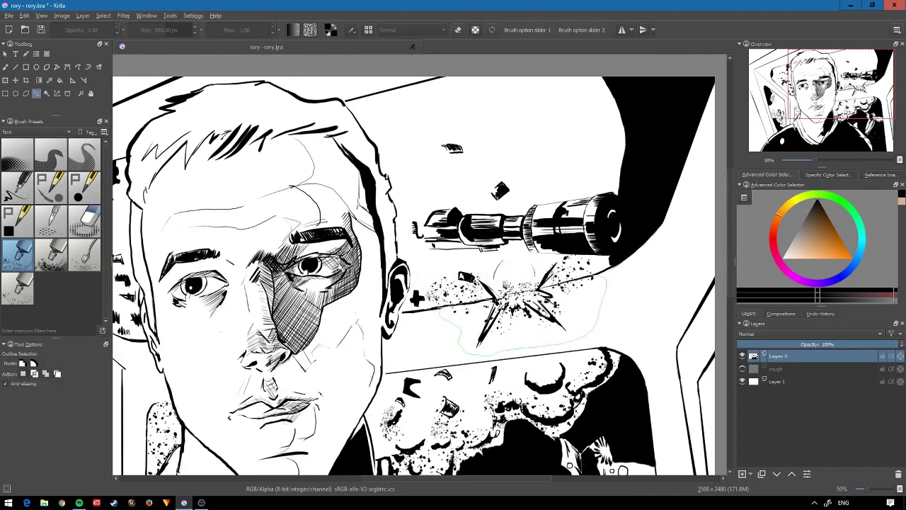
pyautogui.hotkey('ctrl', 'shift', 'a')
pyautogui.press('b')
# - Spray Spray_splat speckles around the gun and into the upper background
pyautogui.moveTo(500, 191); pyautogui.dragTo(490, 251)
pyautogui.click(17, 289)
pyautogui.moveTo(400, 300); pyautogui.dragTo(414, 319)
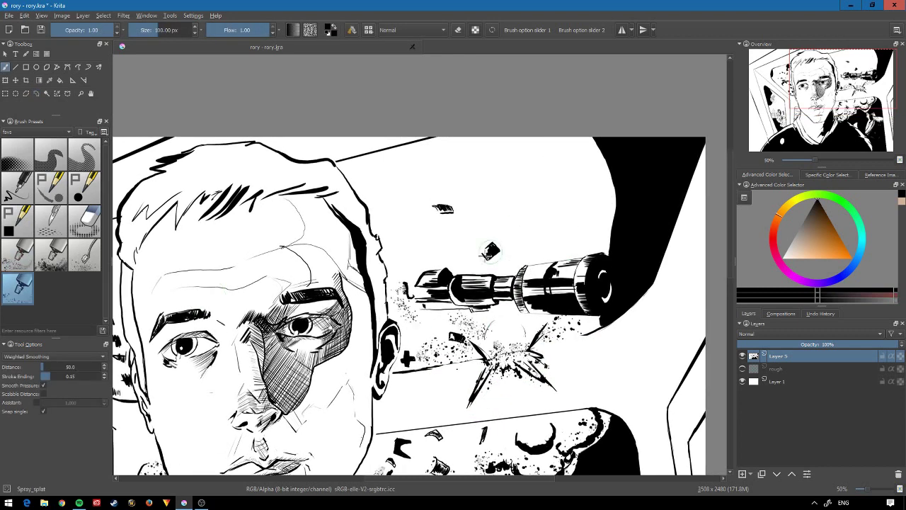
pyautogui.moveTo(490, 251); pyautogui.dragTo(467, 181)
pyautogui.press('/')
pyautogui.press('/')
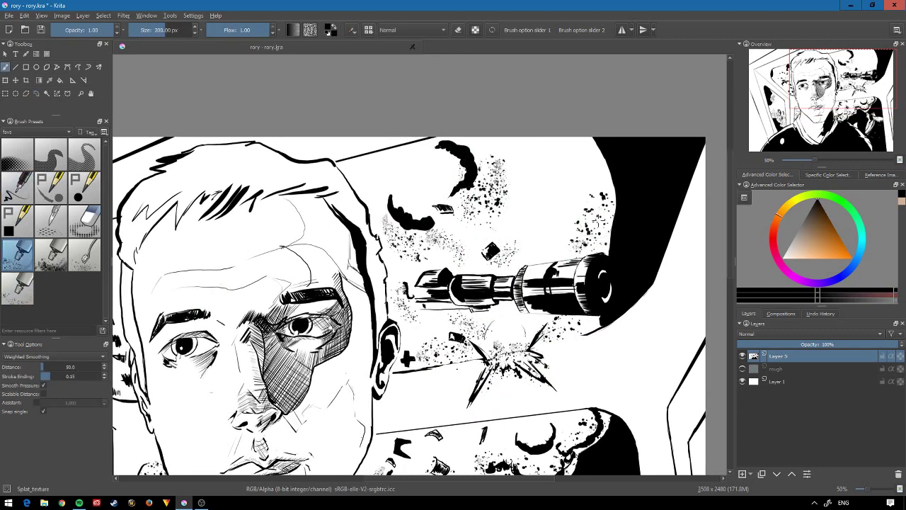
pyautogui.moveTo(427, 224)
pyautogui.mouseDown()
pyautogui.moveTo(499, 202)
pyautogui.moveTo(546, 247)
pyautogui.mouseUp()
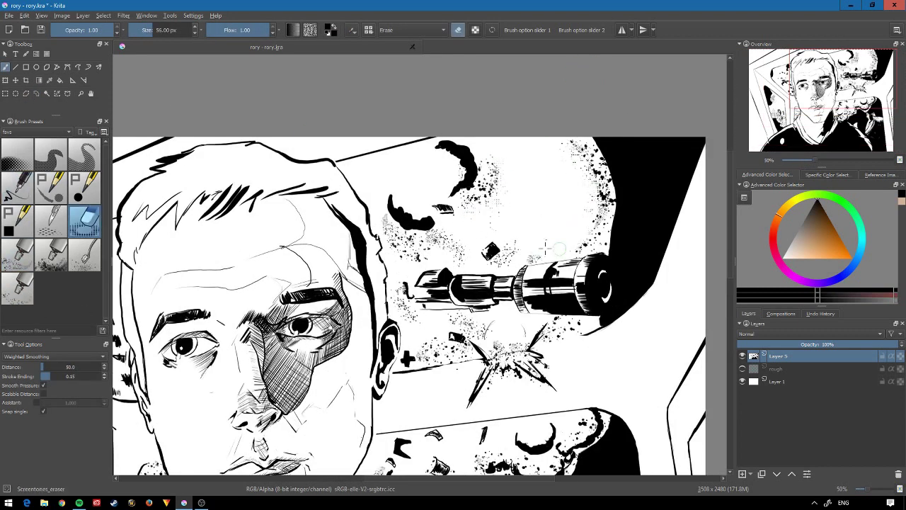
# - Zoom out to review the whole drawing with the Splat_texture brush restored
pyautogui.press('-')
pyautogui.press('-')
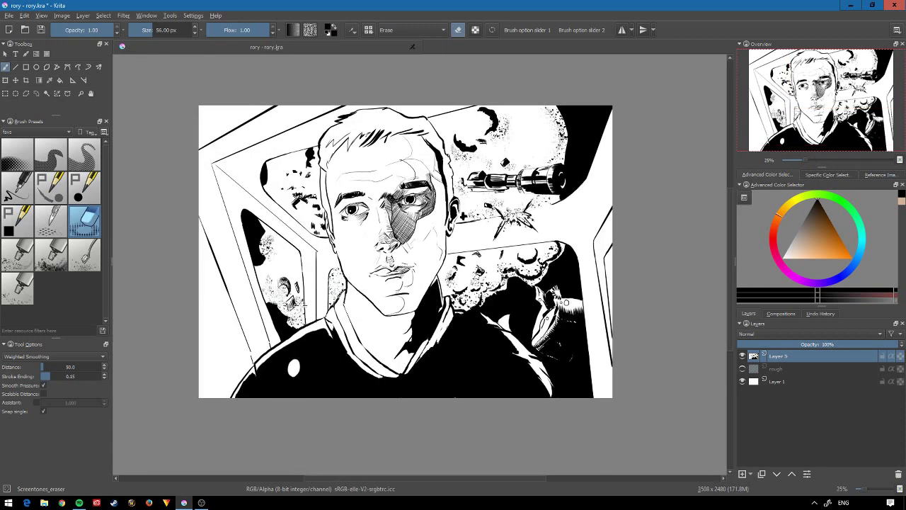
pyautogui.press('/')
pyautogui.press('/')
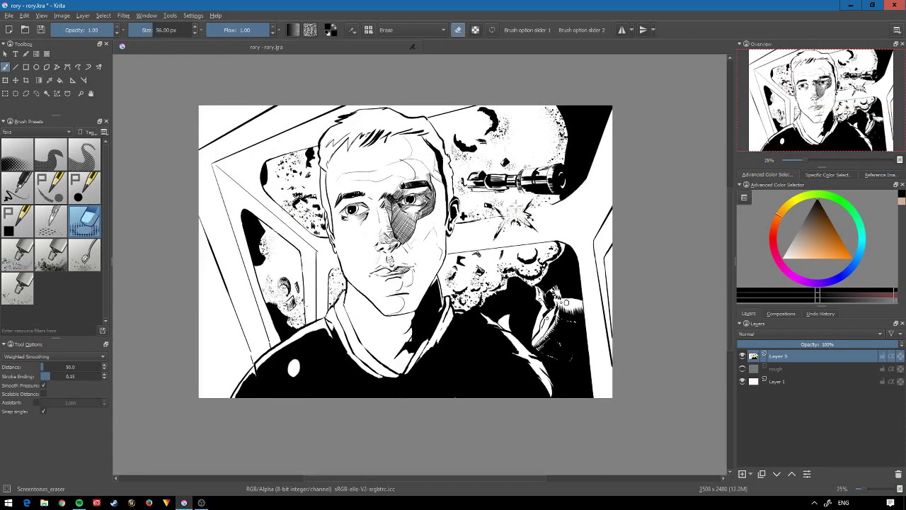
pyautogui.scroll(2, 457, 107)
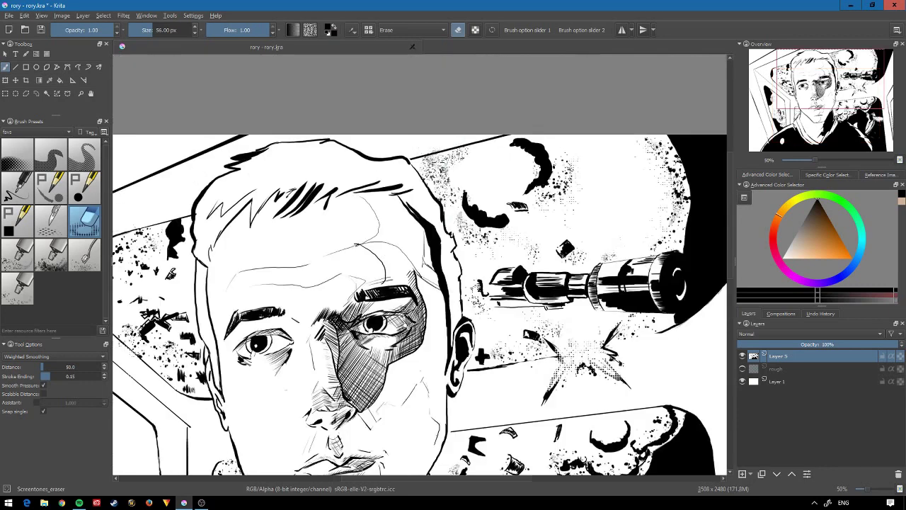
pyautogui.scroll(-3, 419, 267)
# - Hatch the face, forehead and cheek shadows with the Hatch_diag_5 texture brush
pyautogui.click(85, 154)
pyautogui.scroll(3, 419, 267)
pyautogui.moveTo(368, 177); pyautogui.dragTo(432, 206)
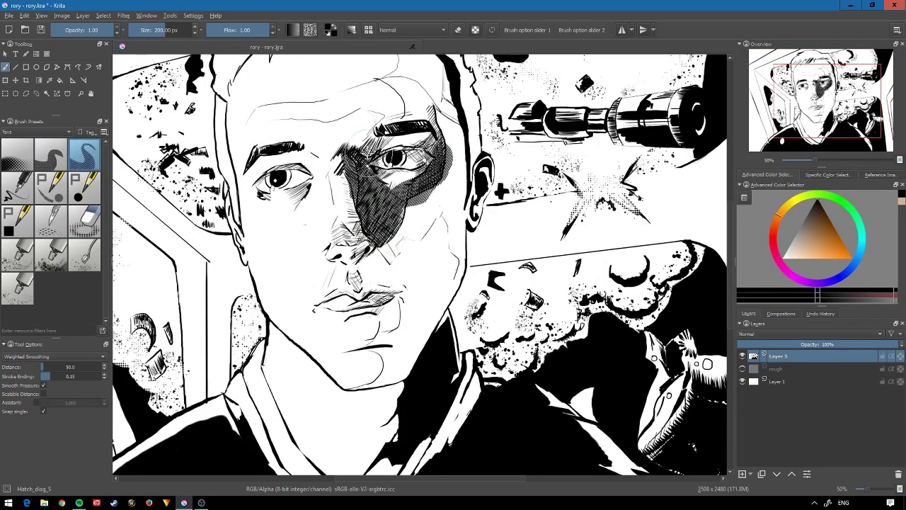
pyautogui.moveTo(368, 149)
pyautogui.mouseDown()
pyautogui.moveTo(432, 85)
pyautogui.moveTo(439, 120)
pyautogui.mouseUp()
pyautogui.moveTo(368, 234); pyautogui.dragTo(439, 298)
pyautogui.moveTo(368, 290); pyautogui.dragTo(426, 217)
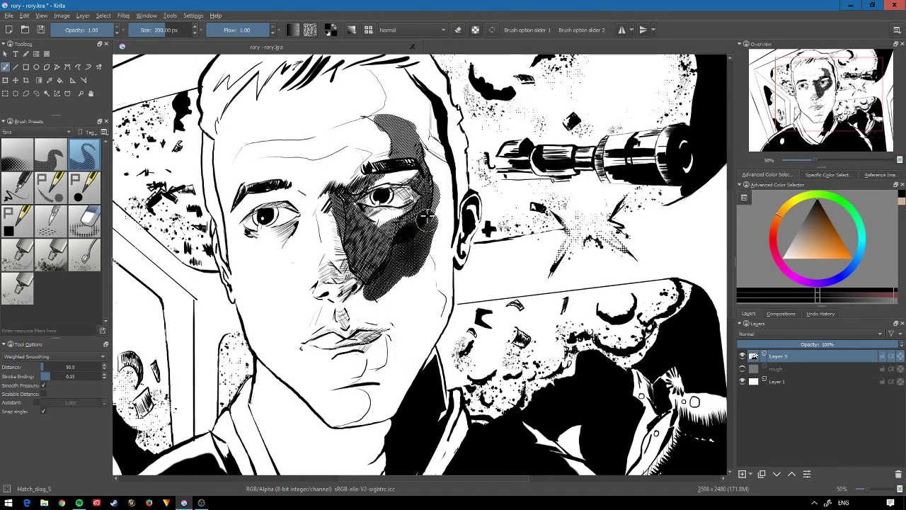
# - Lighten the lower cheek shadow, then cross-hatch the cheek and chin with Hatch_cross_regular
pyautogui.hotkey('ctrl', 'z')
pyautogui.click(17, 154)
pyautogui.moveTo(354, 283); pyautogui.dragTo(397, 333)
pyautogui.hotkey('ctrl', 'z')
pyautogui.moveTo(425, 156); pyautogui.dragTo(439, 397)
pyautogui.moveTo(326, 347); pyautogui.dragTo(363, 414)
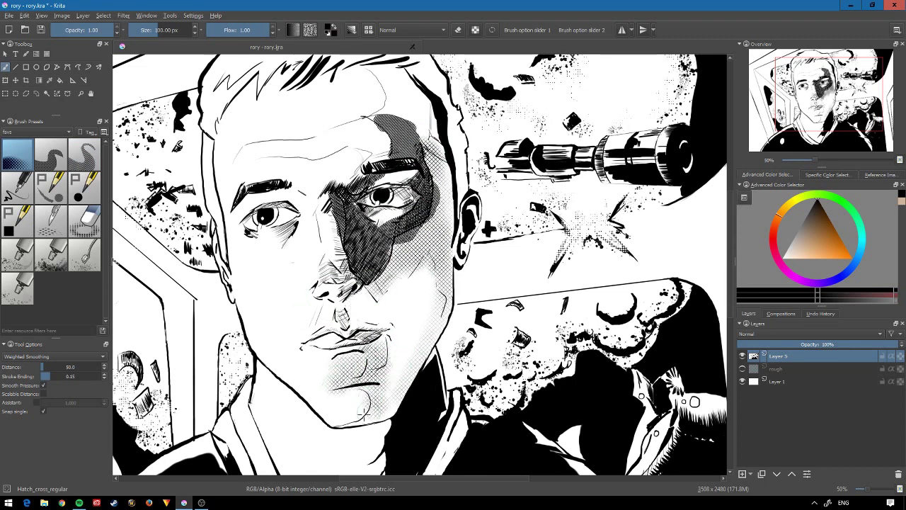
# - Cross-hatch the forehead, the left cheek and the area under the eye
pyautogui.moveTo(332, 184); pyautogui.dragTo(312, 262)
pyautogui.moveTo(241, 149); pyautogui.dragTo(424, 78)
pyautogui.moveTo(269, 148); pyautogui.dragTo(368, 106)
pyautogui.moveTo(354, 163)
pyautogui.mouseDown()
pyautogui.moveTo(306, 236)
pyautogui.moveTo(403, 223)
pyautogui.mouseUp()
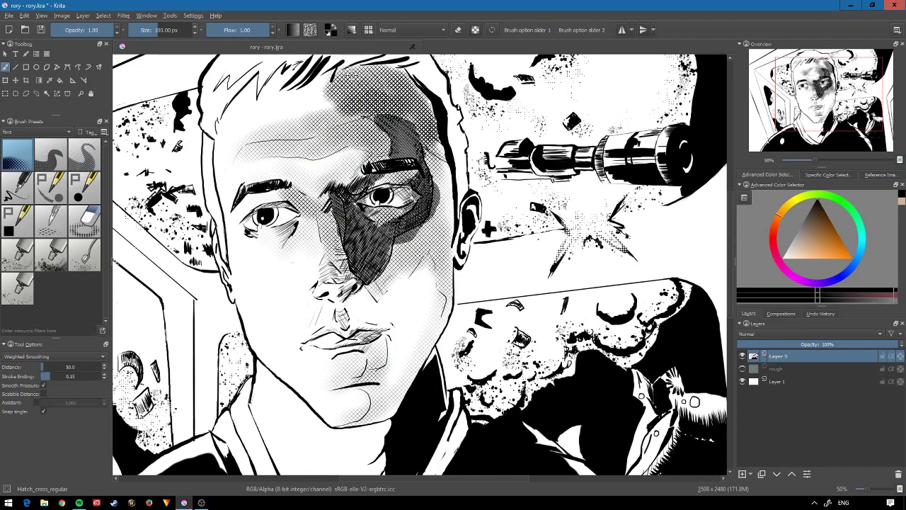
# - Erase dark hatching right of the eye, then re-hatch the cheek below it
pyautogui.press('e')
pyautogui.moveTo(432, 177); pyautogui.dragTo(368, 396)
pyautogui.press('e')
pyautogui.moveTo(397, 283); pyautogui.dragTo(354, 425)
pyautogui.moveTo(364, 266); pyautogui.dragTo(418, 336)
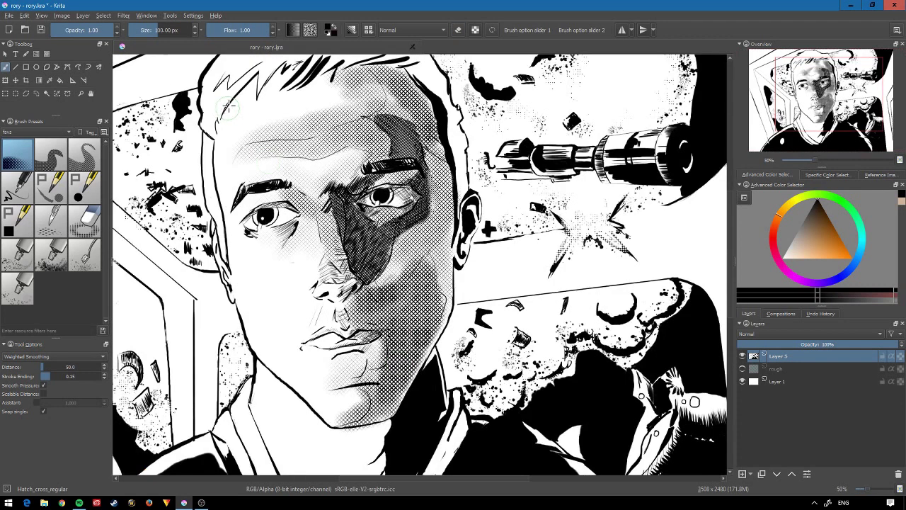
# - Hatch the forehead and hairline, the area near the nose, and the chin and neck
pyautogui.moveTo(227, 107); pyautogui.dragTo(305, 149)
pyautogui.moveTo(312, 255); pyautogui.dragTo(375, 375)
pyautogui.press('-')
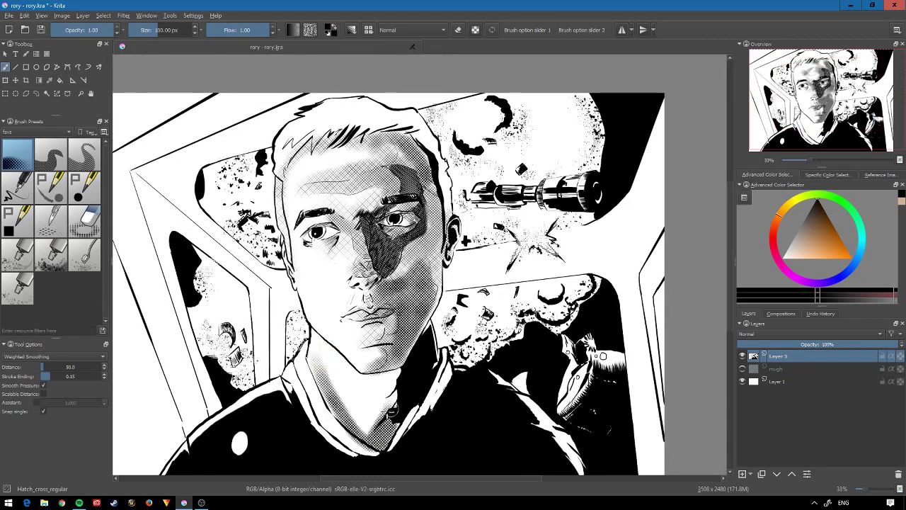
pyautogui.moveTo(319, 354)
pyautogui.mouseDown()
pyautogui.moveTo(396, 439)
pyautogui.moveTo(400, 415)
pyautogui.moveTo(384, 439)
pyautogui.mouseUp()
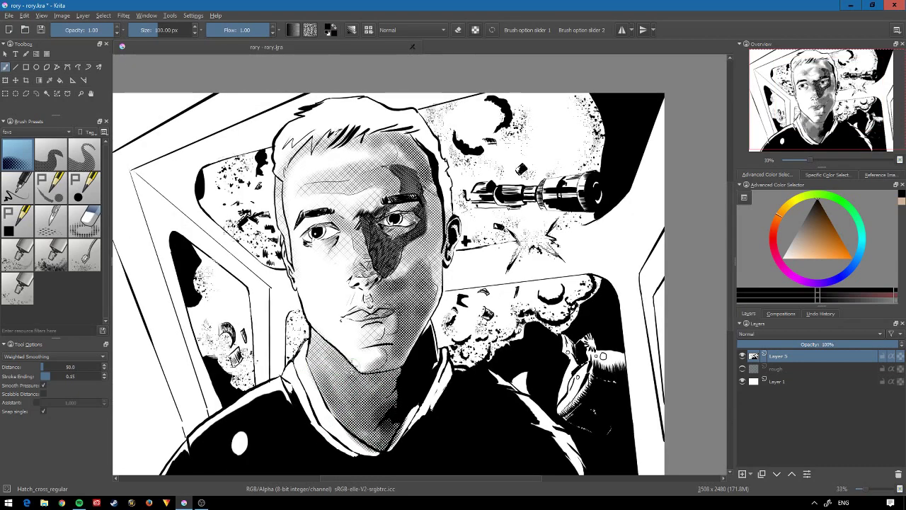
pyautogui.moveTo(312, 340); pyautogui.dragTo(371, 411)
pyautogui.press('+')
pyautogui.press('-')
pyautogui.press('-')
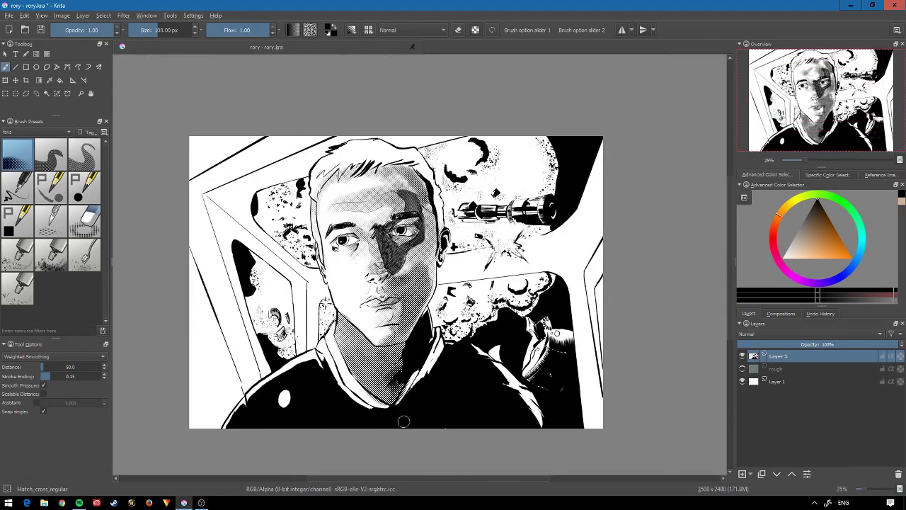
pyautogui.press('+')
pyautogui.press('+')
# - Paint screentone over the neck and along the right collar
pyautogui.press('/')
pyautogui.moveTo(312, 177)
pyautogui.mouseDown()
pyautogui.moveTo(425, 311)
pyautogui.moveTo(410, 312)
pyautogui.mouseUp()
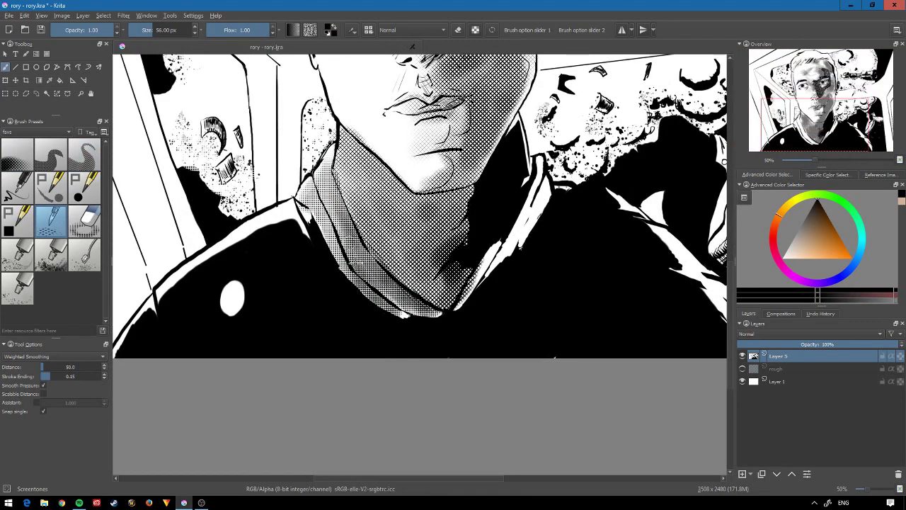
pyautogui.moveTo(542, 167); pyautogui.dragTo(467, 297)
# - Hatch along the left shoulder edge with the Hatch_cross_small brush
pyautogui.click(51, 152)
pyautogui.moveTo(283, 212); pyautogui.dragTo(155, 298)
pyautogui.moveTo(308, 205); pyautogui.dragTo(117, 350)
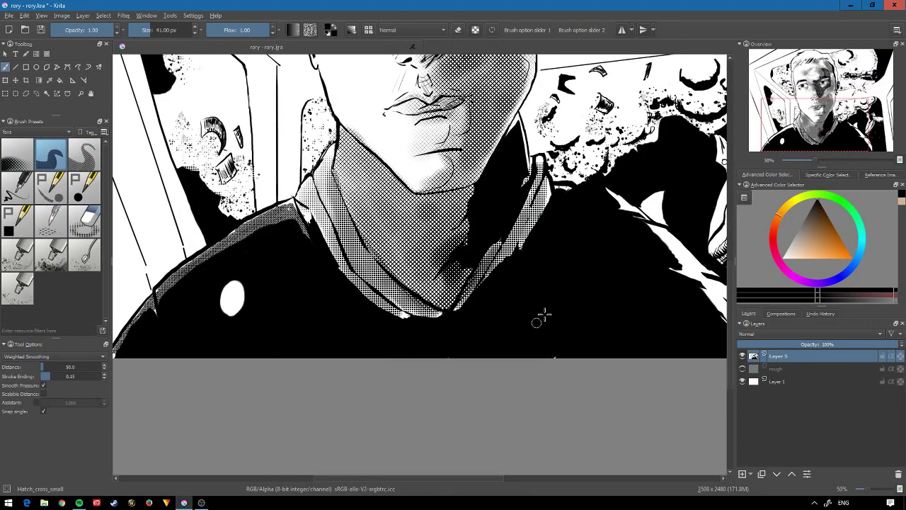
pyautogui.moveTo(424, 262); pyautogui.dragTo(491, 348)
# - Splatter grey texture across the hair with a larger splatter brush, darkening its left side and top
pyautogui.click(51, 255)
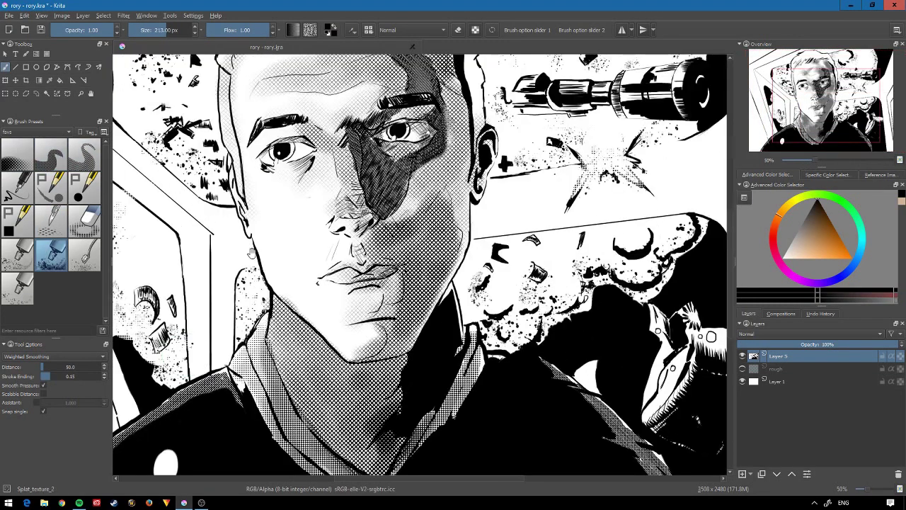
pyautogui.click(17, 255)
pyautogui.moveTo(283, 241); pyautogui.dragTo(286, 319)
pyautogui.moveTo(287, 141); pyautogui.dragTo(283, 283)
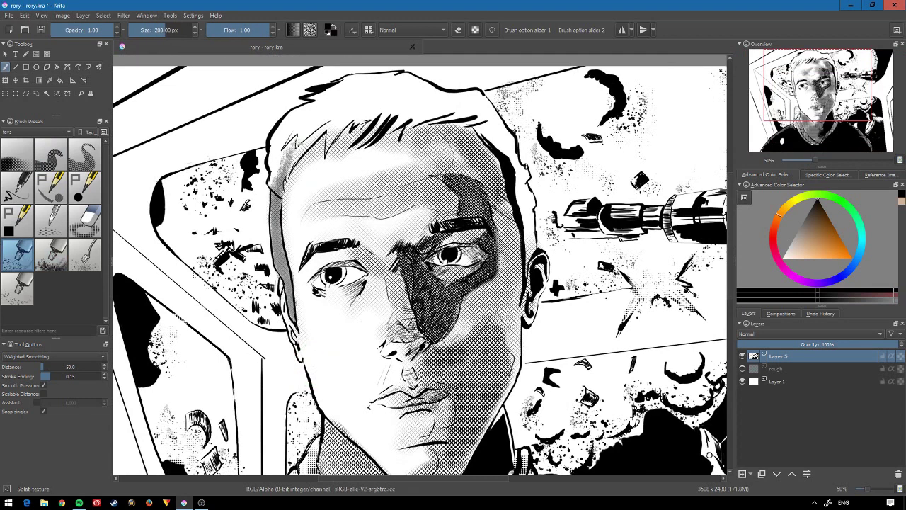
pyautogui.moveTo(273, 181)
pyautogui.mouseDown()
pyautogui.moveTo(354, 99)
pyautogui.moveTo(439, 89)
pyautogui.moveTo(496, 127)
pyautogui.moveTo(527, 241)
pyautogui.mouseUp()
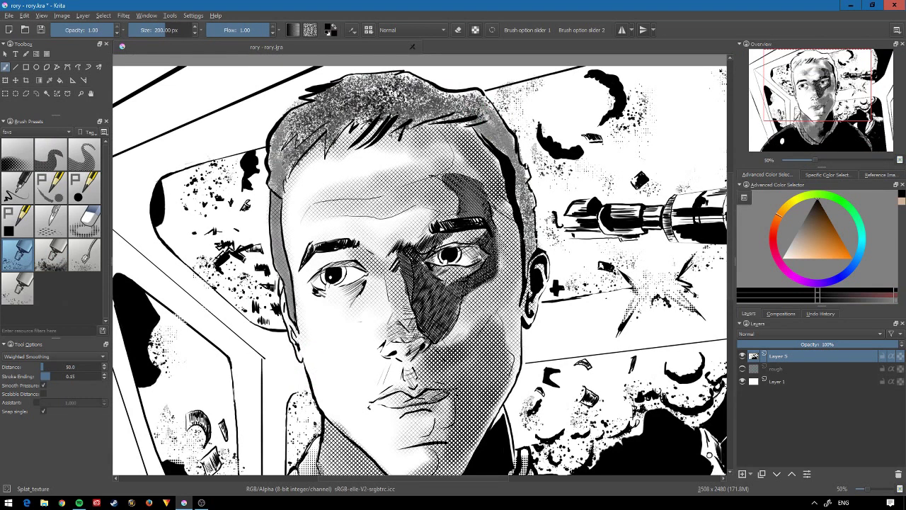
pyautogui.moveTo(282, 312); pyautogui.dragTo(280, 191)
pyautogui.moveTo(276, 276); pyautogui.dragTo(325, 113)
pyautogui.moveTo(276, 177); pyautogui.dragTo(425, 78)
# - With a much smaller cross-hatch brush, hatch the head's left side, under the left eye, the nose, the jaw and the left cheek
pyautogui.click(17, 154)
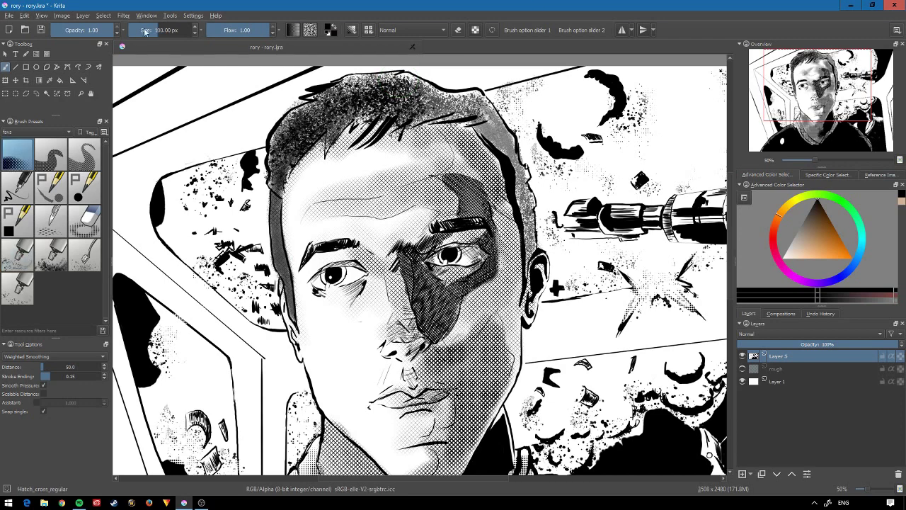
pyautogui.click(145, 32)
pyautogui.moveTo(287, 312)
pyautogui.mouseDown()
pyautogui.moveTo(280, 191)
pyautogui.moveTo(354, 88)
pyautogui.moveTo(461, 101)
pyautogui.moveTo(527, 306)
pyautogui.mouseUp()
pyautogui.scroll(2, 255, 343)
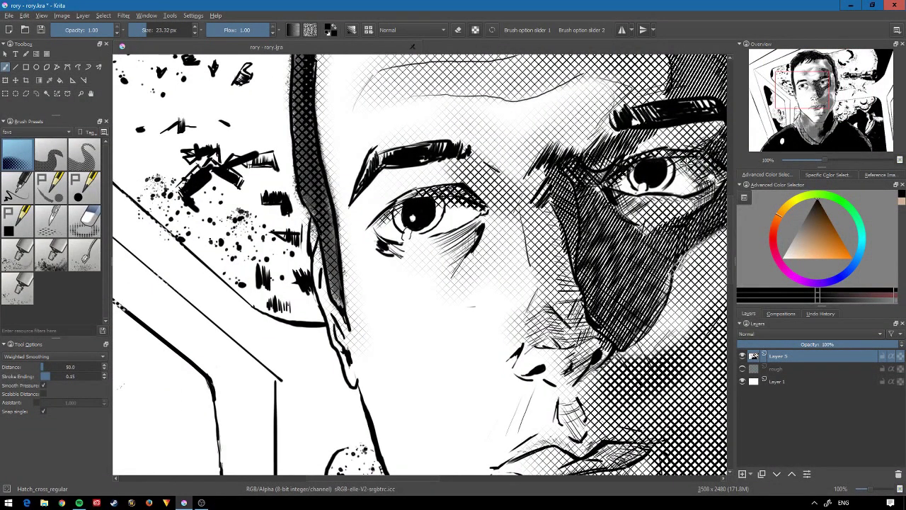
pyautogui.moveTo(425, 262)
pyautogui.mouseDown()
pyautogui.moveTo(503, 212)
pyautogui.moveTo(577, 339)
pyautogui.mouseUp()
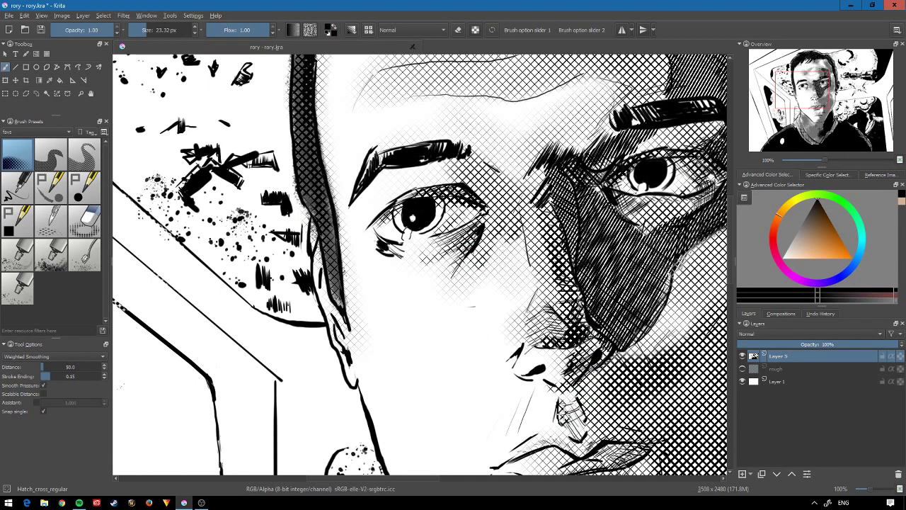
pyautogui.moveTo(545, 453); pyautogui.dragTo(510, 354)
pyautogui.scroll(-2, 280, 230)
pyautogui.moveTo(354, 368); pyautogui.dragTo(301, 244)
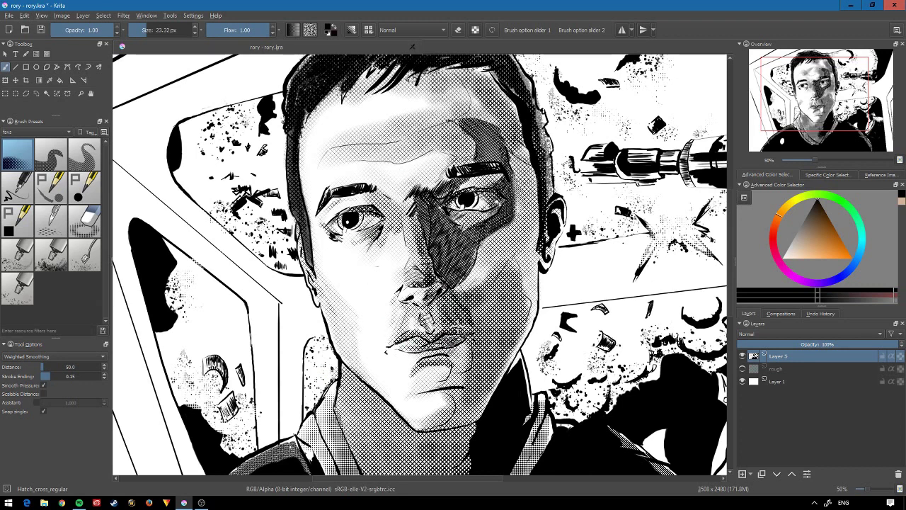
# - Erase highlights into the forehead and brow hatching with a brush of about 117 px
pyautogui.press(']')
pyautogui.press(']')
pyautogui.press(']')
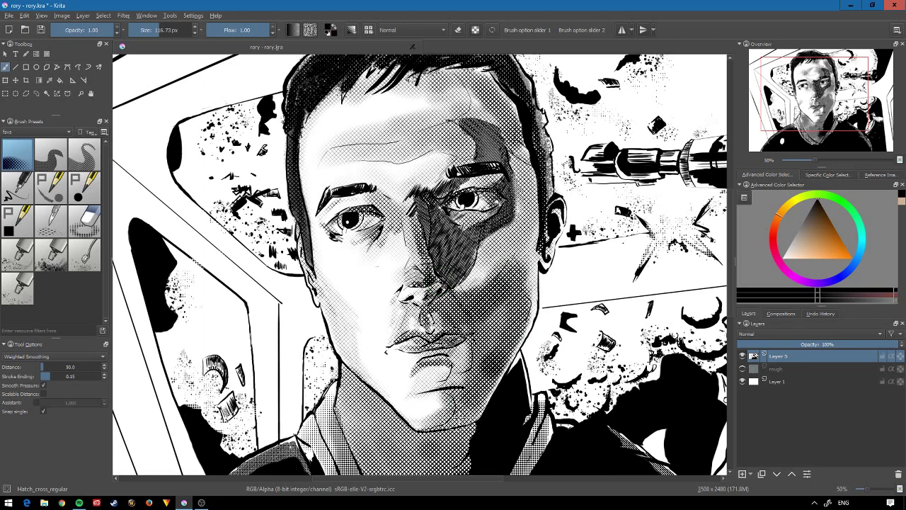
pyautogui.press('e')
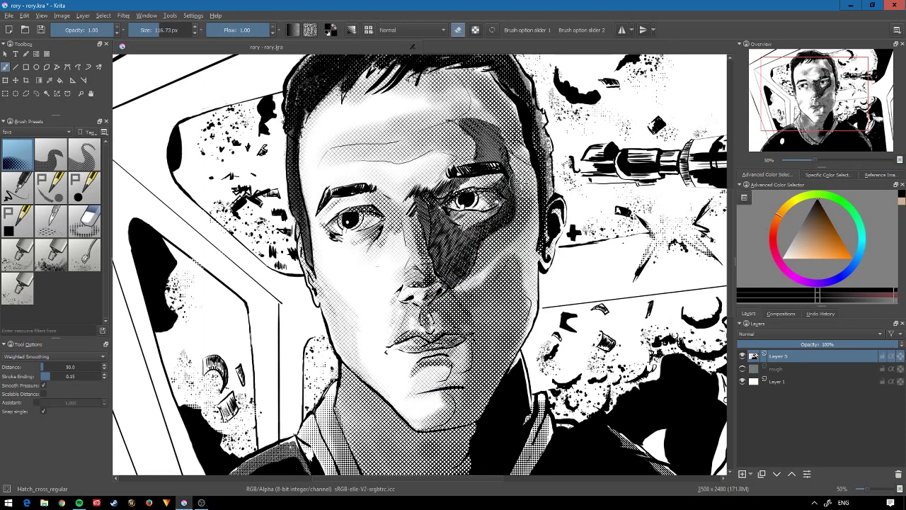
pyautogui.moveTo(413, 149); pyautogui.dragTo(496, 99)
pyautogui.moveTo(326, 156)
pyautogui.mouseDown()
pyautogui.moveTo(509, 99)
pyautogui.moveTo(495, 78)
pyautogui.mouseUp()
pyautogui.moveTo(382, 78); pyautogui.dragTo(430, 183)
pyautogui.press('/')
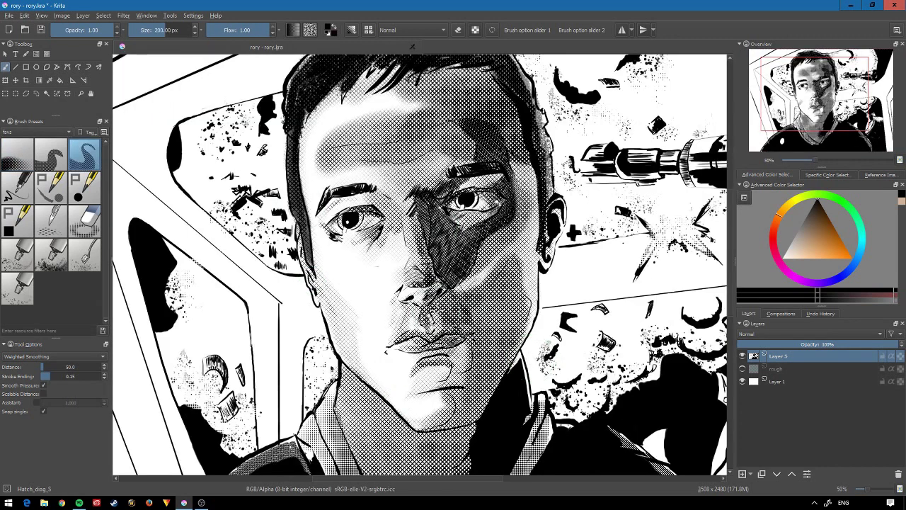
# - Load the cockpit photo from the reference pictures folder as a reference image
pyautogui.click(882, 174)
pyautogui.moveTo(810, 250); pyautogui.dragTo(820, 274)
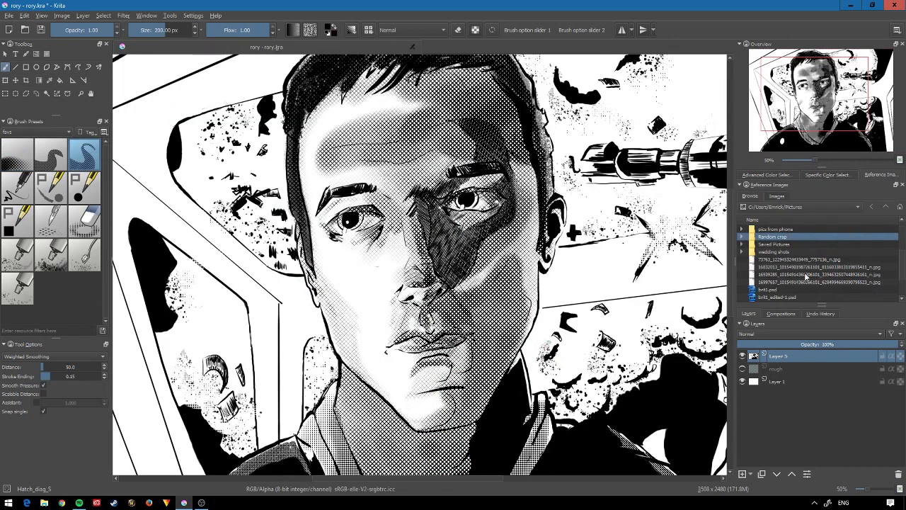
pyautogui.doubleClick(782, 236)
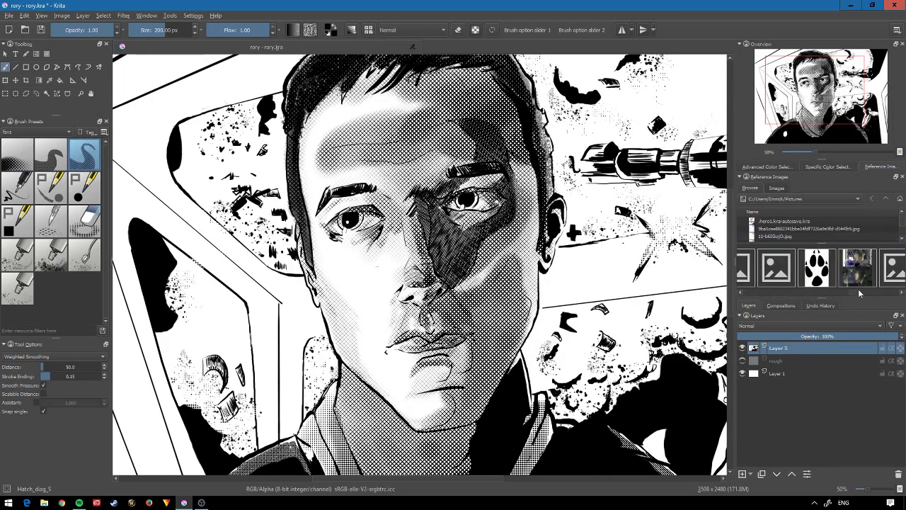
pyautogui.doubleClick(780, 267)
# - Shrink the Screentones_eraser to about 27 px, then return to the cross-hatch brush
pyautogui.press('/')
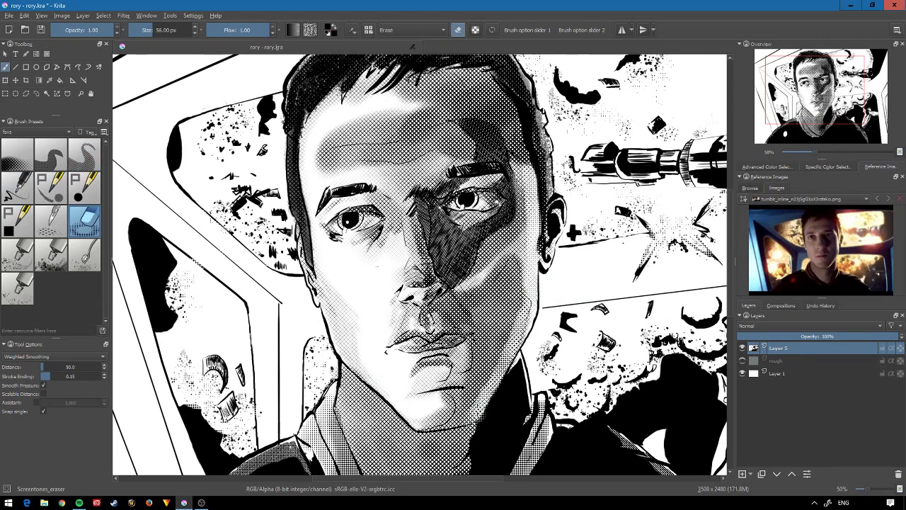
pyautogui.moveTo(499, 361); pyautogui.dragTo(481, 361)
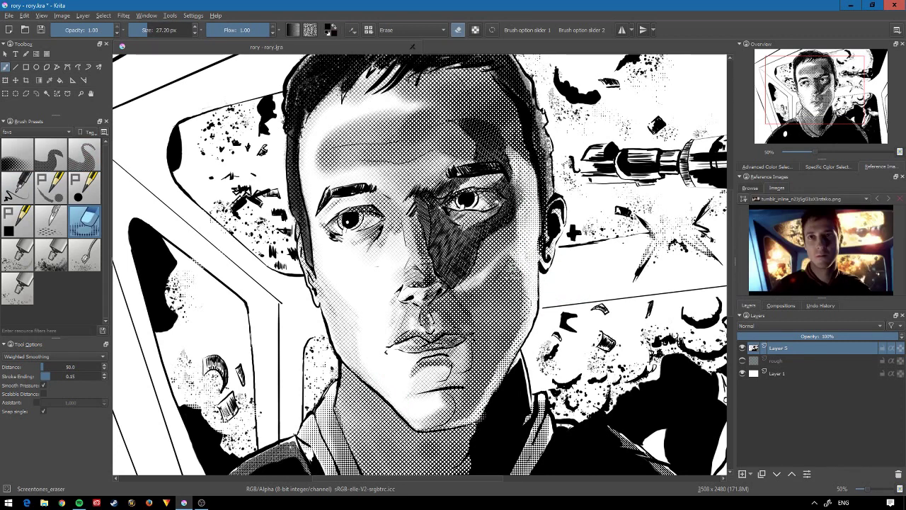
pyautogui.press('/')
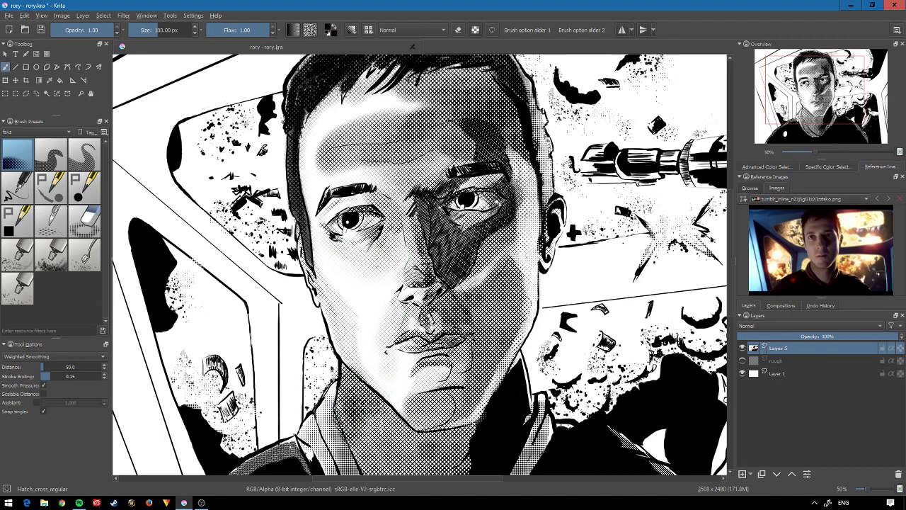
pyautogui.press('-')
pyautogui.press('-')
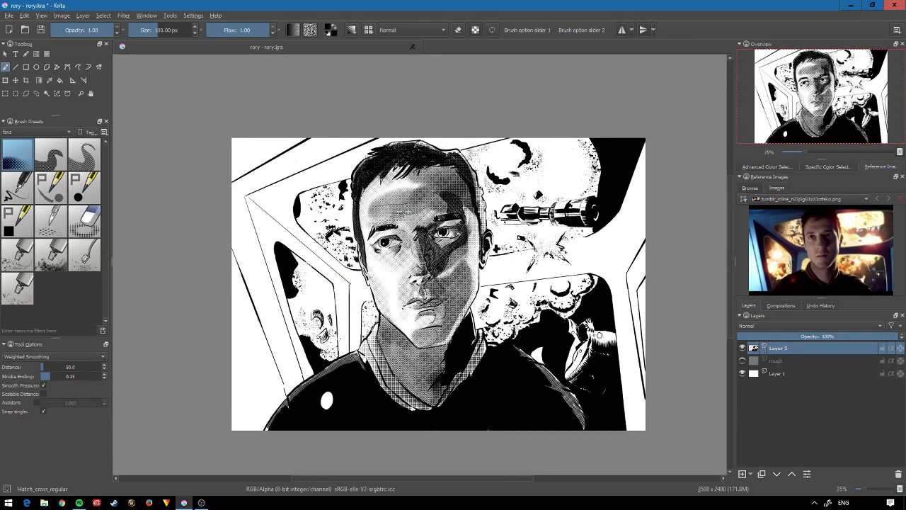
pyautogui.press('/')
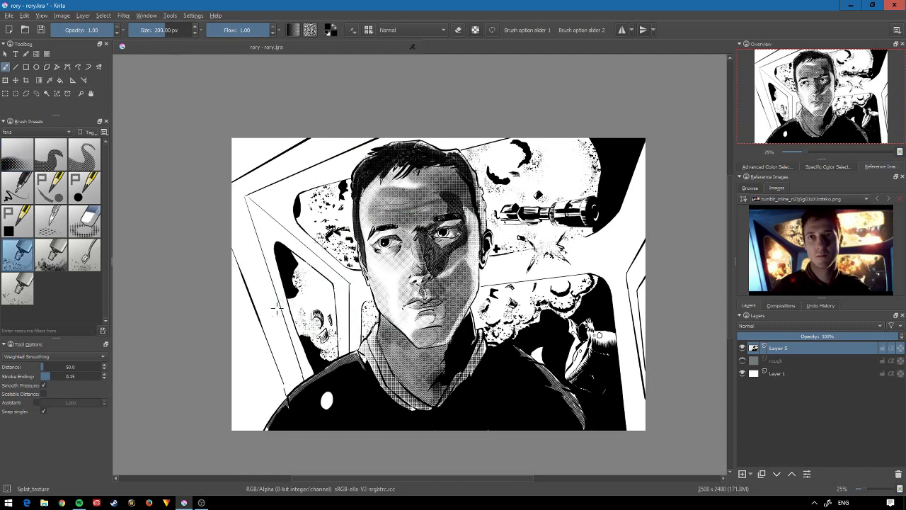
pyautogui.press('/')
pyautogui.press('+')
pyautogui.press('+')
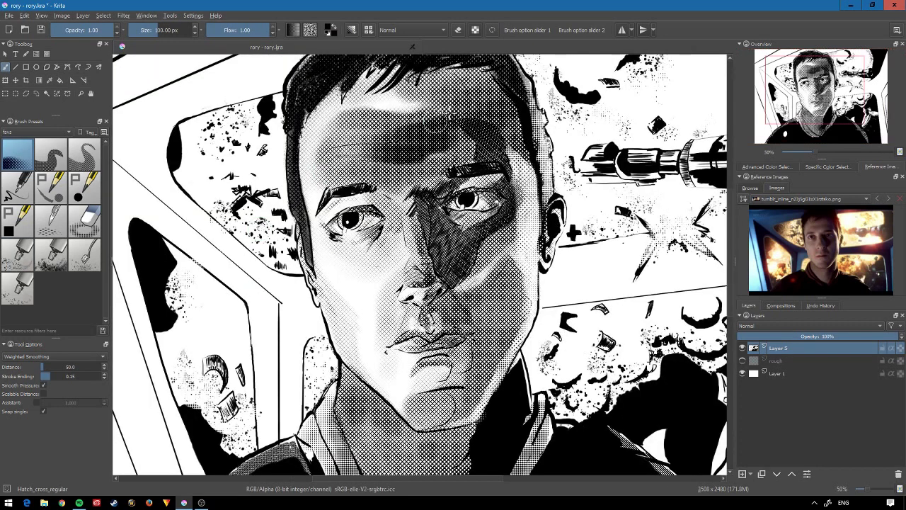
# - Lighten and reshape the shading on the forehead and the left cheek
pyautogui.moveTo(457, 131); pyautogui.dragTo(470, 152)
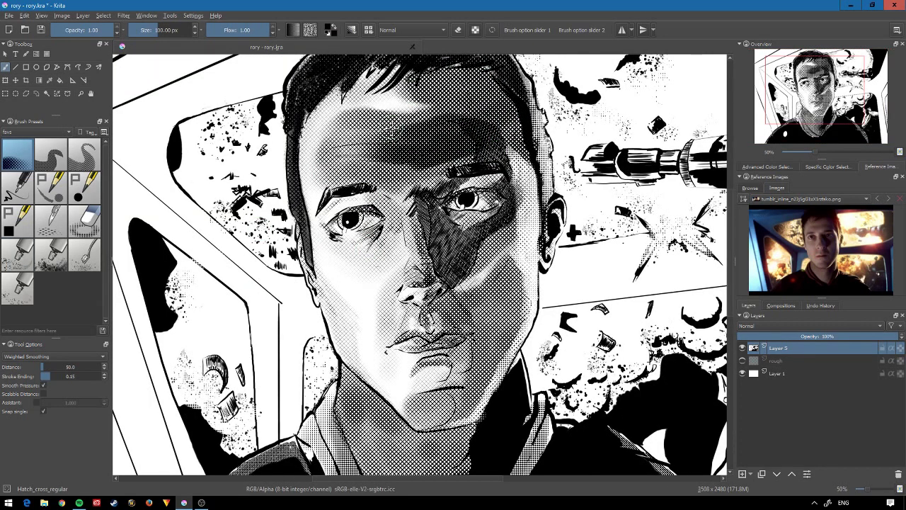
pyautogui.moveTo(414, 124); pyautogui.dragTo(325, 131)
pyautogui.moveTo(382, 70); pyautogui.dragTo(312, 170)
pyautogui.moveTo(308, 216); pyautogui.dragTo(373, 264)
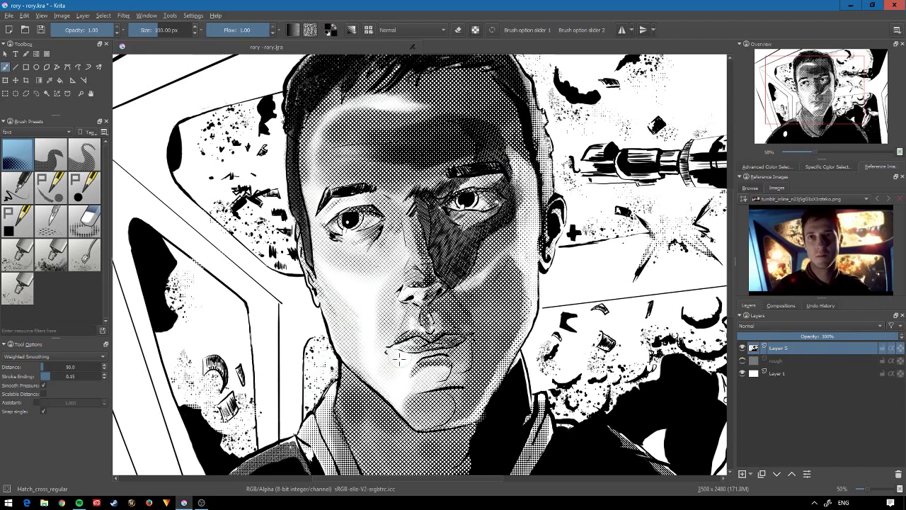
pyautogui.press('-')
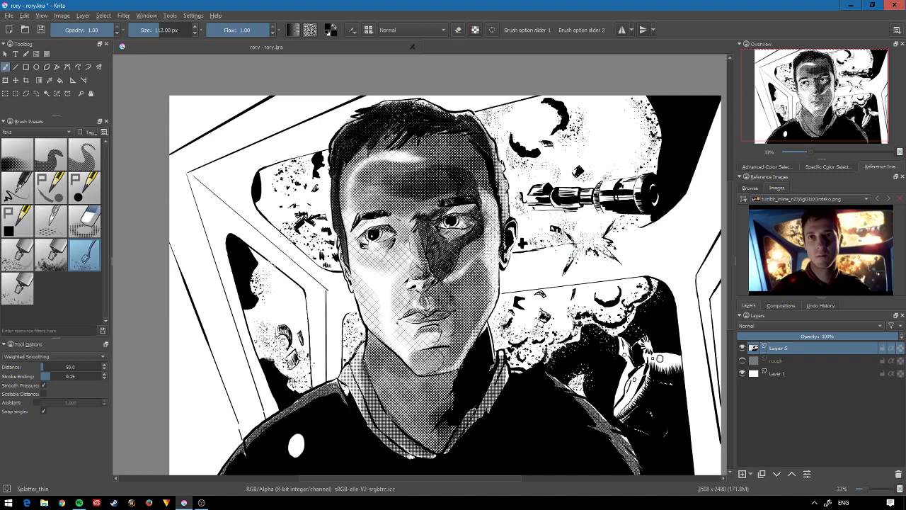
# - Lighten the nose and cheek shading with the screentone eraser
pyautogui.moveTo(608, 117); pyautogui.dragTo(626, 178)
pyautogui.press('e')
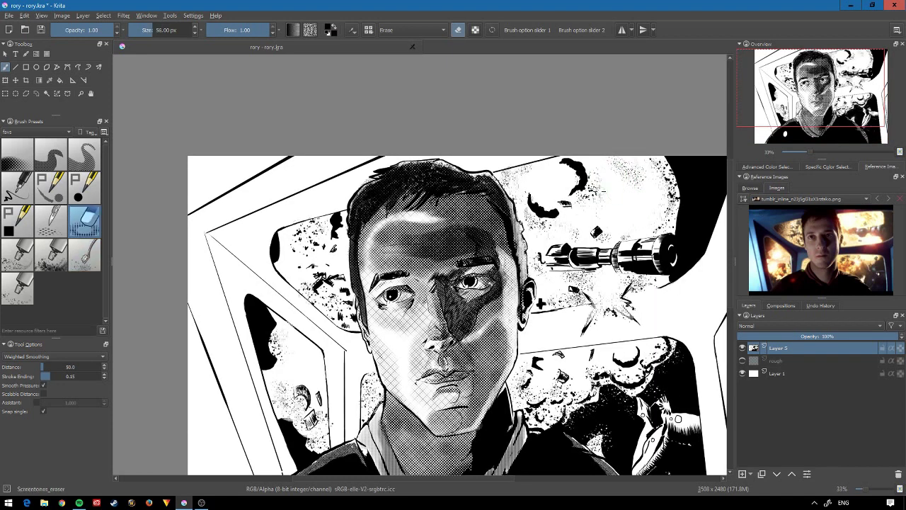
pyautogui.press('/')
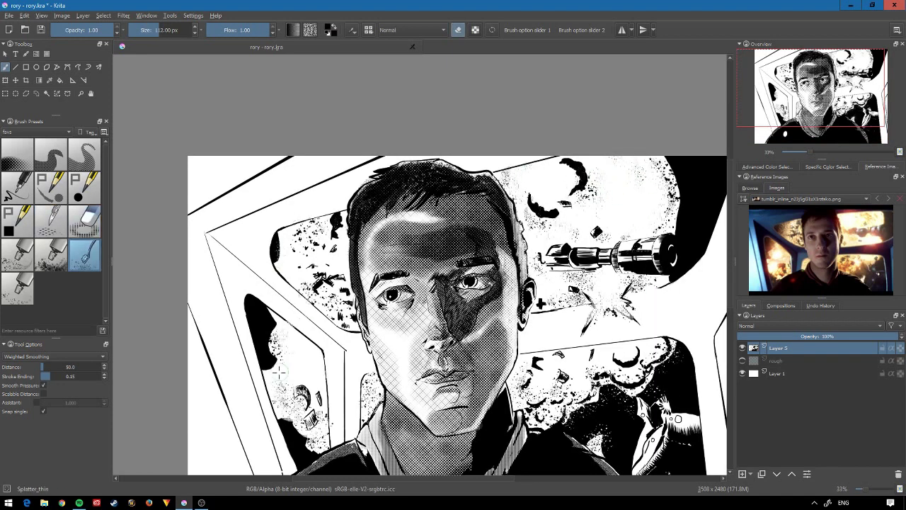
pyautogui.press('-')
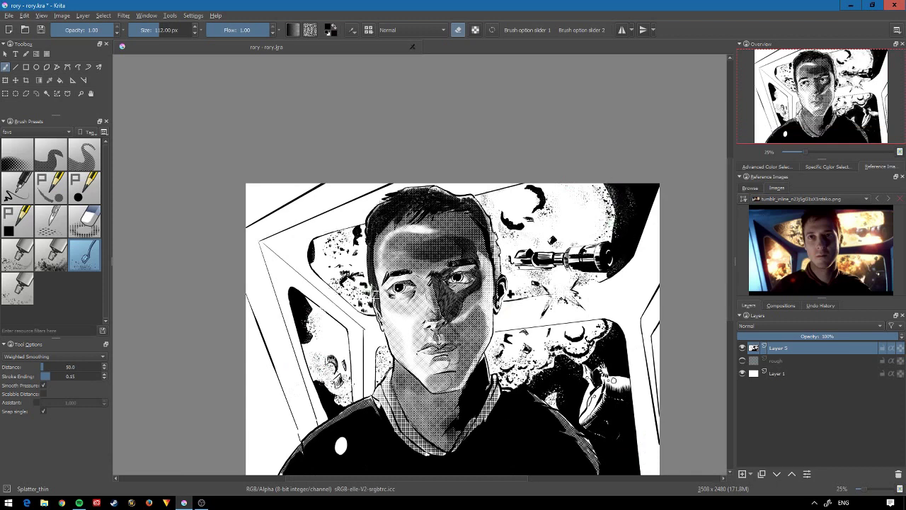
pyautogui.press('/')
pyautogui.press('+')
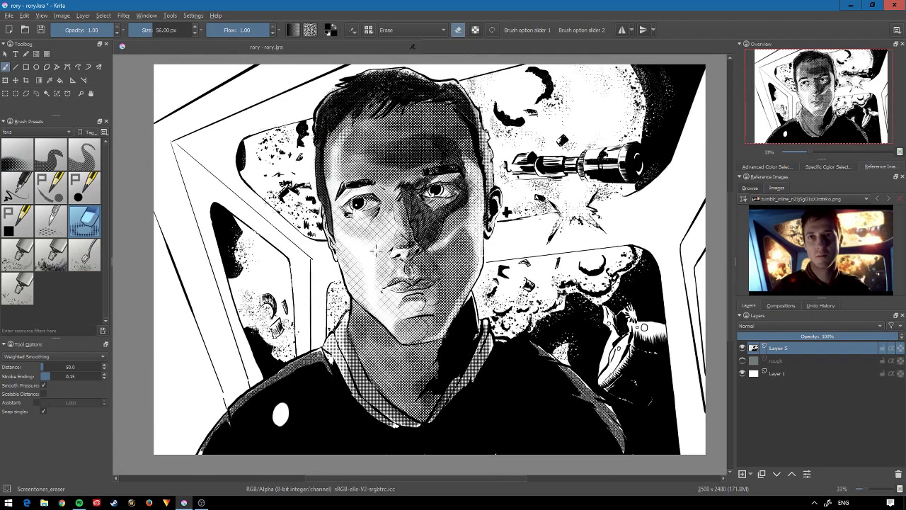
pyautogui.moveTo(437, 201); pyautogui.dragTo(394, 266)
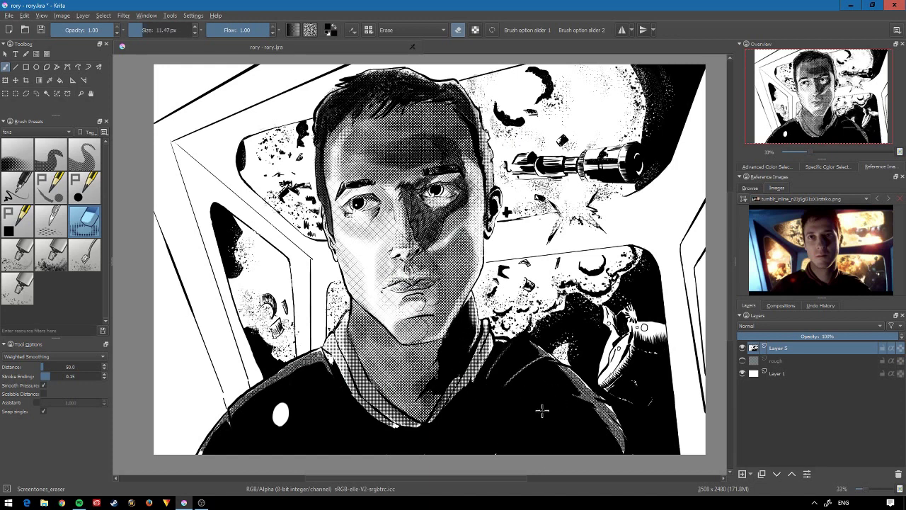
# - Darken the shadow under the right eye with the cross-hatch brush
pyautogui.press('/')
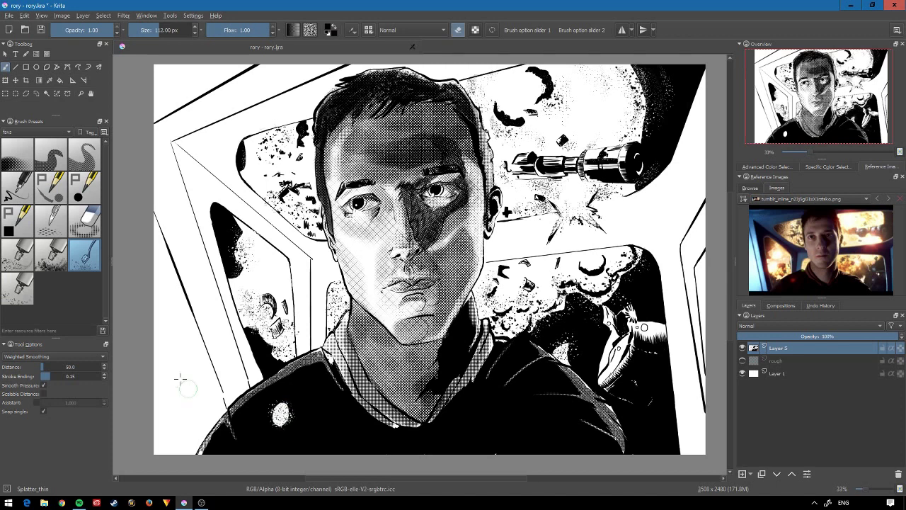
pyautogui.press('/')
pyautogui.moveTo(446, 244); pyautogui.dragTo(407, 187)
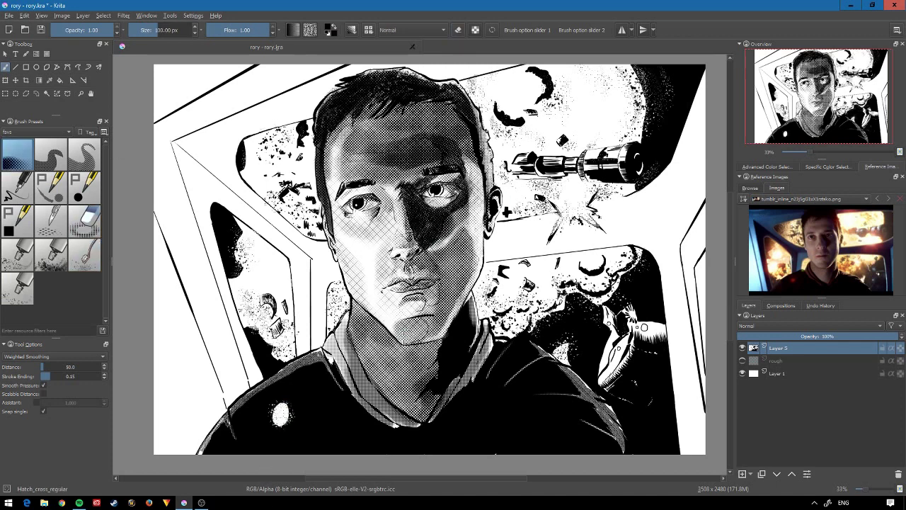
pyautogui.press('+')
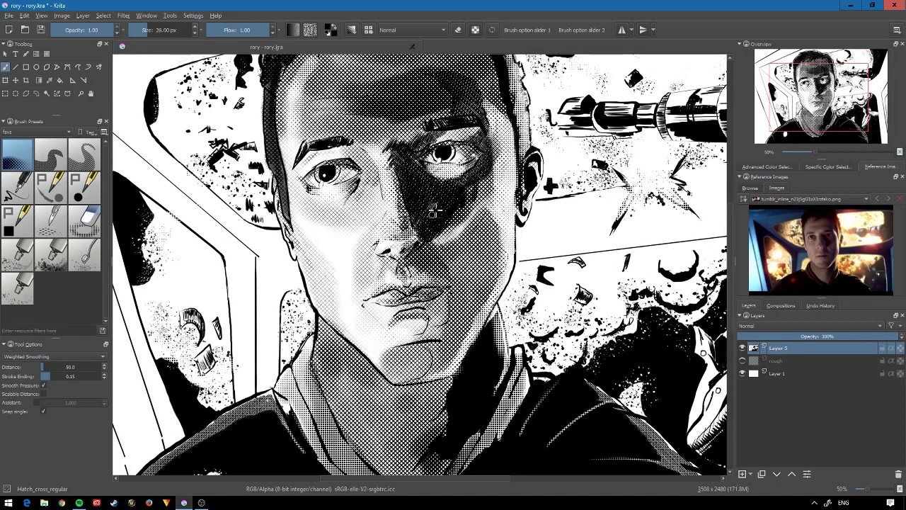
# - Lighten the jacket shading, then cross-hatch the jacket and collar with Hatch_cross_regular
pyautogui.press('e')
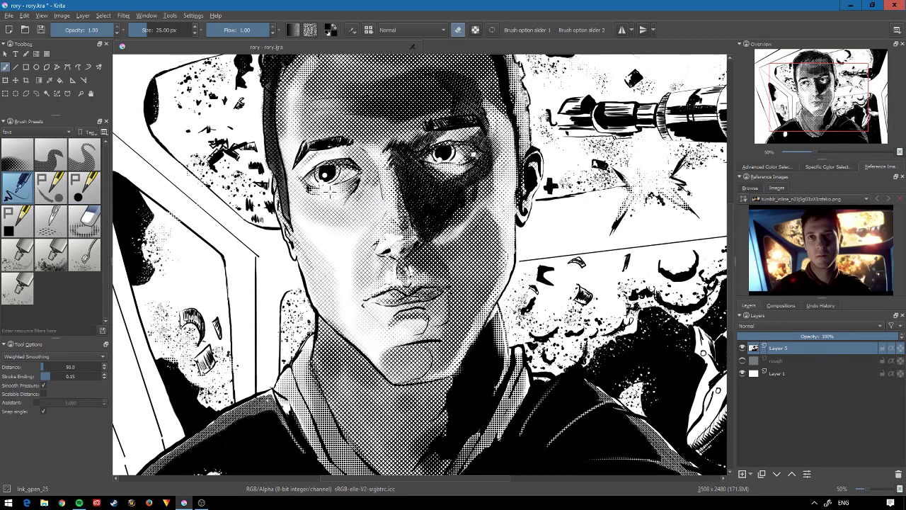
pyautogui.click(84, 219)
pyautogui.moveTo(418, 283)
pyautogui.mouseDown()
pyautogui.moveTo(446, 308)
pyautogui.moveTo(404, 325)
pyautogui.moveTo(545, 392)
pyautogui.mouseUp()
pyautogui.click(17, 154)
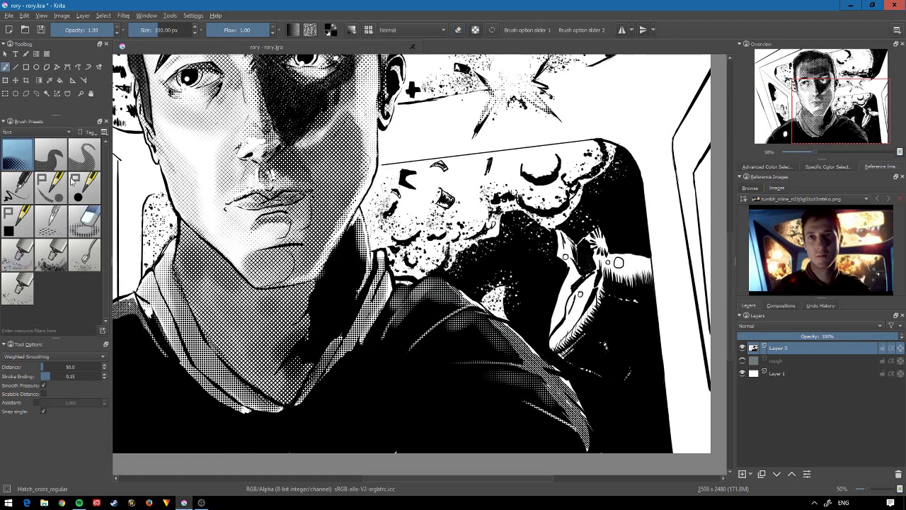
pyautogui.moveTo(417, 310)
pyautogui.mouseDown()
pyautogui.moveTo(340, 382)
pyautogui.moveTo(184, 312)
pyautogui.moveTo(283, 403)
pyautogui.mouseUp()
# - Darken the image's top-left corner with Hatch_cross_small hatching
pyautogui.press('-')
pyautogui.press('-')
pyautogui.press('+')
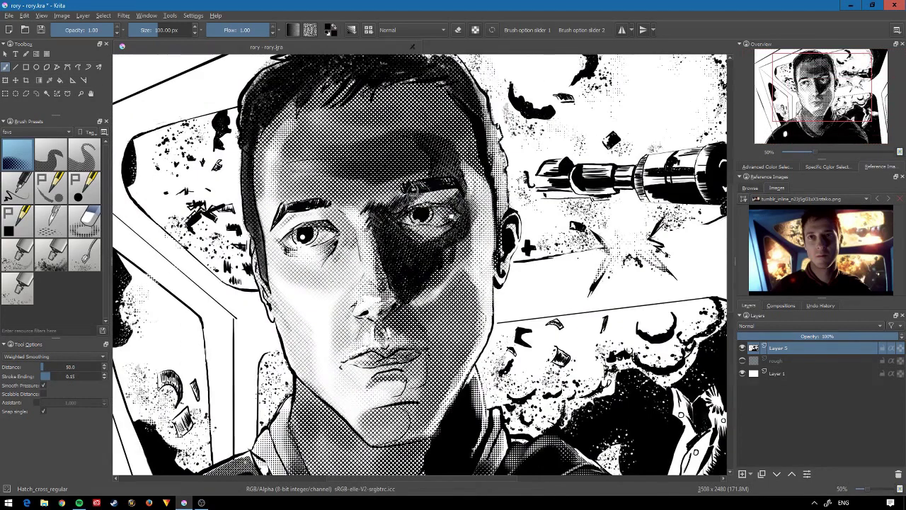
pyautogui.press('-')
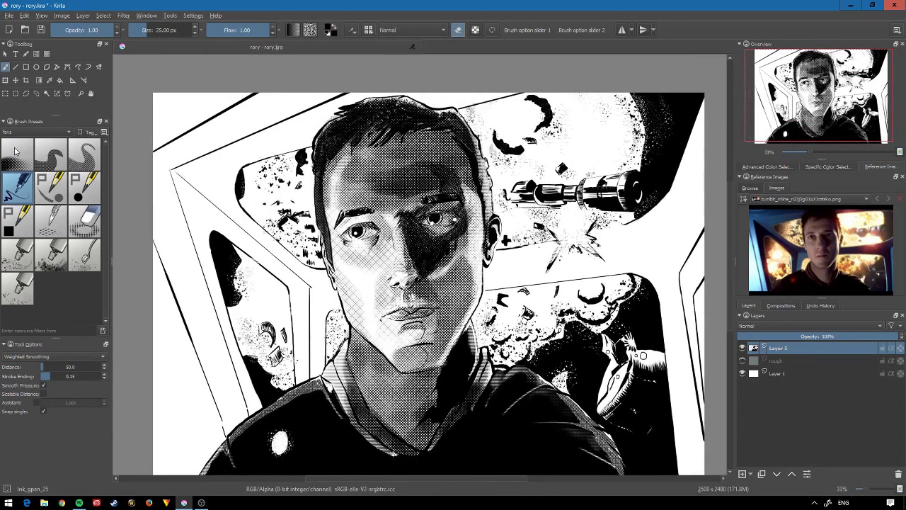
pyautogui.click(51, 154)
pyautogui.moveTo(241, 95)
pyautogui.mouseDown()
pyautogui.moveTo(147, 150)
pyautogui.moveTo(233, 99)
pyautogui.mouseUp()
pyautogui.moveTo(163, 142); pyautogui.dragTo(297, 106)
pyautogui.moveTo(156, 170); pyautogui.dragTo(340, 96)
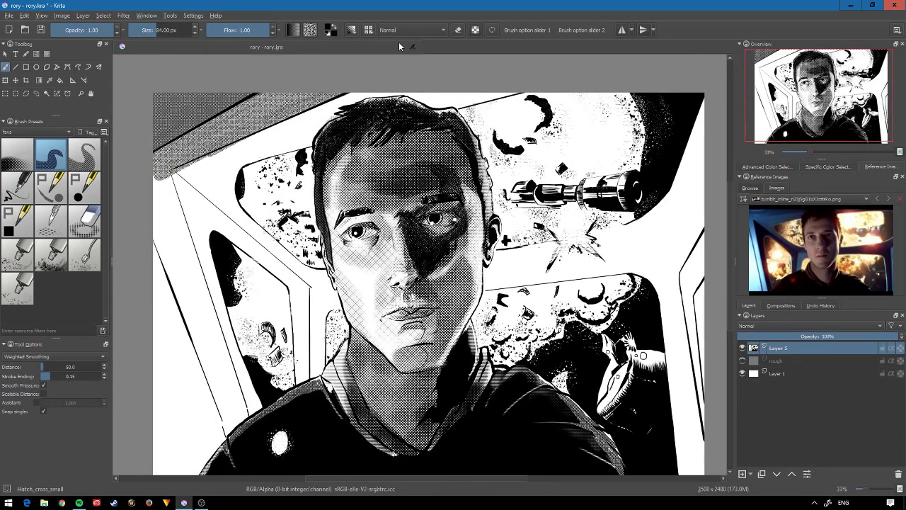
# - Add splatter texture to the top-left corner and fill it solid black
pyautogui.click(50, 253)
pyautogui.moveTo(156, 142)
pyautogui.mouseDown()
pyautogui.moveTo(183, 102)
pyautogui.moveTo(162, 148)
pyautogui.mouseUp()
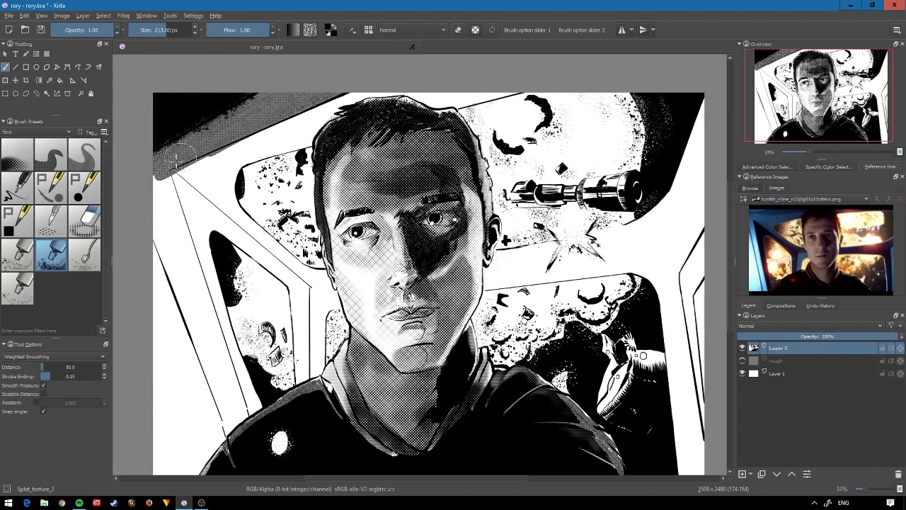
pyautogui.hotkey('ctrl', 'r')
# - Try a grey texture on the top-left window frame, undo it, and make Layer 4 active
pyautogui.press('b')
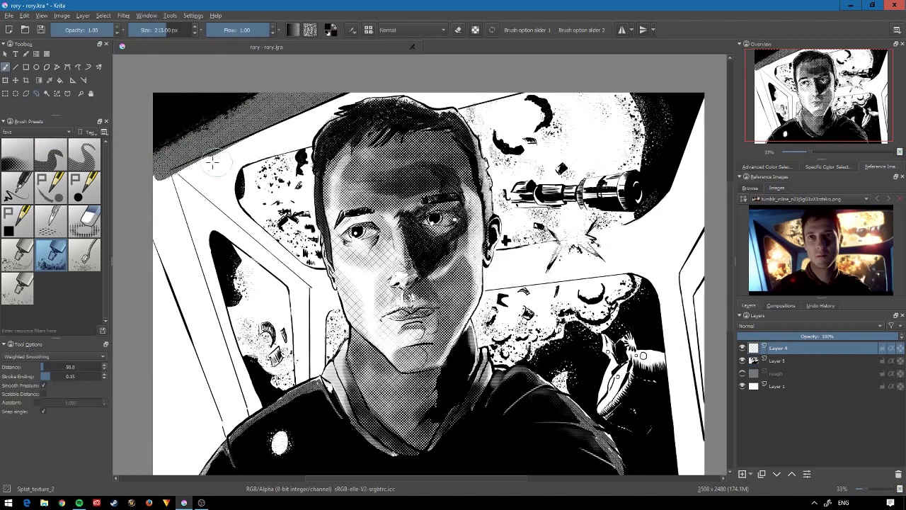
pyautogui.moveTo(354, 99); pyautogui.dragTo(198, 254)
pyautogui.hotkey('ctrl', 'z')
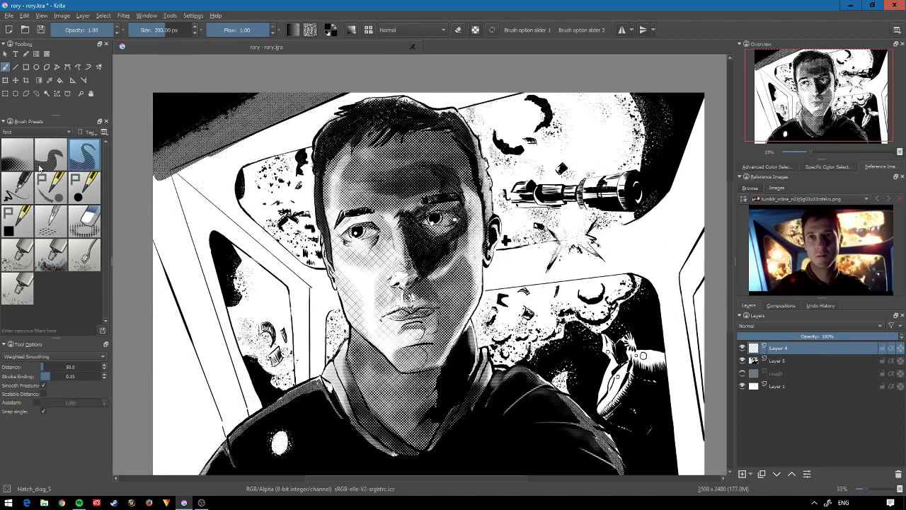
pyautogui.click(51, 220)
pyautogui.press('/')
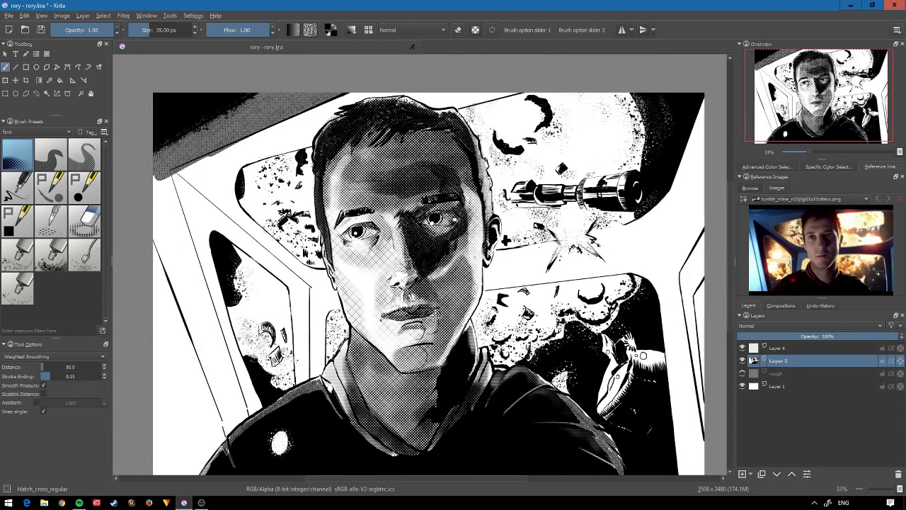
pyautogui.press('e')
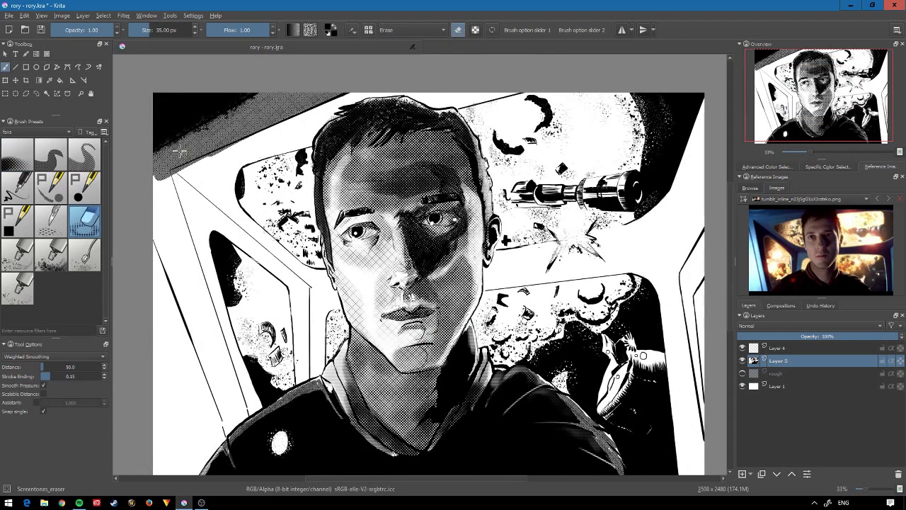
pyautogui.press('/')
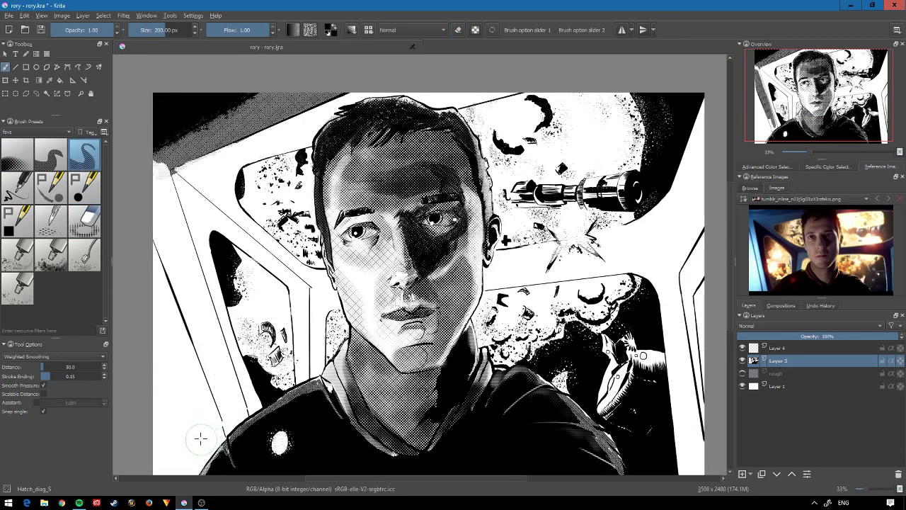
pyautogui.press('pageup')
# - Hatch the left wall strip and cockpit frame with Hatch_diag_5, undoing the right-edge strokes
pyautogui.moveTo(189, 415)
pyautogui.mouseDown()
pyautogui.moveTo(182, 324)
pyautogui.moveTo(202, 378)
pyautogui.moveTo(173, 170)
pyautogui.moveTo(212, 319)
pyautogui.mouseUp()
pyautogui.moveTo(206, 220)
pyautogui.mouseDown()
pyautogui.moveTo(303, 363)
pyautogui.moveTo(205, 121)
pyautogui.moveTo(517, 95)
pyautogui.mouseUp()
pyautogui.moveTo(474, 277)
pyautogui.mouseDown()
pyautogui.moveTo(699, 249)
pyautogui.moveTo(679, 468)
pyautogui.mouseUp()
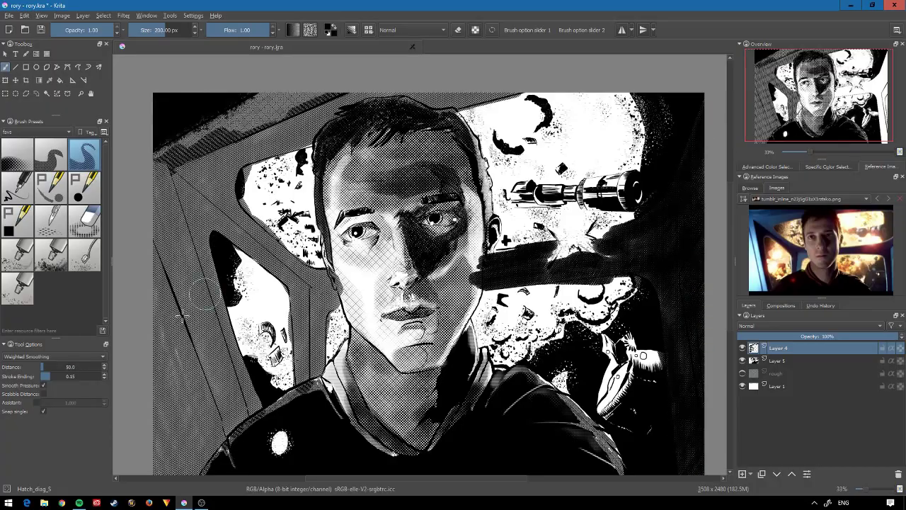
pyautogui.hotkey('ctrl', 'z')
pyautogui.press('/')
pyautogui.press('e')
pyautogui.press('1')
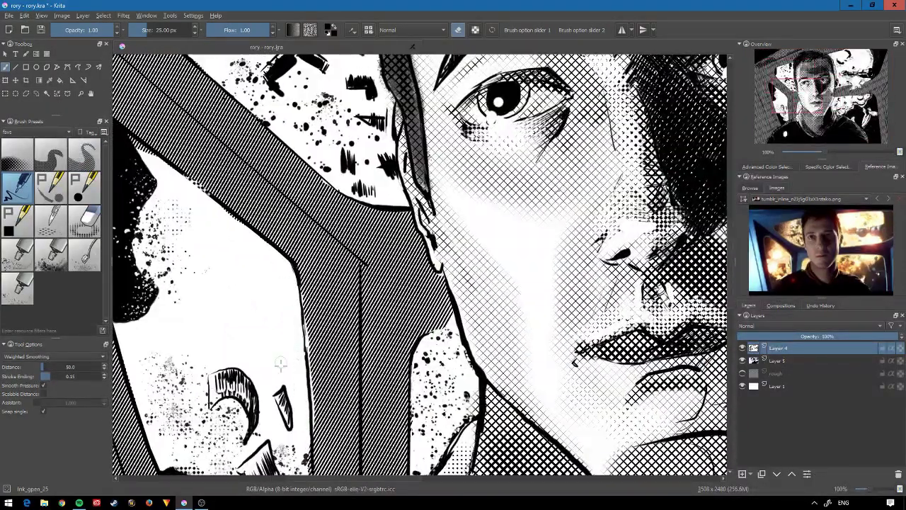
pyautogui.press('/')
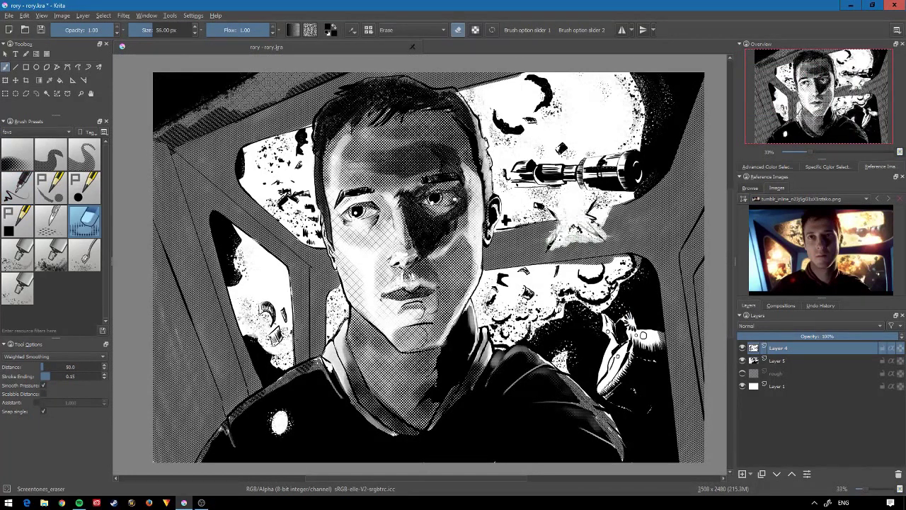
pyautogui.press('/')
# - Lighten the tone around the starburst, the left edge and the top-left corner with Screentones_eraser
pyautogui.moveTo(559, 240); pyautogui.dragTo(600, 251)
pyautogui.moveTo(545, 216); pyautogui.dragTo(593, 252)
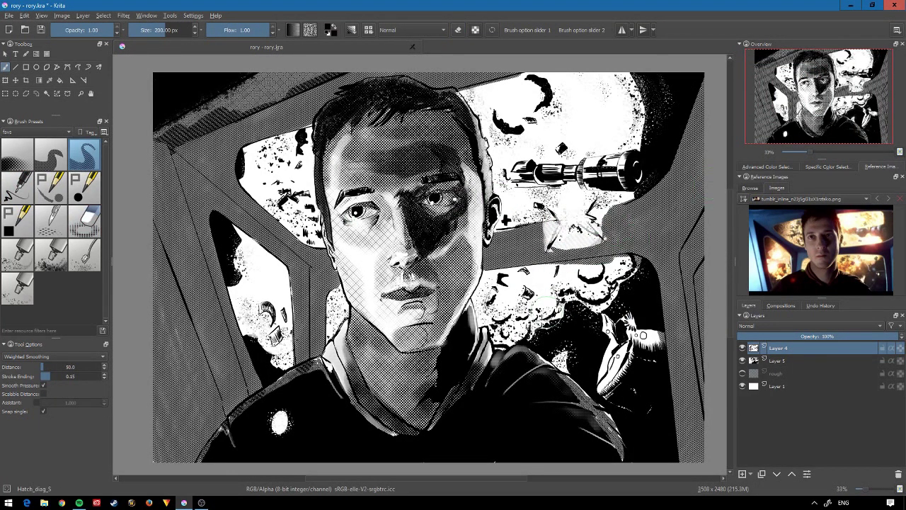
pyautogui.press('e')
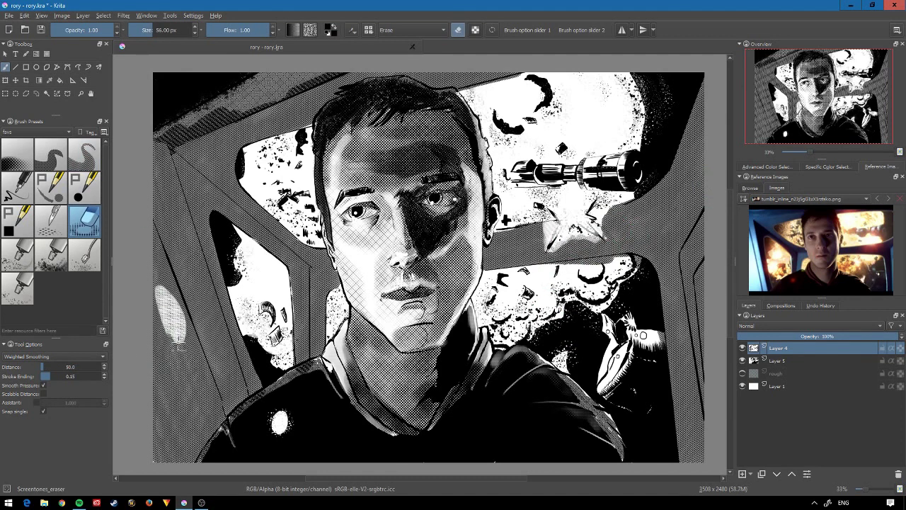
pyautogui.moveTo(170, 297); pyautogui.dragTo(184, 397)
pyautogui.moveTo(198, 212); pyautogui.dragTo(191, 354)
pyautogui.moveTo(174, 170); pyautogui.dragTo(272, 92)
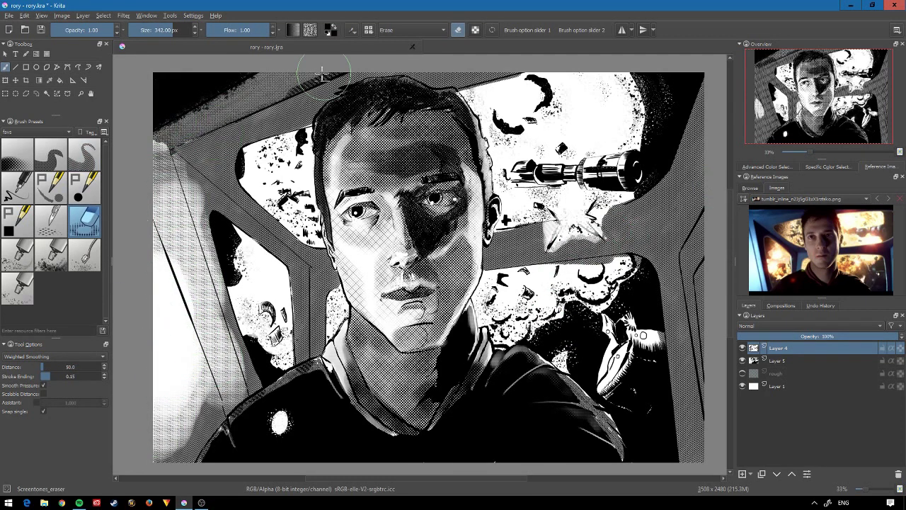
pyautogui.moveTo(141, 148)
pyautogui.mouseDown()
pyautogui.moveTo(248, 78)
pyautogui.moveTo(325, 71)
pyautogui.mouseUp()
pyautogui.moveTo(180, 191)
pyautogui.mouseDown()
pyautogui.moveTo(205, 145)
pyautogui.moveTo(184, 156)
pyautogui.moveTo(216, 183)
pyautogui.moveTo(233, 262)
pyautogui.mouseUp()
pyautogui.press('[')
pyautogui.press('[')
pyautogui.press('[')
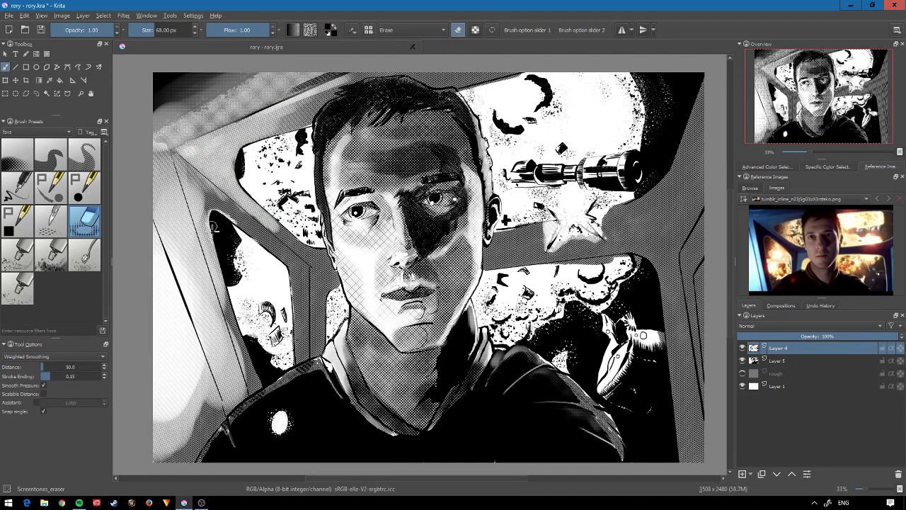
# - Redo the diagonal hatching along the left panel edge more lightly
pyautogui.press('/')
pyautogui.moveTo(219, 212)
pyautogui.mouseDown()
pyautogui.moveTo(184, 162)
pyautogui.moveTo(226, 319)
pyautogui.mouseUp()
pyautogui.hotkey('ctrl', 'z')
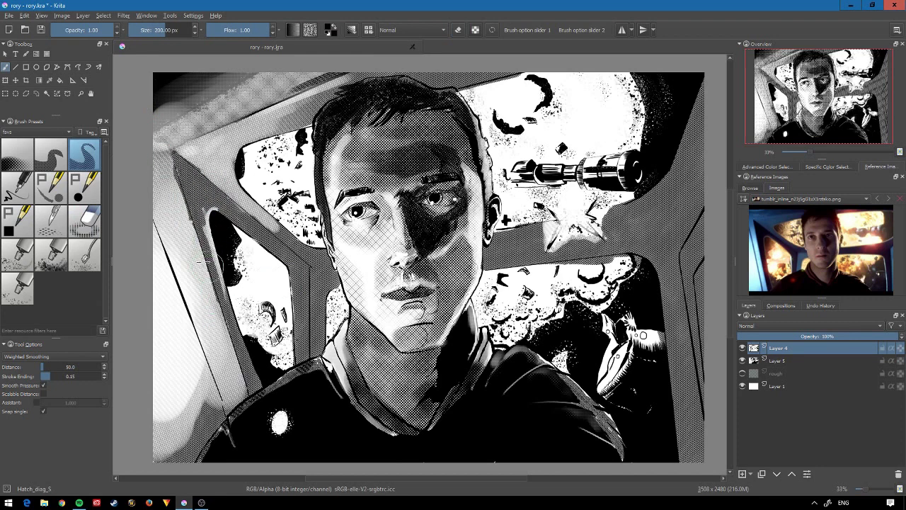
pyautogui.press('/')
pyautogui.press('/')
pyautogui.moveTo(208, 206); pyautogui.dragTo(247, 400)
pyautogui.press('/')
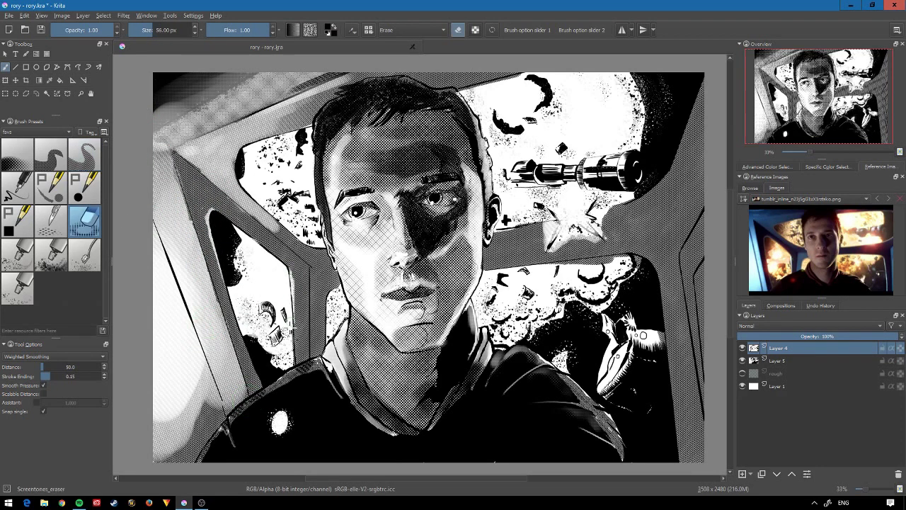
# - Lighten the right panel edge, top strip and area above the head, then darken the top-left corner
pyautogui.moveTo(655, 259); pyautogui.dragTo(663, 357)
pyautogui.moveTo(662, 319)
pyautogui.mouseDown()
pyautogui.moveTo(653, 254)
pyautogui.moveTo(676, 460)
pyautogui.mouseUp()
pyautogui.moveTo(693, 389); pyautogui.dragTo(690, 255)
pyautogui.moveTo(697, 368); pyautogui.dragTo(706, 266)
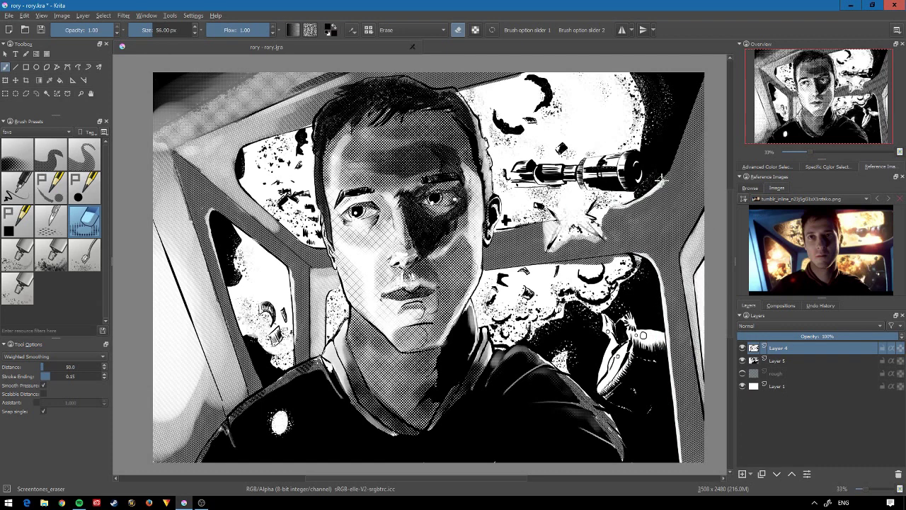
pyautogui.moveTo(659, 206); pyautogui.dragTo(697, 82)
pyautogui.moveTo(467, 79); pyautogui.dragTo(527, 71)
pyautogui.moveTo(247, 131)
pyautogui.mouseDown()
pyautogui.moveTo(312, 101)
pyautogui.moveTo(163, 113)
pyautogui.moveTo(255, 78)
pyautogui.mouseUp()
pyautogui.press('/')
pyautogui.moveTo(170, 134)
pyautogui.mouseDown()
pyautogui.moveTo(213, 70)
pyautogui.moveTo(163, 120)
pyautogui.mouseUp()
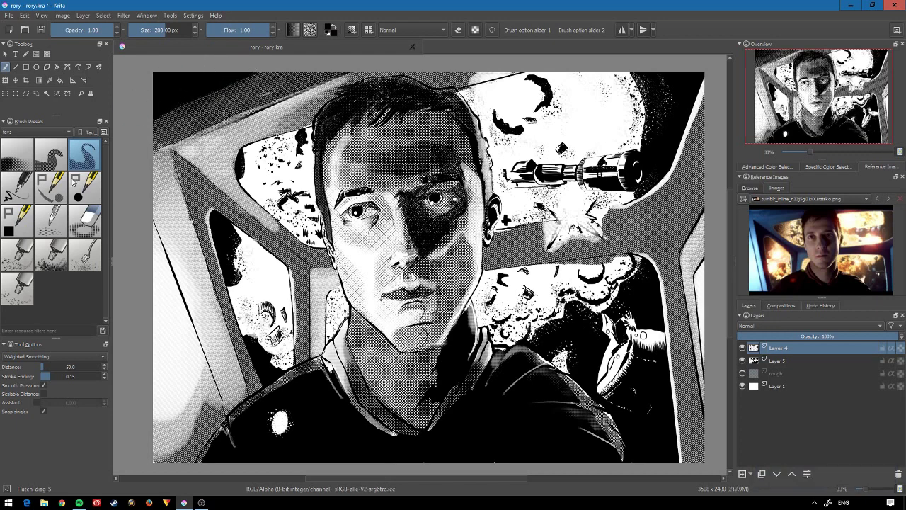
pyautogui.moveTo(162, 163); pyautogui.dragTo(228, 113)
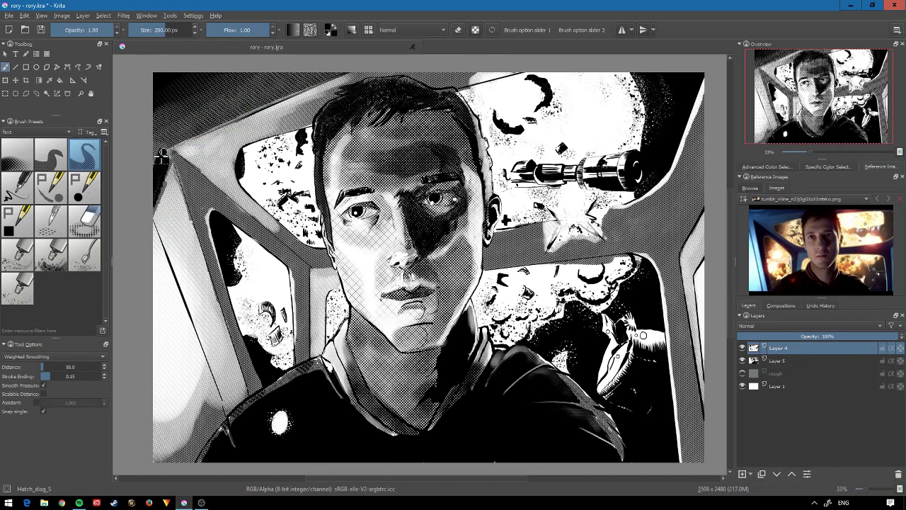
# - Cross-hatch along the left panel edge with Hatch_cross_small
pyautogui.click(51, 154)
pyautogui.moveTo(180, 163)
pyautogui.mouseDown()
pyautogui.moveTo(209, 186)
pyautogui.moveTo(354, 240)
pyautogui.mouseUp()
pyautogui.press('+')
pyautogui.moveTo(283, 212); pyautogui.dragTo(368, 289)
pyautogui.moveTo(297, 244); pyautogui.dragTo(392, 311)
pyautogui.moveTo(255, 212)
pyautogui.mouseDown()
pyautogui.moveTo(403, 319)
pyautogui.moveTo(300, 410)
pyautogui.mouseUp()
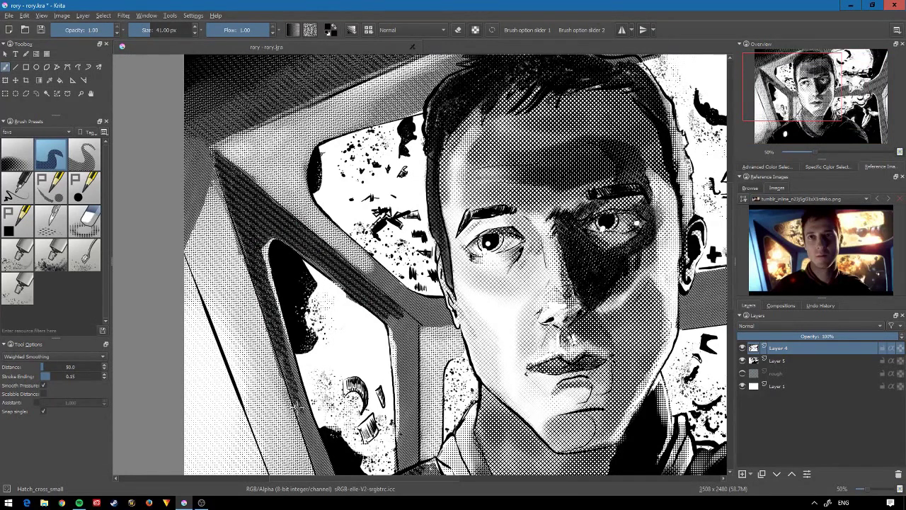
pyautogui.moveTo(261, 269); pyautogui.dragTo(326, 474)
pyautogui.moveTo(354, 283); pyautogui.dragTo(323, 165)
# - Clean up and darken the cross-hatching along the left panel edge
pyautogui.click(85, 221)
pyautogui.moveTo(258, 244)
pyautogui.mouseDown()
pyautogui.moveTo(312, 397)
pyautogui.moveTo(227, 473)
pyautogui.mouseUp()
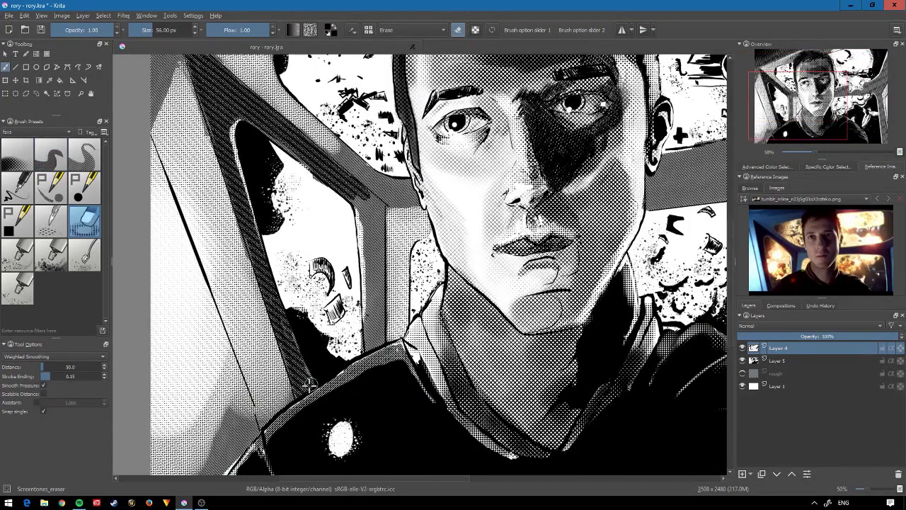
pyautogui.press('/')
pyautogui.moveTo(350, 195)
pyautogui.mouseDown()
pyautogui.moveTo(372, 258)
pyautogui.moveTo(376, 339)
pyautogui.mouseUp()
pyautogui.moveTo(368, 290)
pyautogui.mouseDown()
pyautogui.moveTo(382, 347)
pyautogui.moveTo(368, 196)
pyautogui.moveTo(418, 206)
pyautogui.mouseUp()
pyautogui.moveTo(368, 184); pyautogui.dragTo(421, 213)
pyautogui.moveTo(333, 159); pyautogui.dragTo(386, 191)
pyautogui.moveTo(396, 184); pyautogui.dragTo(113, 241)
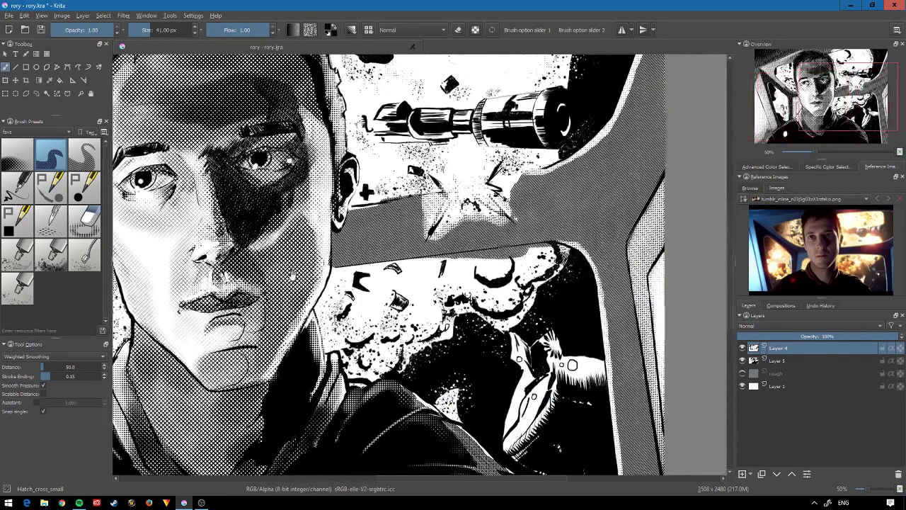
# - Cross-hatch the grey band below the star, extending it to the band's right end
pyautogui.press('/')
pyautogui.moveTo(432, 269); pyautogui.dragTo(536, 254)
pyautogui.press('/')
pyautogui.moveTo(354, 202); pyautogui.dragTo(435, 213)
pyautogui.moveTo(382, 202); pyautogui.dragTo(425, 237)
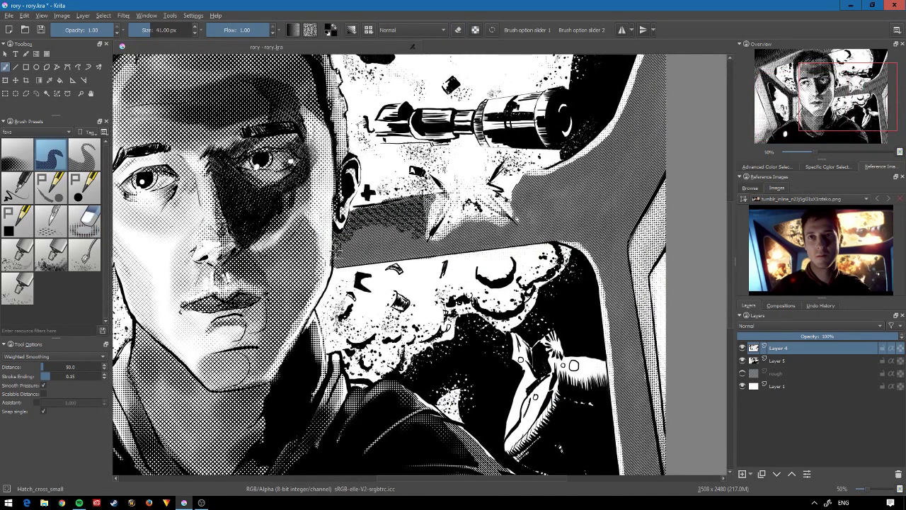
pyautogui.moveTo(333, 234)
pyautogui.mouseDown()
pyautogui.moveTo(425, 262)
pyautogui.moveTo(432, 213)
pyautogui.moveTo(510, 223)
pyautogui.mouseUp()
pyautogui.moveTo(464, 245); pyautogui.dragTo(538, 173)
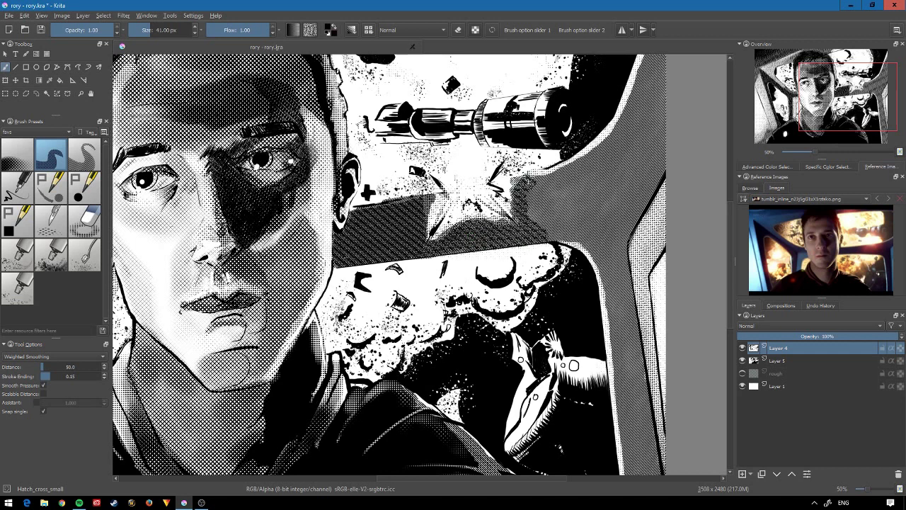
pyautogui.moveTo(424, 247)
pyautogui.mouseDown()
pyautogui.moveTo(587, 236)
pyautogui.moveTo(608, 142)
pyautogui.mouseUp()
pyautogui.moveTo(538, 255); pyautogui.dragTo(637, 142)
# - Erase a stray hatch patch and hatch down the right panel border
pyautogui.press('/')
pyautogui.moveTo(524, 169)
pyautogui.mouseDown()
pyautogui.moveTo(510, 213)
pyautogui.moveTo(399, 245)
pyautogui.mouseUp()
pyautogui.press('/')
pyautogui.moveTo(510, 64)
pyautogui.mouseDown()
pyautogui.moveTo(552, 227)
pyautogui.moveTo(503, 305)
pyautogui.moveTo(474, 173)
pyautogui.mouseUp()
pyautogui.moveTo(495, 142); pyautogui.dragTo(509, 325)
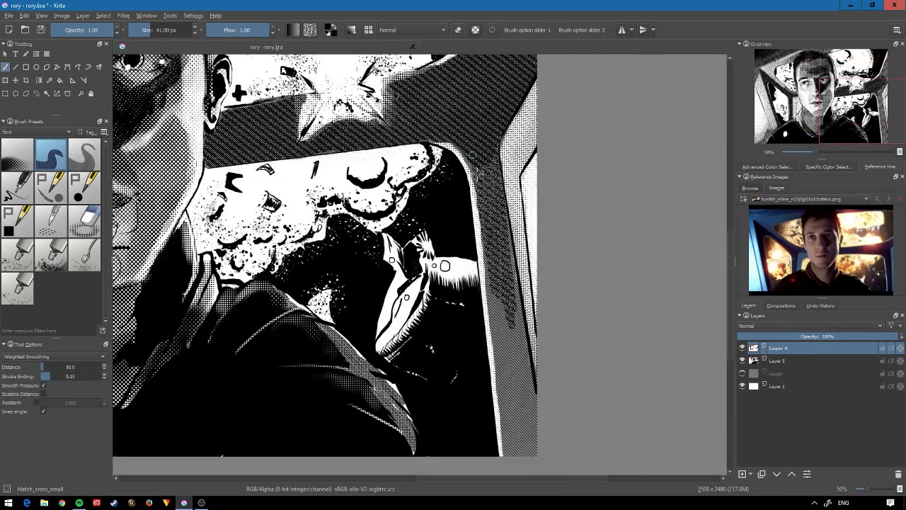
pyautogui.moveTo(510, 283)
pyautogui.mouseDown()
pyautogui.moveTo(520, 386)
pyautogui.moveTo(502, 340)
pyautogui.mouseUp()
pyautogui.press('-')
pyautogui.press('-')
pyautogui.press('-')
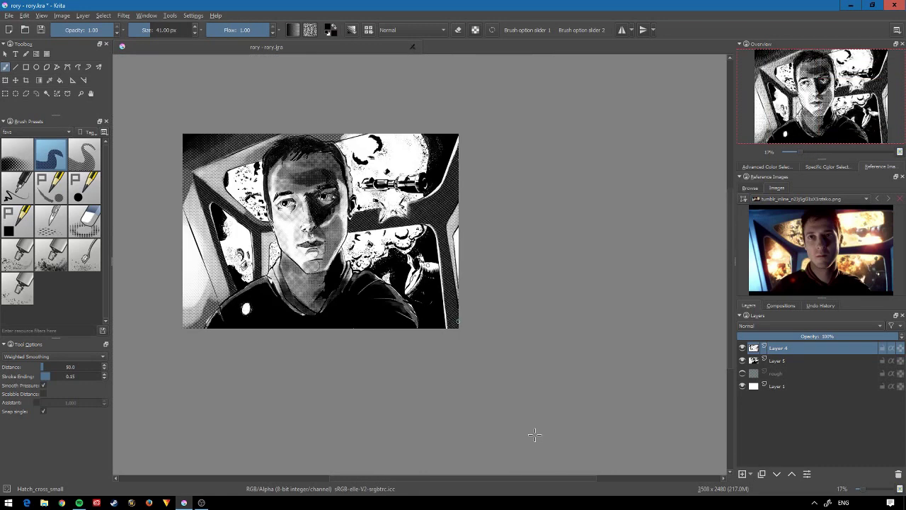
# - On Layer 5, cycle through the hatch and eraser presets, settling on Hatch_cross_regular near the face
pyautogui.press('pagedown')
pyautogui.press('/')
pyautogui.scroll(2, 245, 220)
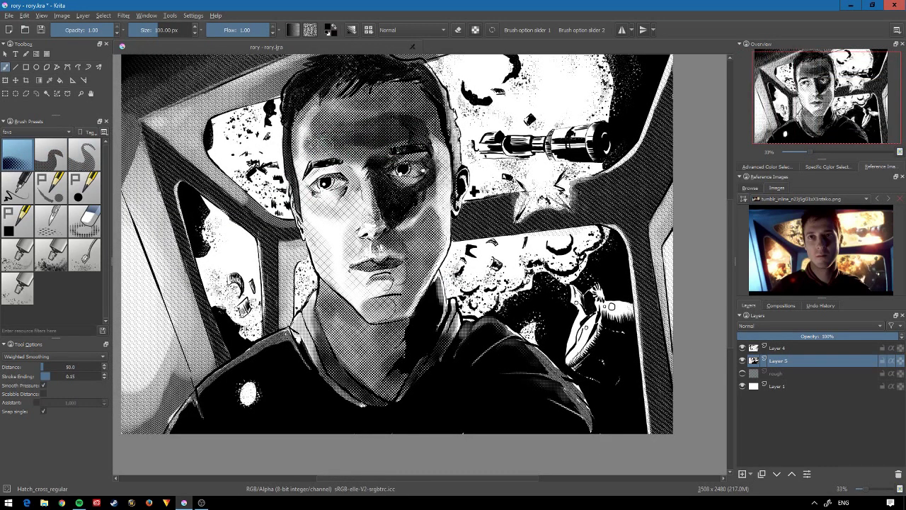
pyautogui.press('/')
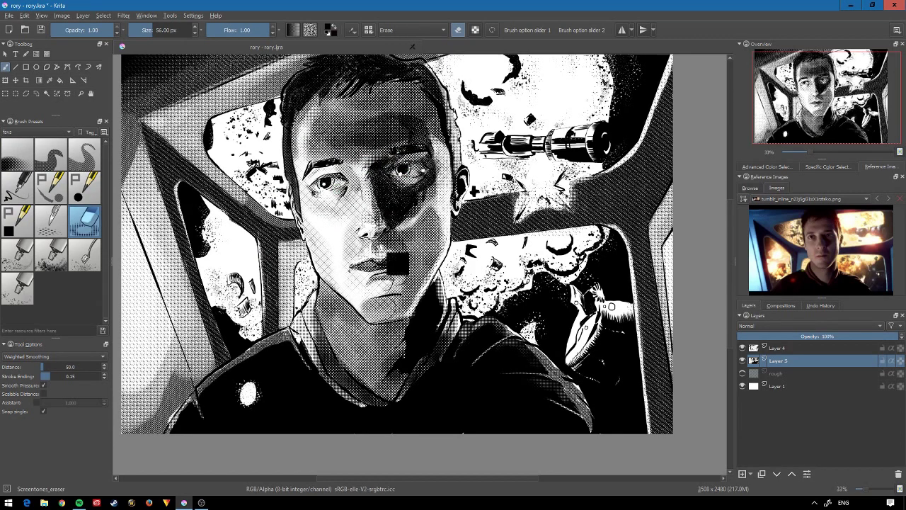
pyautogui.press('/')
pyautogui.scroll(2, 419, 177)
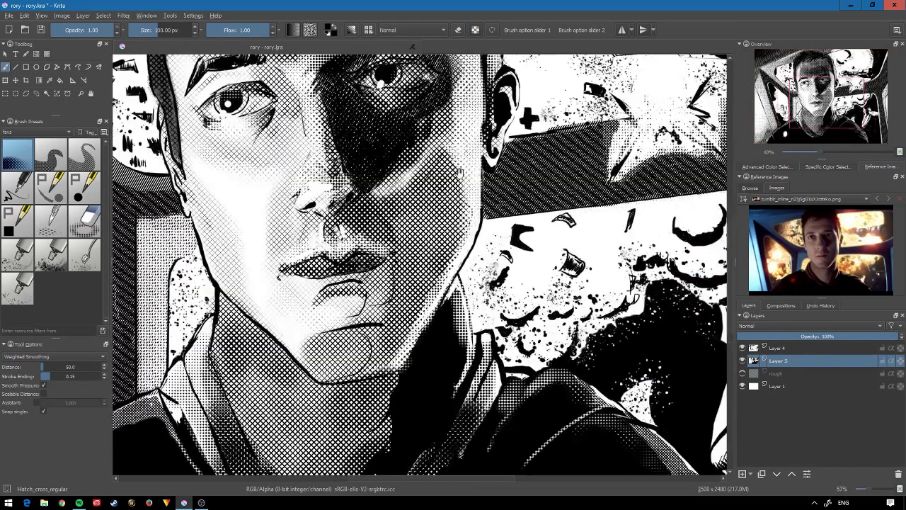
pyautogui.press('/')
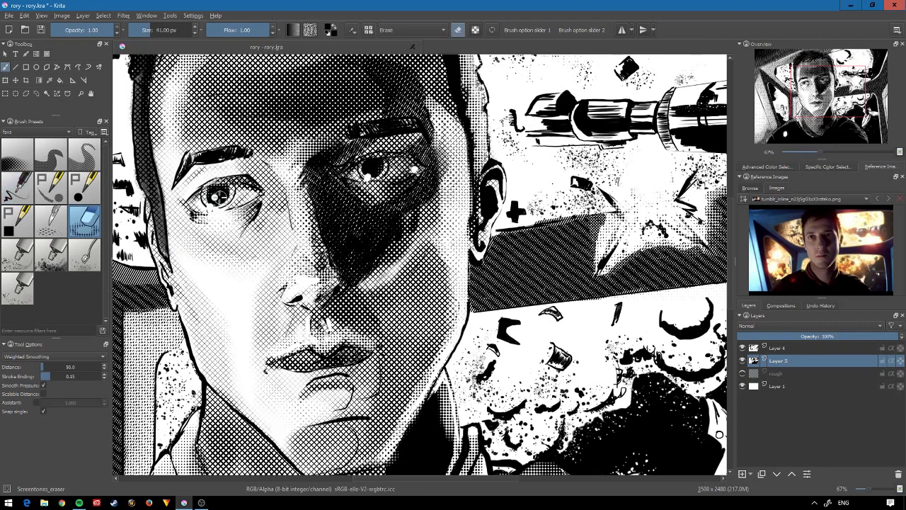
pyautogui.click(51, 154)
pyautogui.click(84, 154)
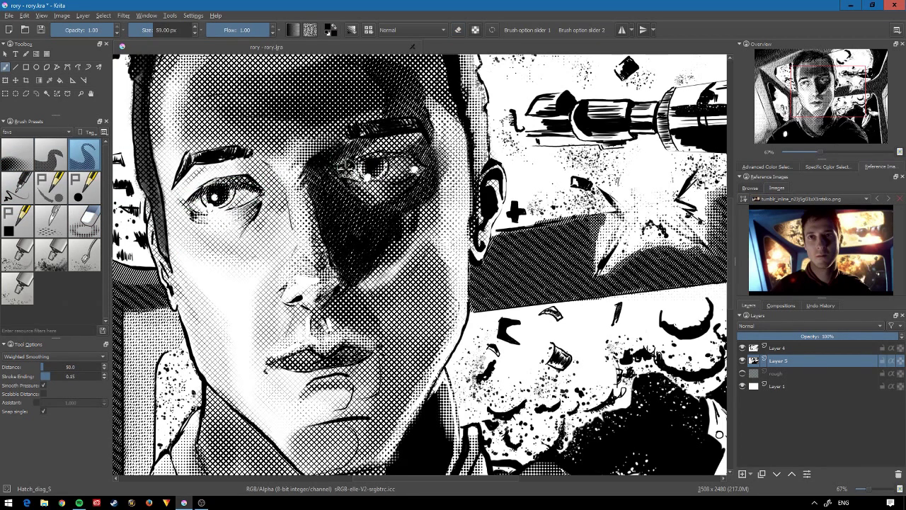
pyautogui.press('-')
pyautogui.press('-')
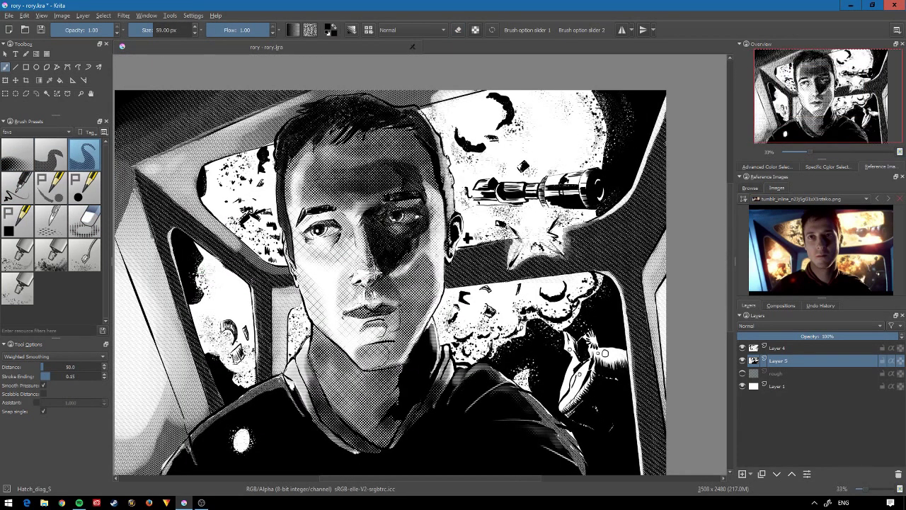
pyautogui.press('+')
pyautogui.press('+')
pyautogui.click(17, 155)
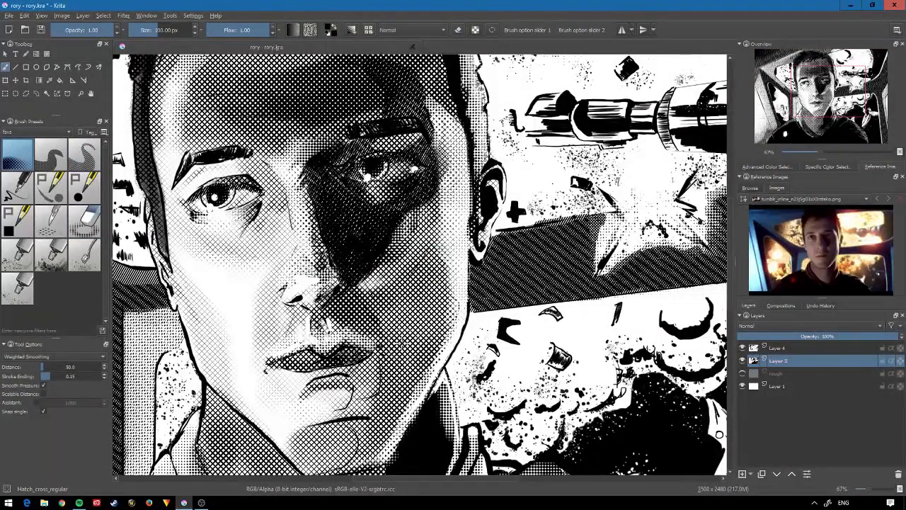
# - Paint a crosshatch stroke beside the face, then erase surrounding screentone with Screentones_eraser
pyautogui.moveTo(445, 142); pyautogui.dragTo(446, 241)
pyautogui.click(85, 221)
pyautogui.moveTo(375, 269); pyautogui.dragTo(386, 340)
pyautogui.moveTo(397, 244); pyautogui.dragTo(438, 227)
pyautogui.moveTo(425, 149); pyautogui.dragTo(453, 234)
pyautogui.press('-')
pyautogui.press('-')
pyautogui.press('-')
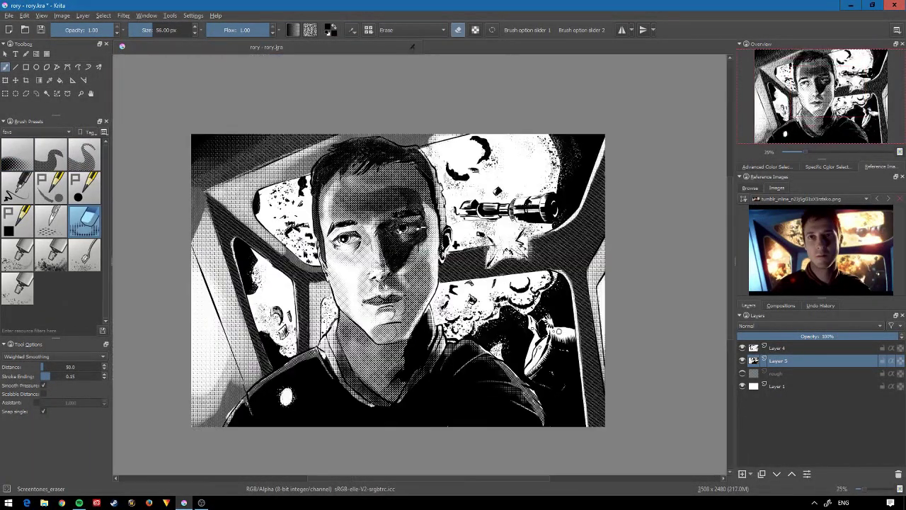
# - Lower Layer 4's opacity to about 43% and return to Layer 5
pyautogui.click(778, 348)
pyautogui.moveTo(834, 336); pyautogui.dragTo(819, 337)
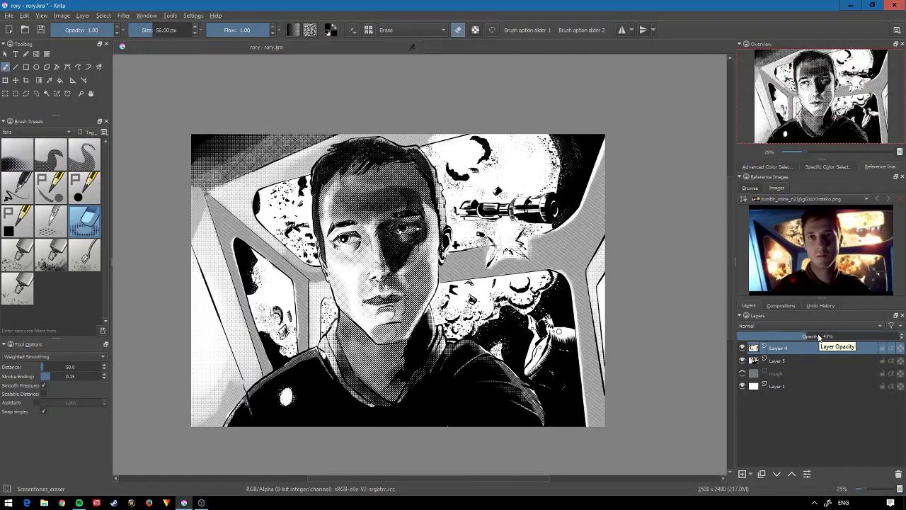
pyautogui.press('pagedown')
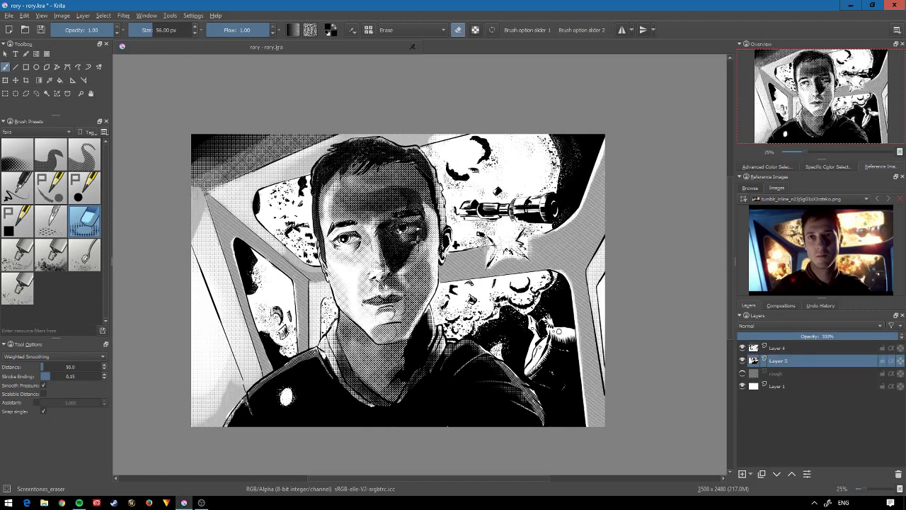
pyautogui.press('+')
pyautogui.press('+')
# - Lighten the screentone on the shaded right cheek and under the right eye
pyautogui.moveTo(400, 206)
pyautogui.mouseDown()
pyautogui.moveTo(375, 227)
pyautogui.moveTo(365, 262)
pyautogui.mouseUp()
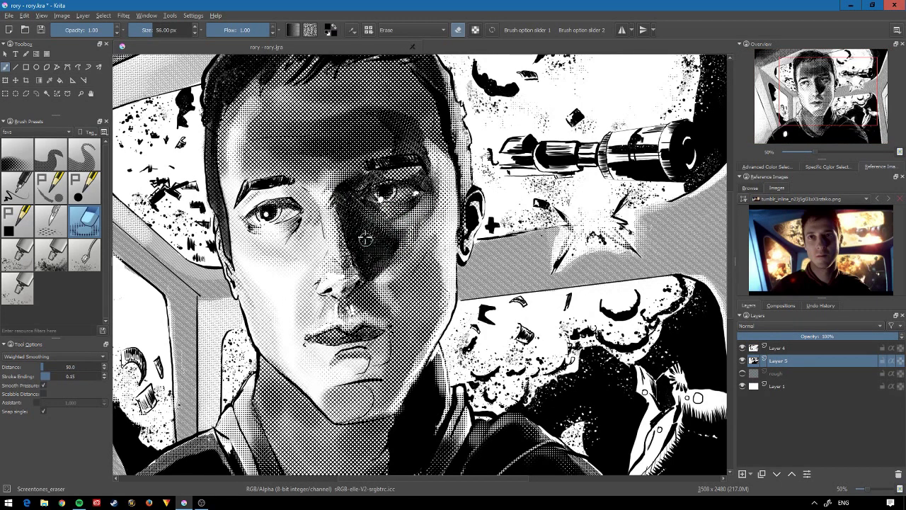
pyautogui.moveTo(390, 234); pyautogui.dragTo(370, 266)
pyautogui.press('+')
pyautogui.press('+')
pyautogui.press('/')
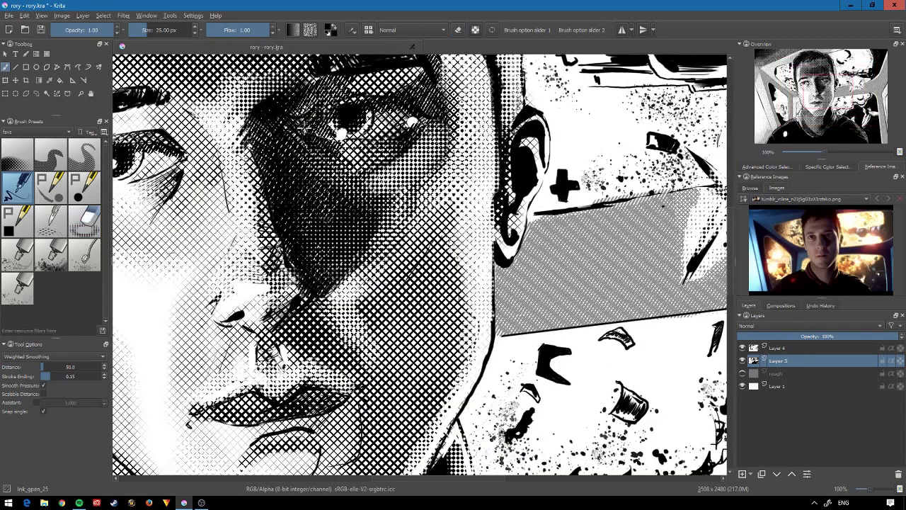
pyautogui.press('e')
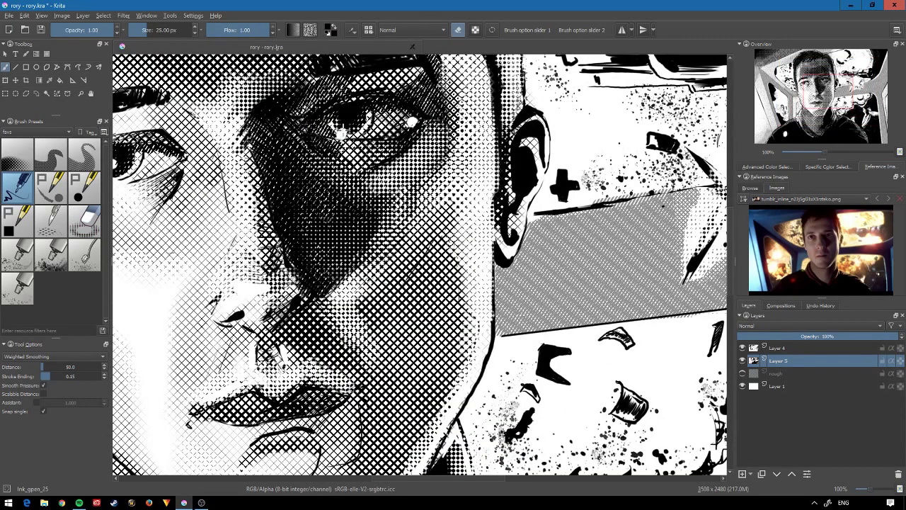
pyautogui.moveTo(326, 248); pyautogui.dragTo(442, 294)
# - Darken the cheek between mouth and jaw with Hatch_cross_regular
pyautogui.press('/')
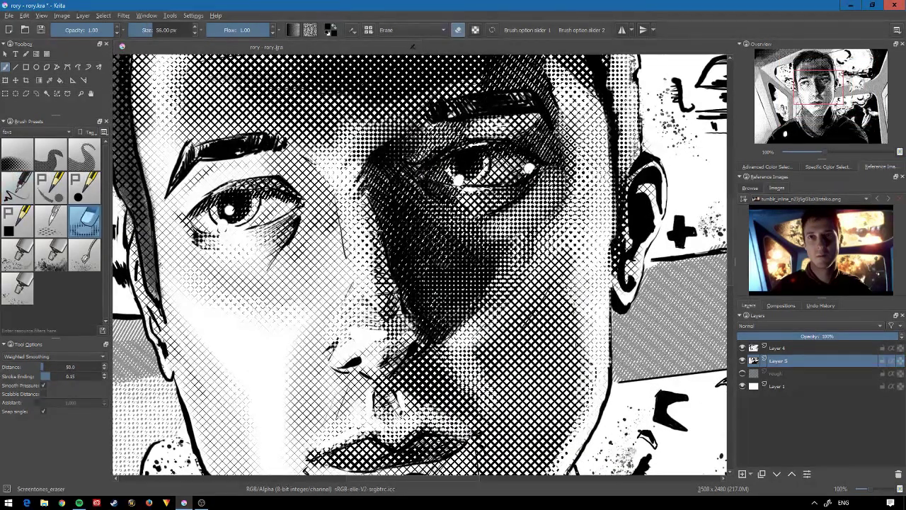
pyautogui.press('.')
pyautogui.press('.')
pyautogui.press('/')
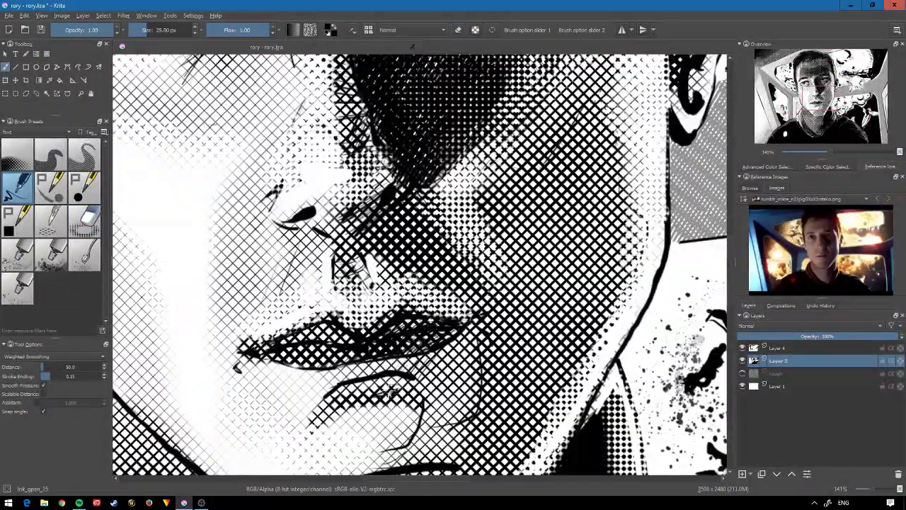
pyautogui.press('/')
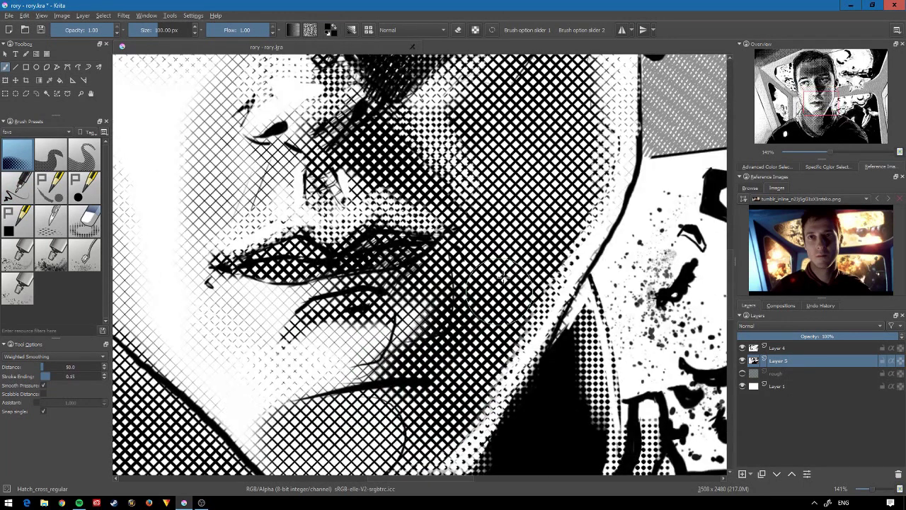
pyautogui.moveTo(521, 117); pyautogui.dragTo(506, 192)
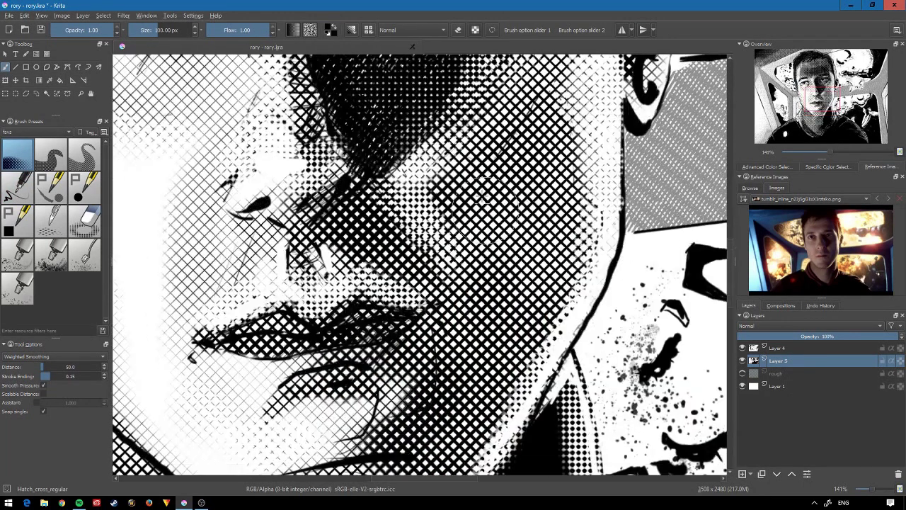
pyautogui.moveTo(489, 318); pyautogui.dragTo(497, 402)
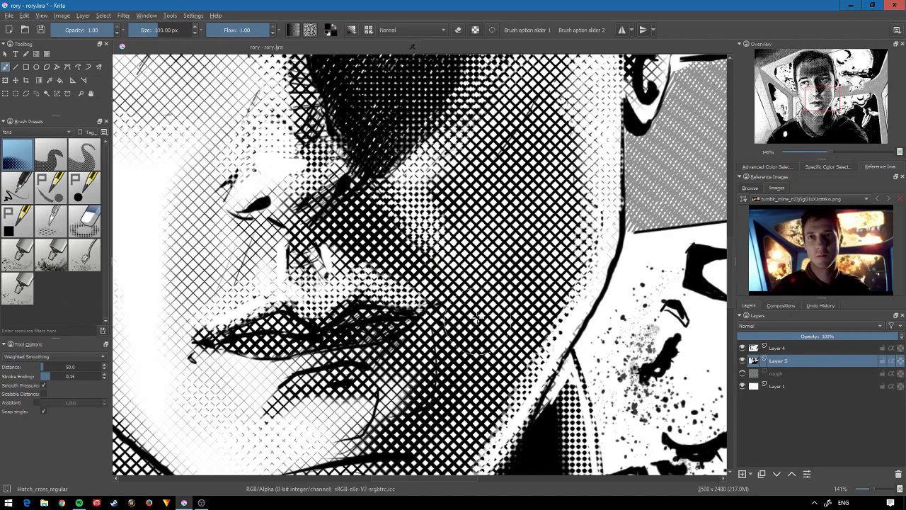
pyautogui.press('-')
# - Lighten the screentone around the eyes with Screentones_eraser
pyautogui.press('e')
pyautogui.press('1')
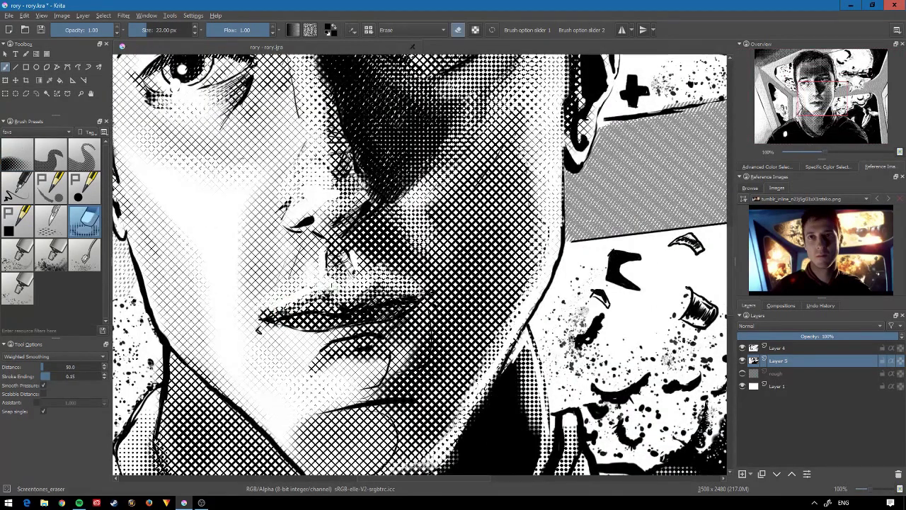
pyautogui.moveTo(387, 335); pyautogui.dragTo(495, 473)
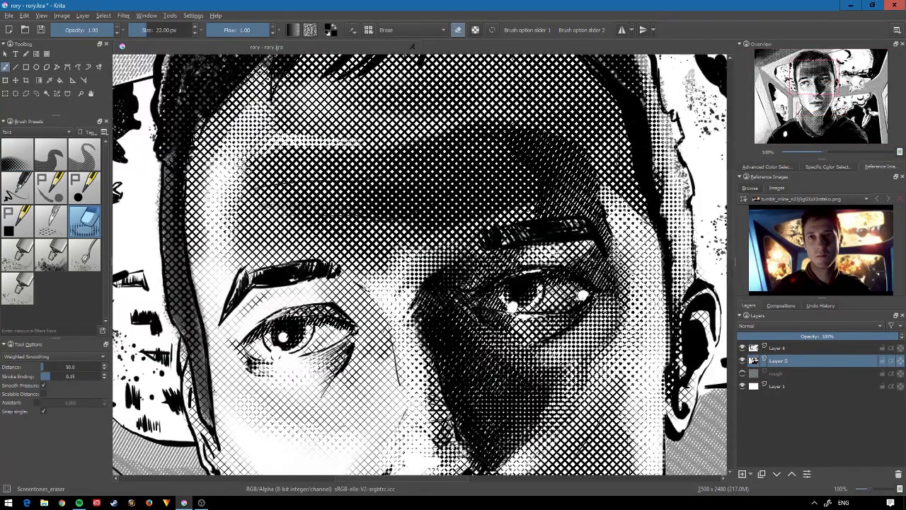
pyautogui.moveTo(247, 305)
pyautogui.mouseDown()
pyautogui.moveTo(333, 290)
pyautogui.moveTo(403, 298)
pyautogui.moveTo(425, 417)
pyautogui.mouseUp()
pyautogui.press('-')
pyautogui.press('-')
pyautogui.press('-')
pyautogui.click(18, 154)
pyautogui.press('+')
pyautogui.press('+')
# - Erase the dark patch below the left eye, resizing the eraser between 35 and 56 px
pyautogui.press('e')
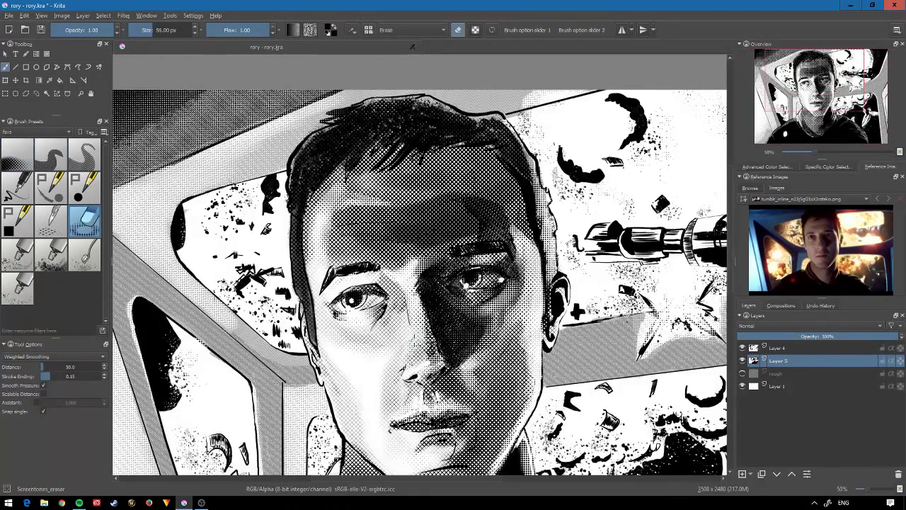
pyautogui.press('2')
pyautogui.press('1')
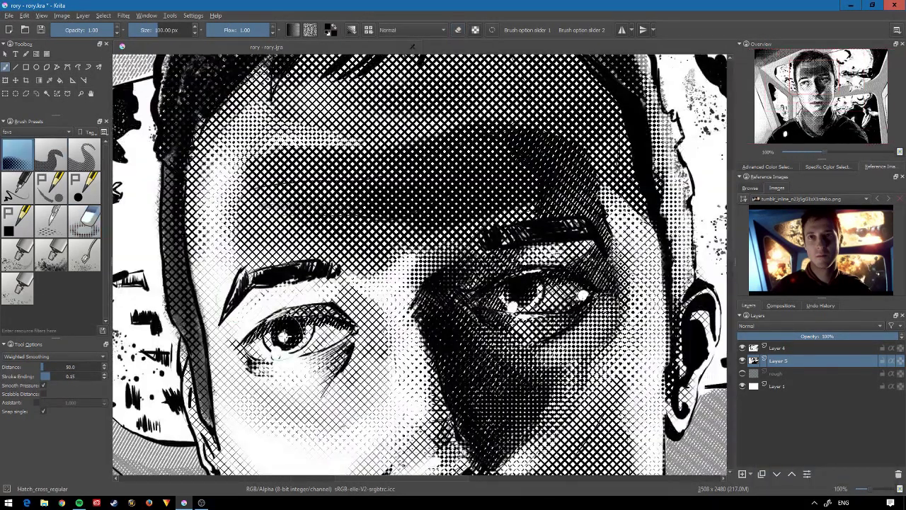
pyautogui.click(254, 367)
pyautogui.press('[')
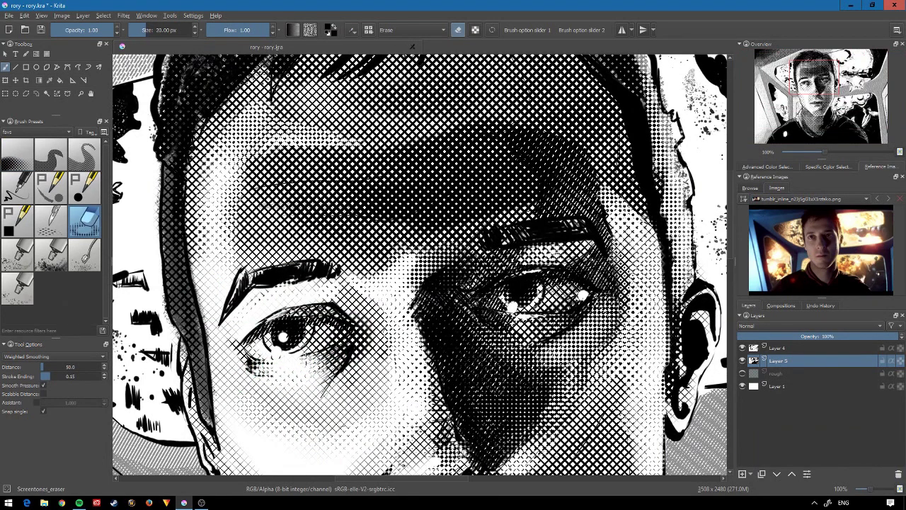
pyautogui.click(85, 220)
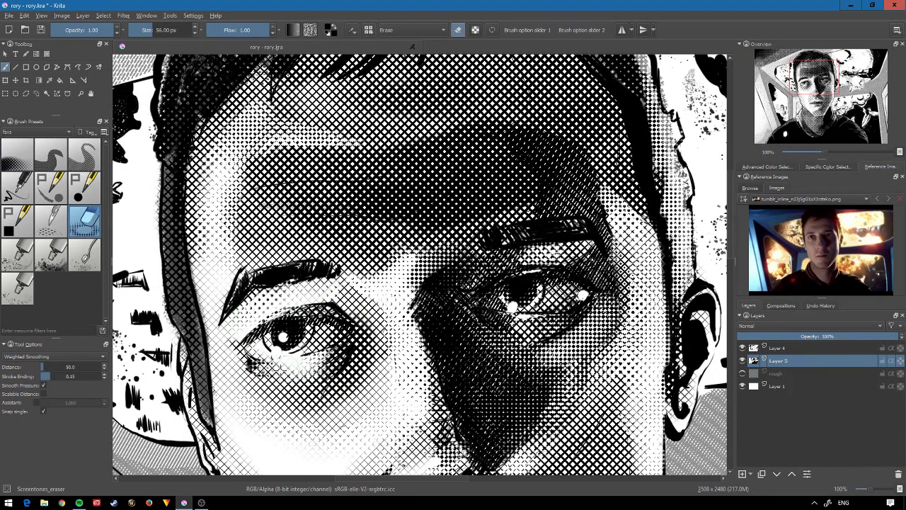
# - Toggle between Ink_gpen_25 and the eraser, settling on a small eraser
pyautogui.press('/')
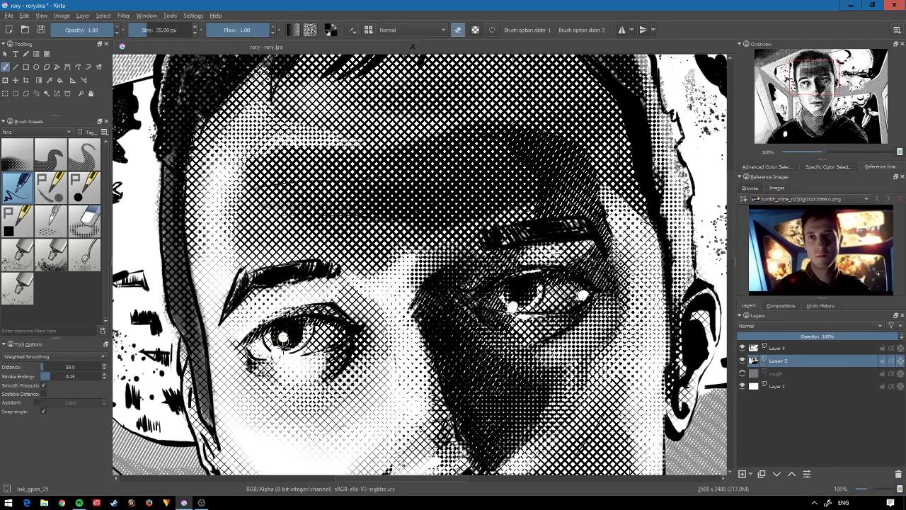
pyautogui.scroll(-5, 425, 283)
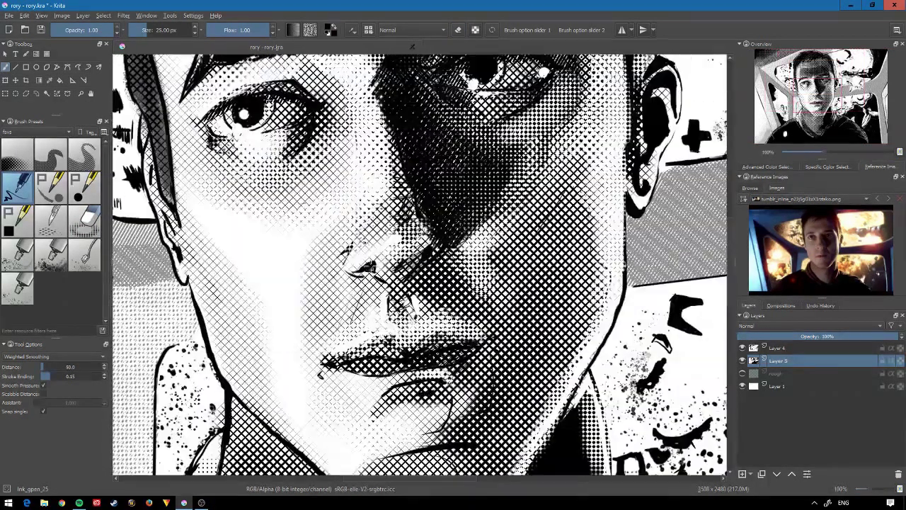
pyautogui.press('/')
pyautogui.press('/')
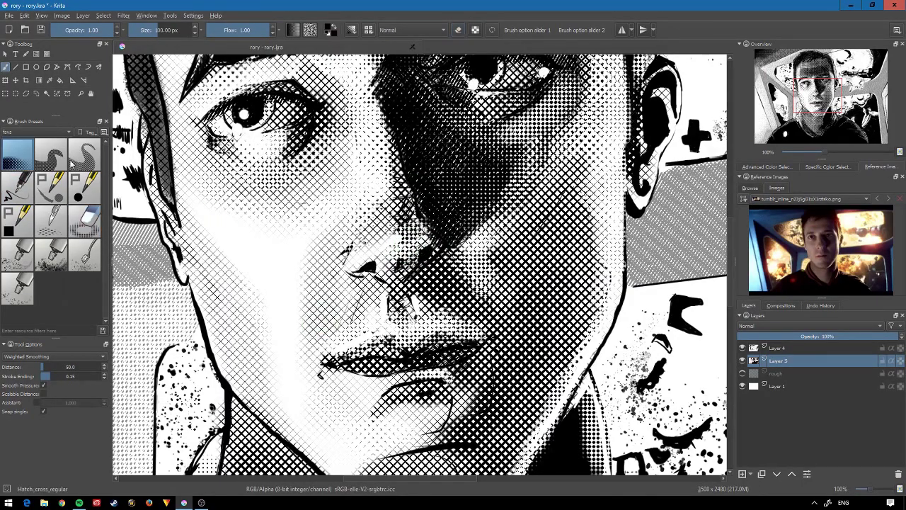
pyautogui.press('/')
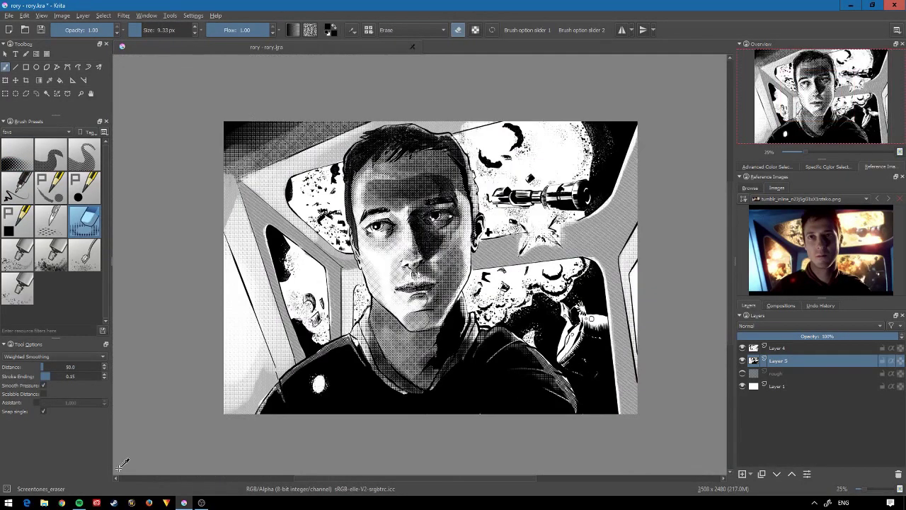